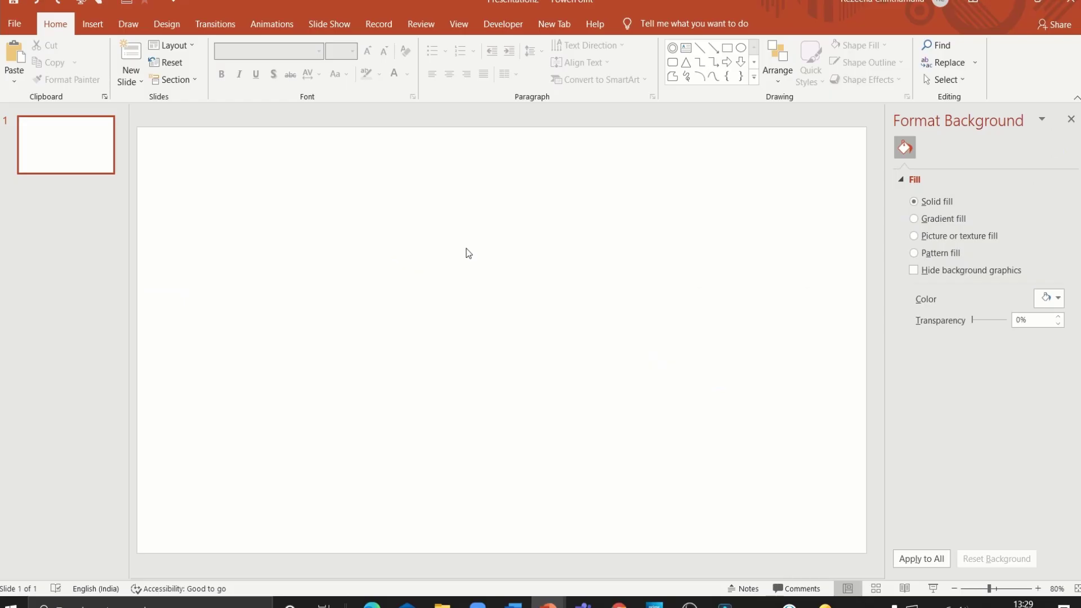
# Step: Insert the map-307442 picture from this device and recolour it light grey
pyautogui.click(90, 23)
pyautogui.click(90, 70)
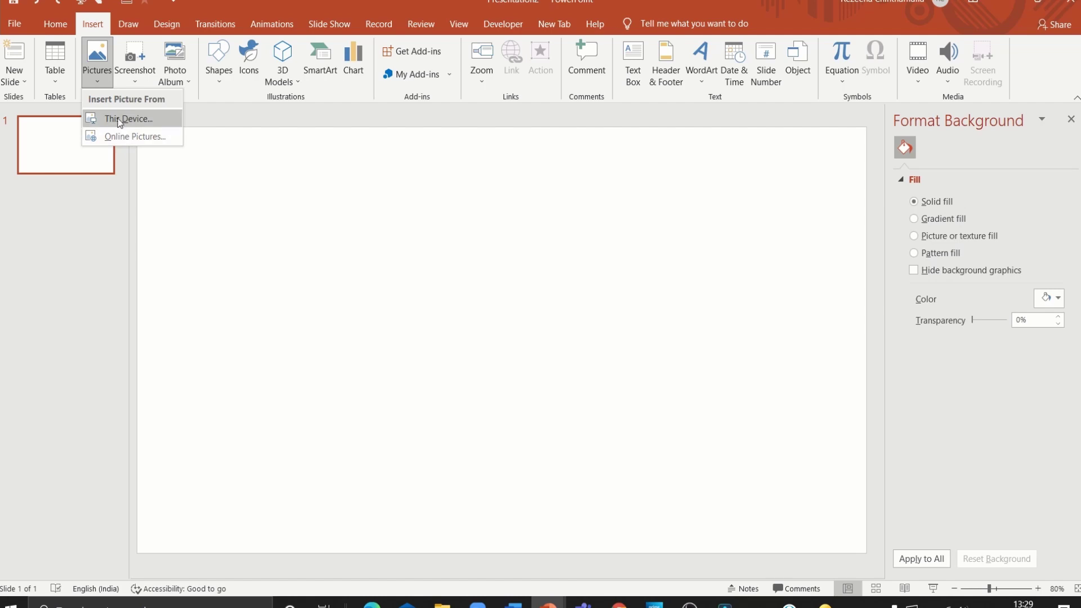
pyautogui.click(117, 119)
pyautogui.click(172, 147)
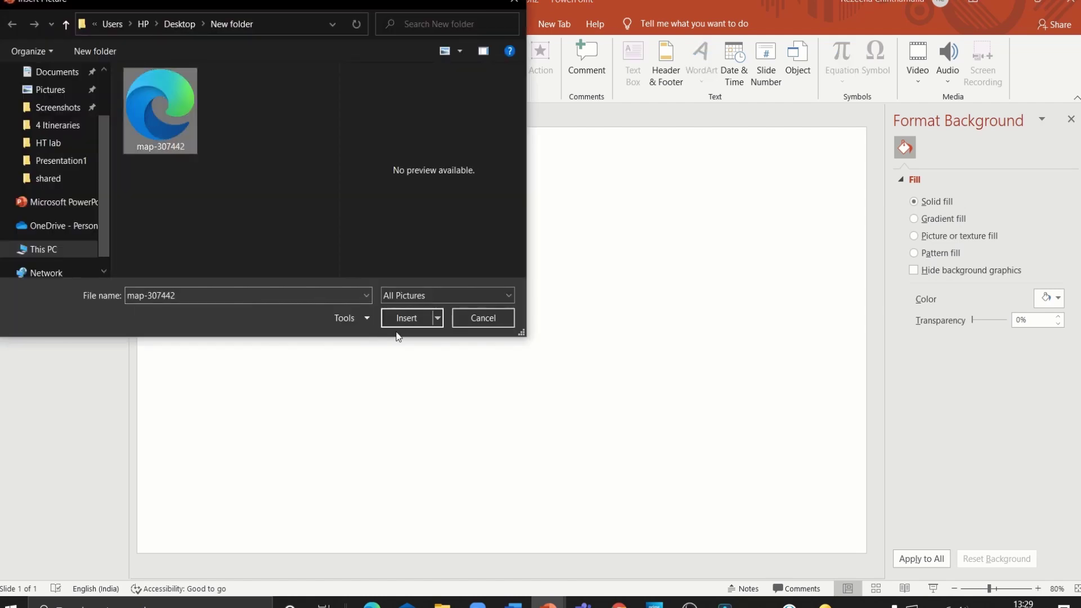
pyautogui.click(407, 318)
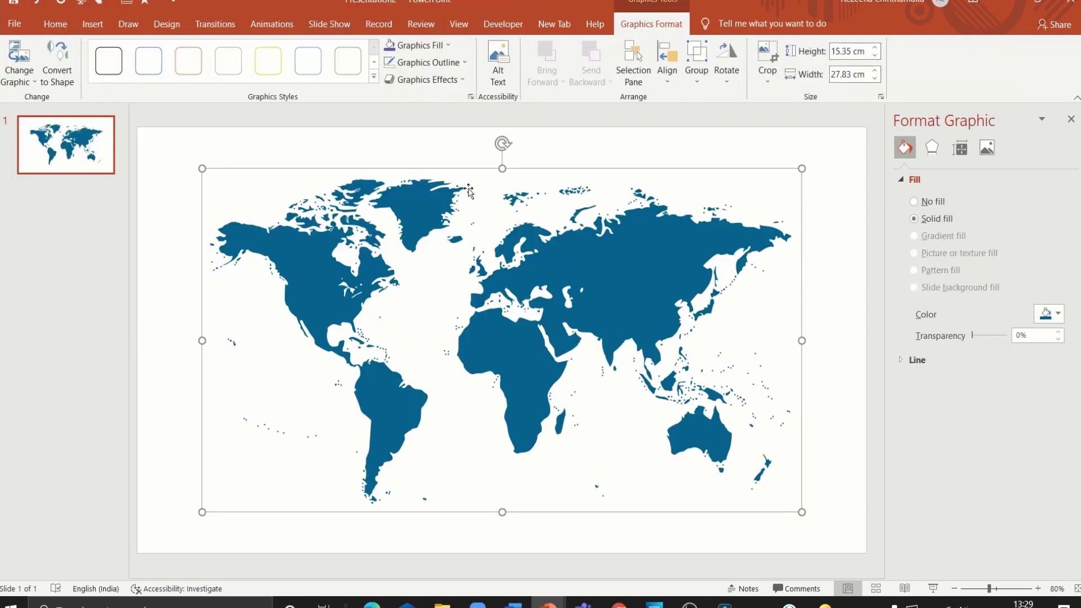
pyautogui.click(421, 46)
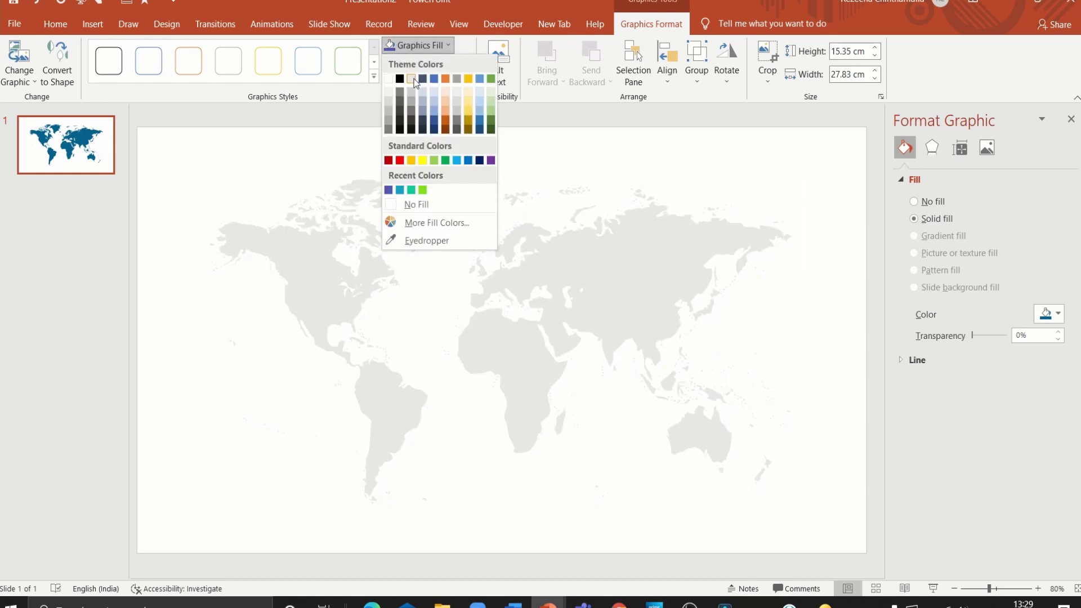
pyautogui.click(413, 78)
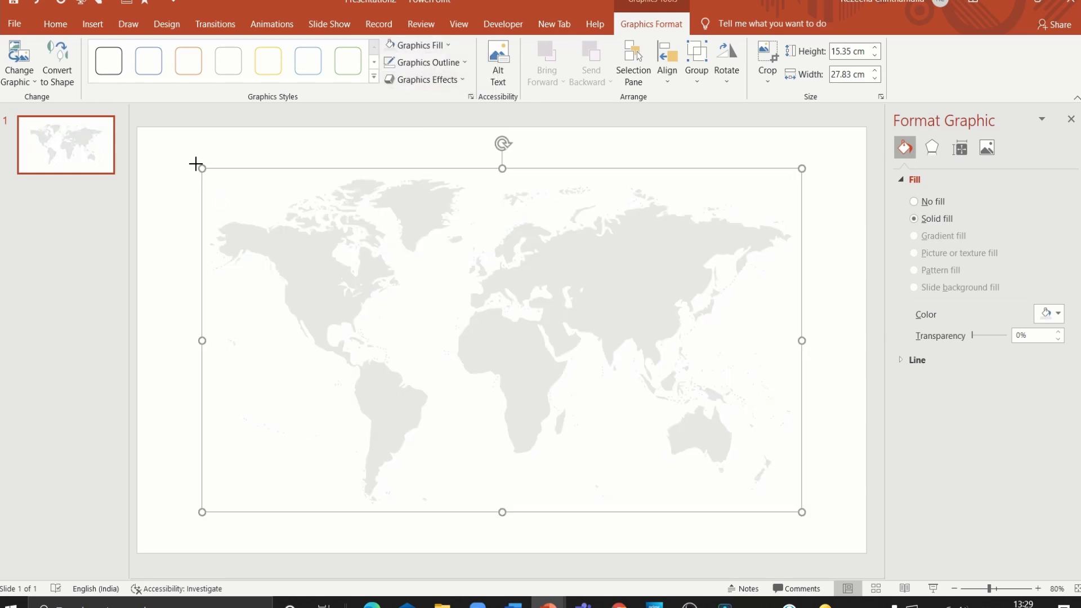
# Step: Stretch the map to the slide corners, cut it, and use it as the background picture fill
pyautogui.moveTo(202, 169); pyautogui.dragTo(138, 141)
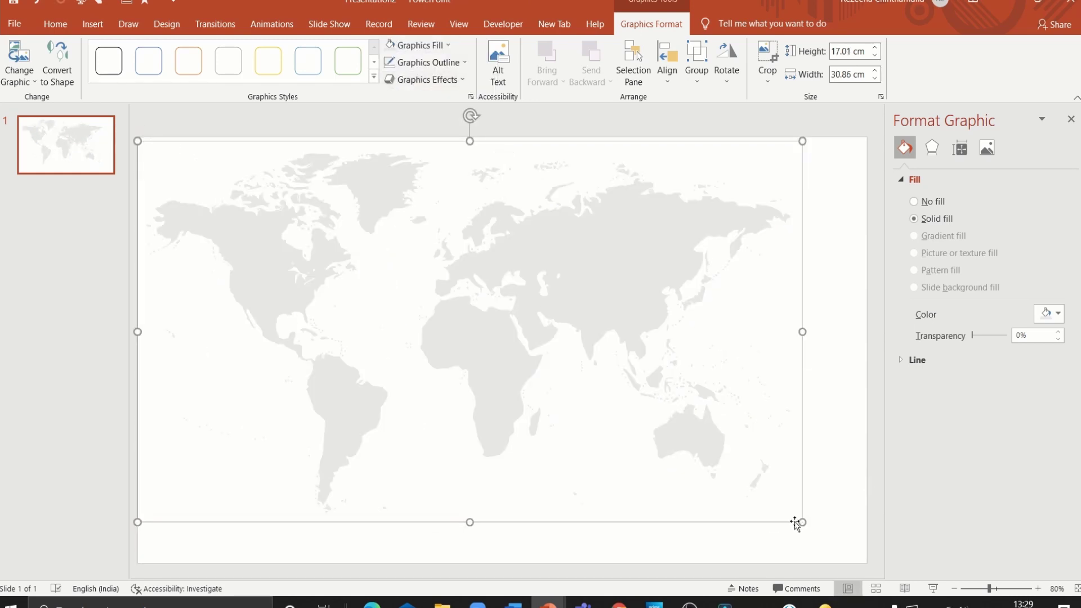
pyautogui.moveTo(801, 521); pyautogui.dragTo(867, 559)
pyautogui.rightClick(695, 409)
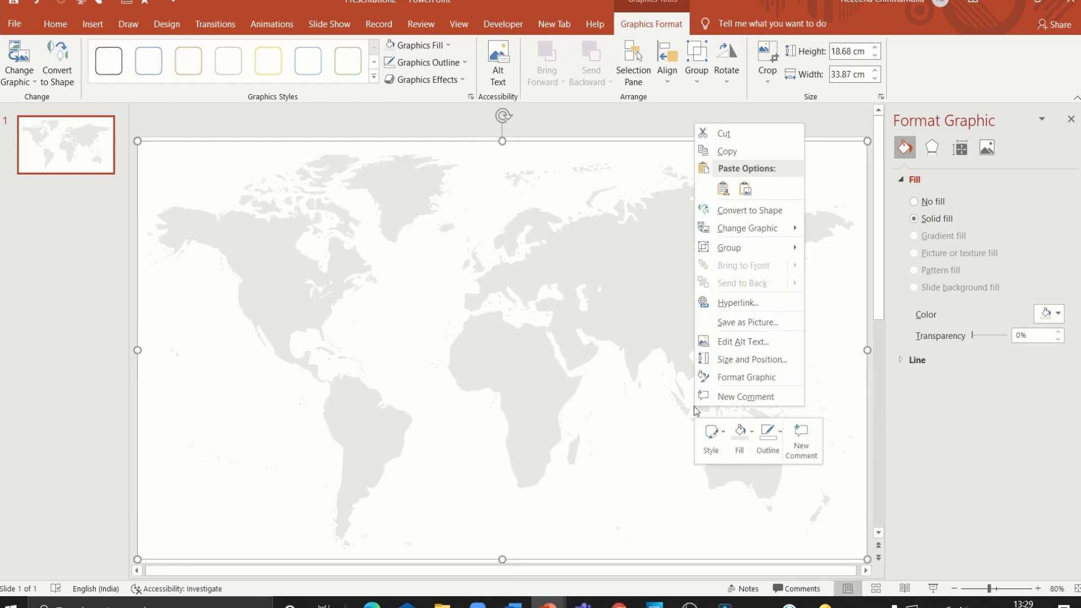
pyautogui.click(718, 132)
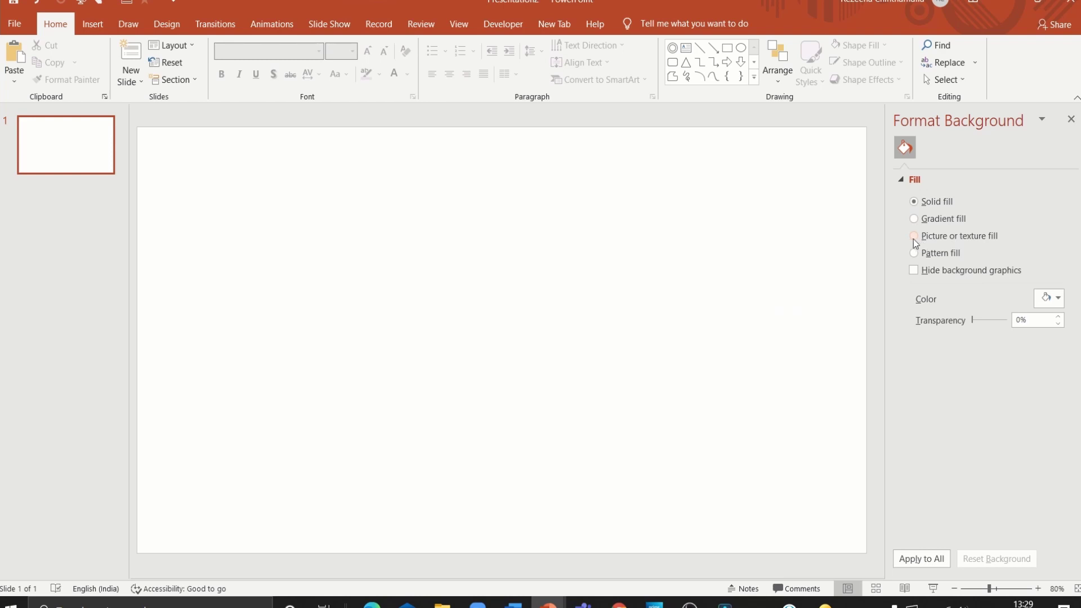
pyautogui.click(914, 237)
pyautogui.click(997, 318)
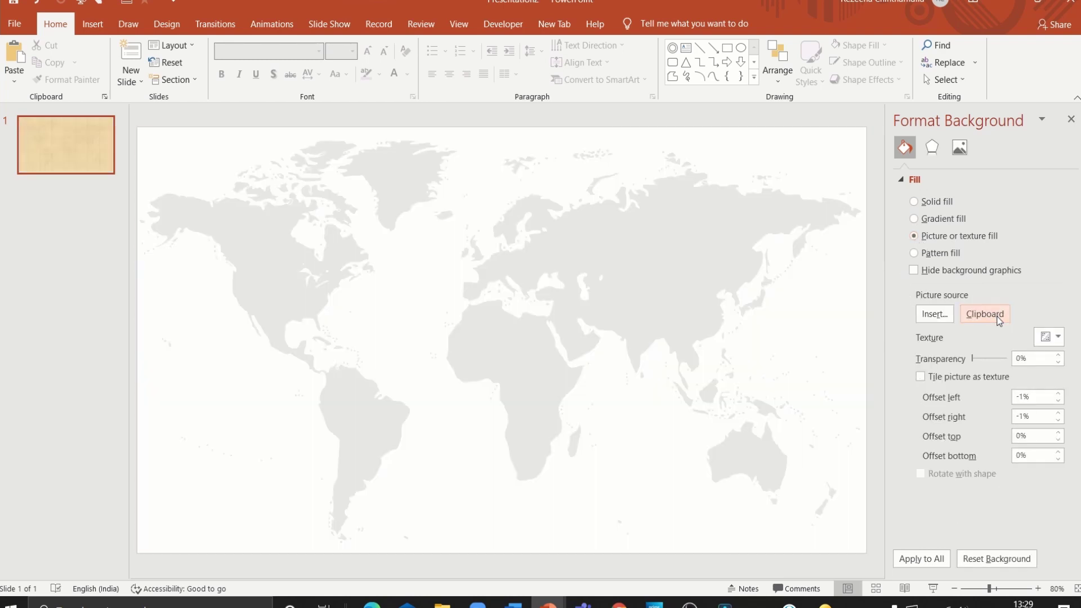
pyautogui.click(727, 47)
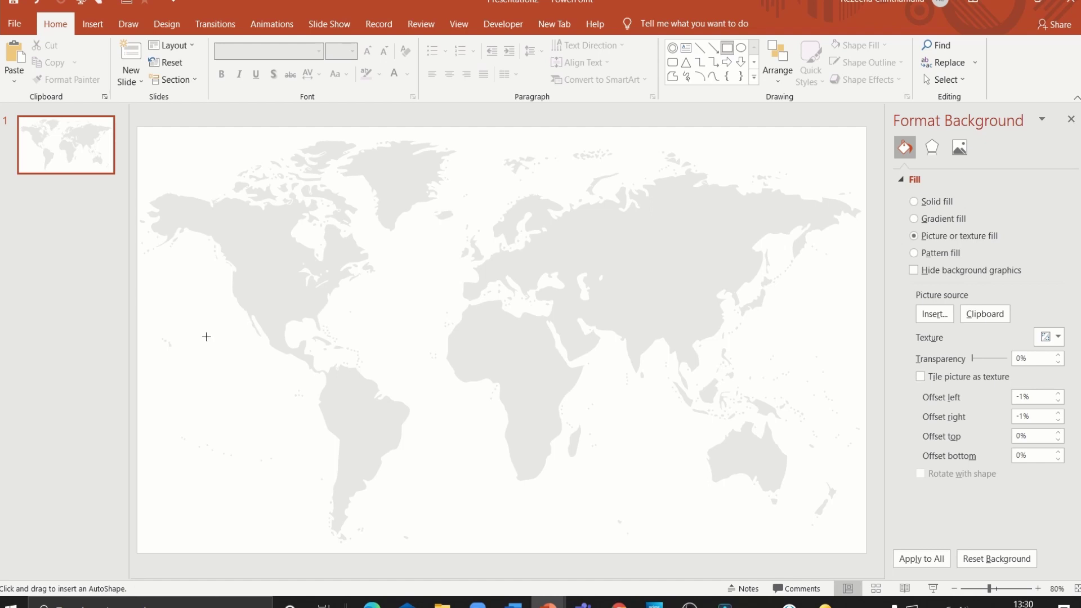
# Step: Draw a thin bar left of Central America with no outline and a black fill
pyautogui.moveTo(207, 336); pyautogui.dragTo(299, 338)
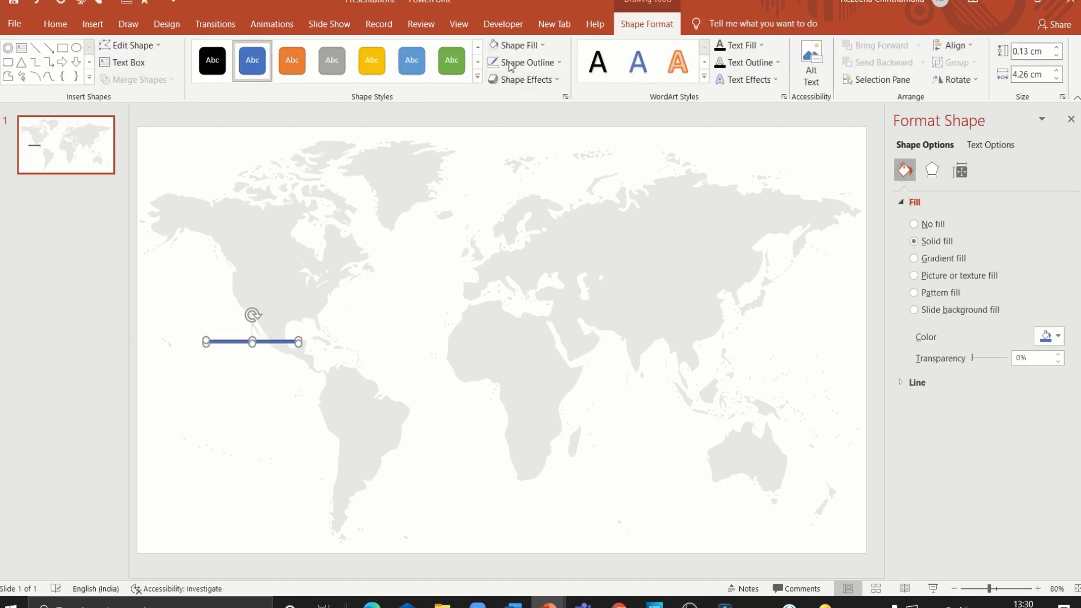
pyautogui.click(524, 63)
pyautogui.click(498, 222)
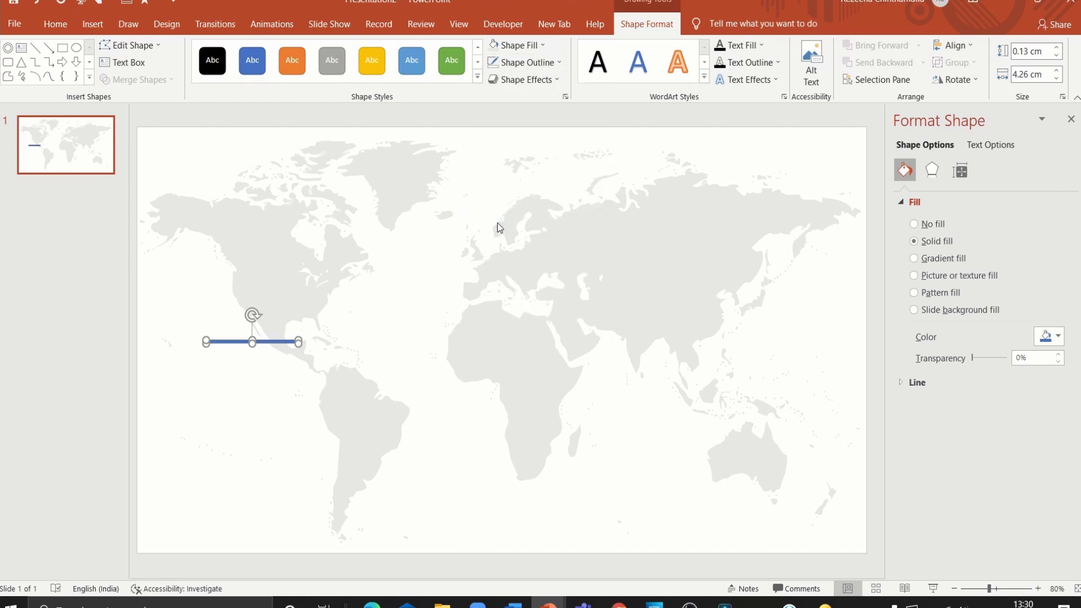
pyautogui.click(516, 45)
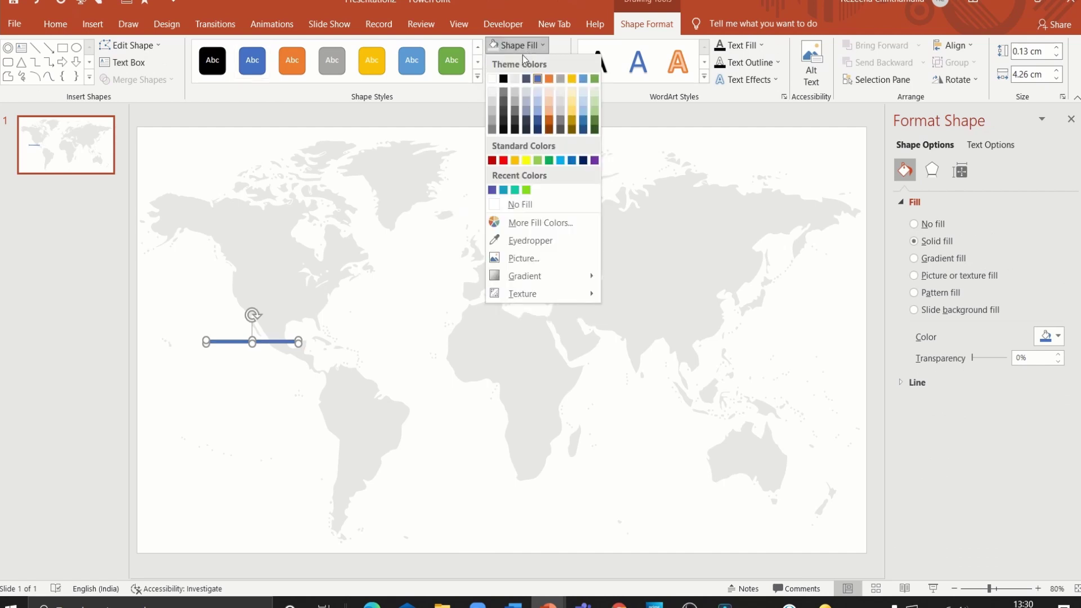
pyautogui.click(505, 79)
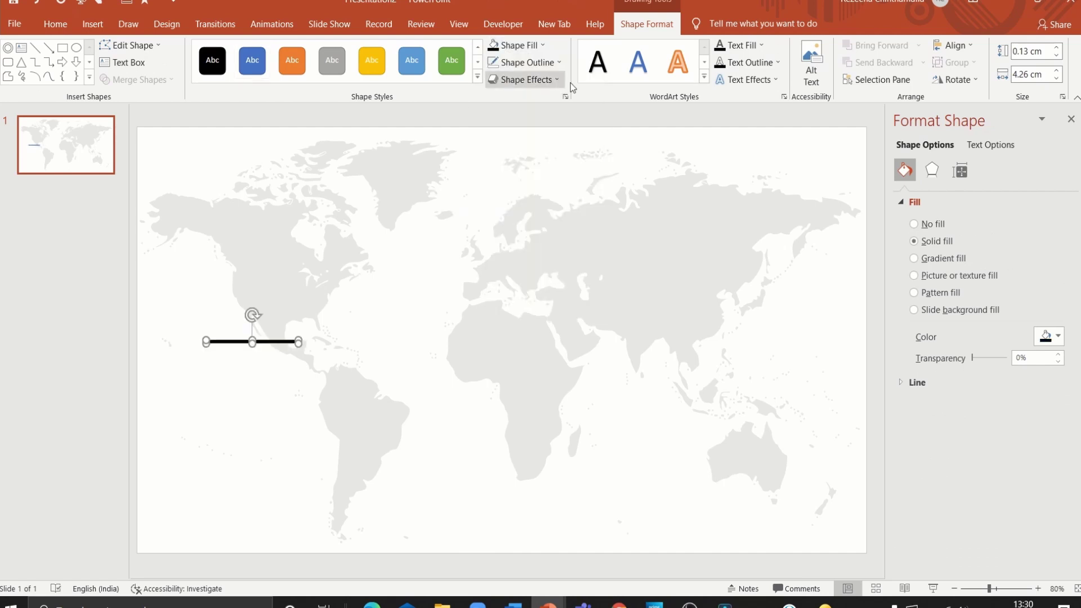
# Step: Size the bar to 0.09 cm high and 4 cm wide
pyautogui.click(1038, 50)
pyautogui.write('0.09')
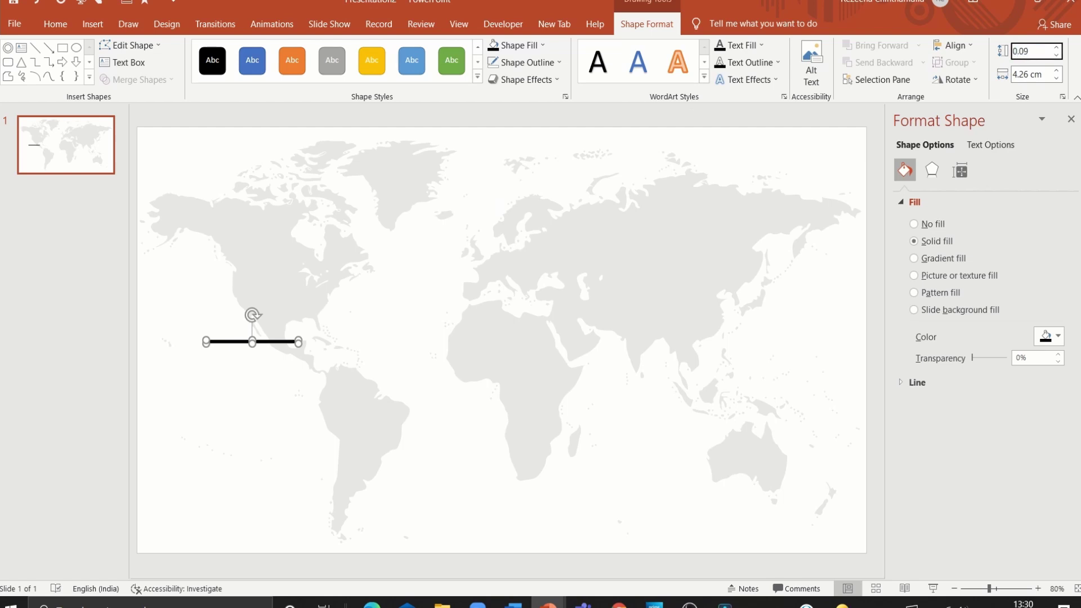
pyautogui.press('Return')
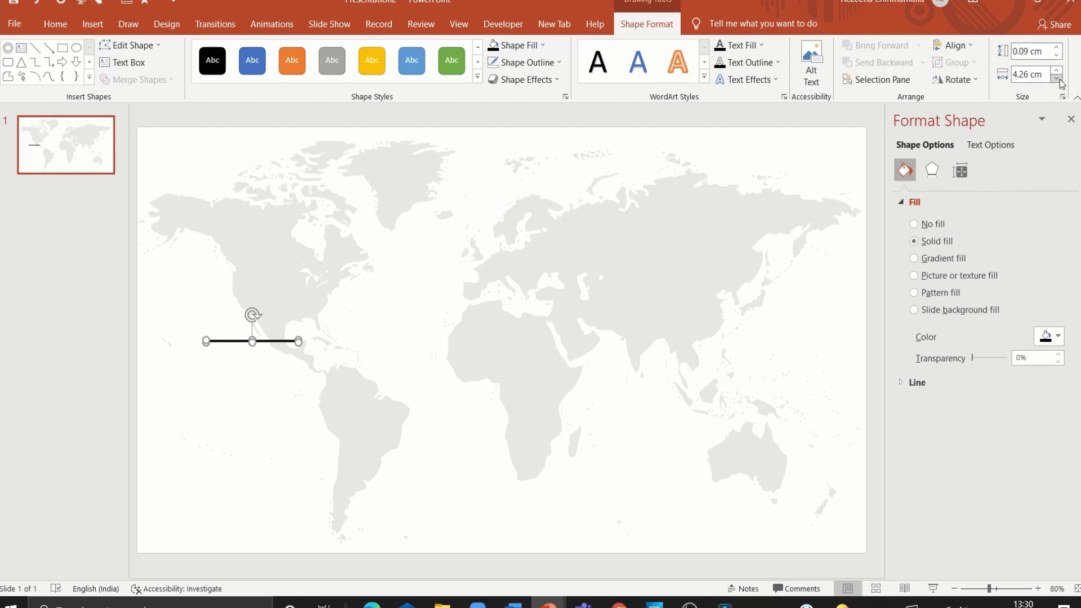
pyautogui.click(1059, 79)
pyautogui.click(1059, 79)
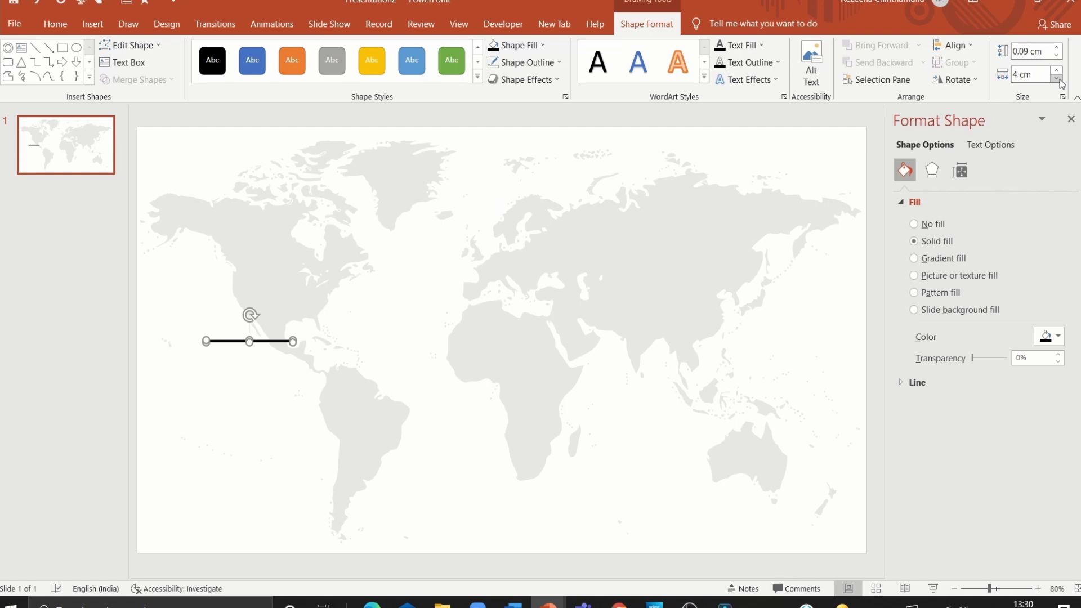
pyautogui.click(8, 48)
# Step: Draw a thin-banded donut 3.81 cm across, outline it black, and centre it on the bar's right end
pyautogui.moveTo(291, 304); pyautogui.dragTo(391, 406)
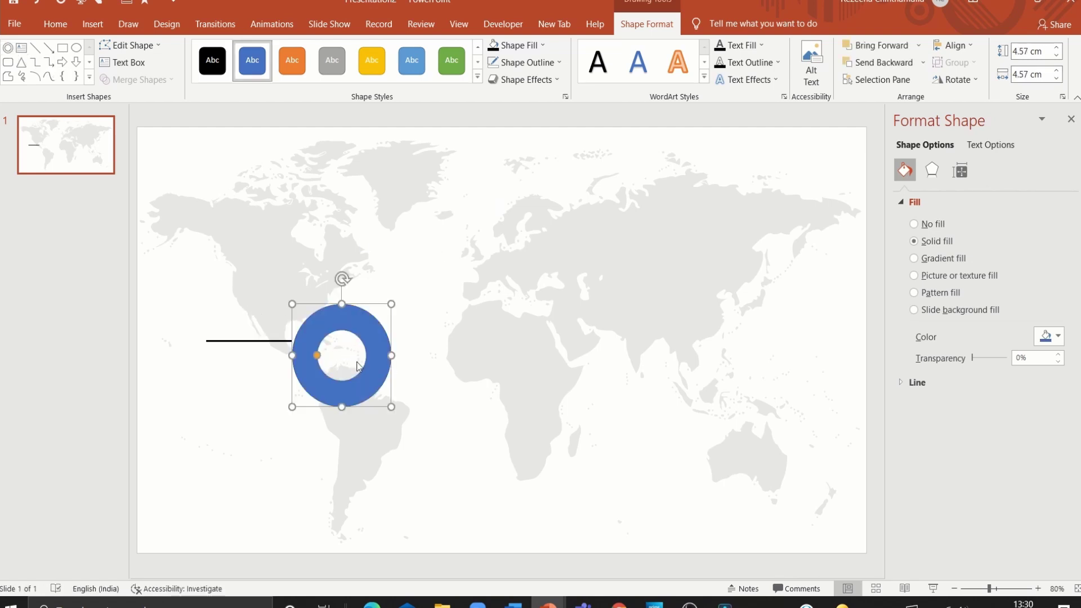
pyautogui.moveTo(318, 355); pyautogui.dragTo(296, 356)
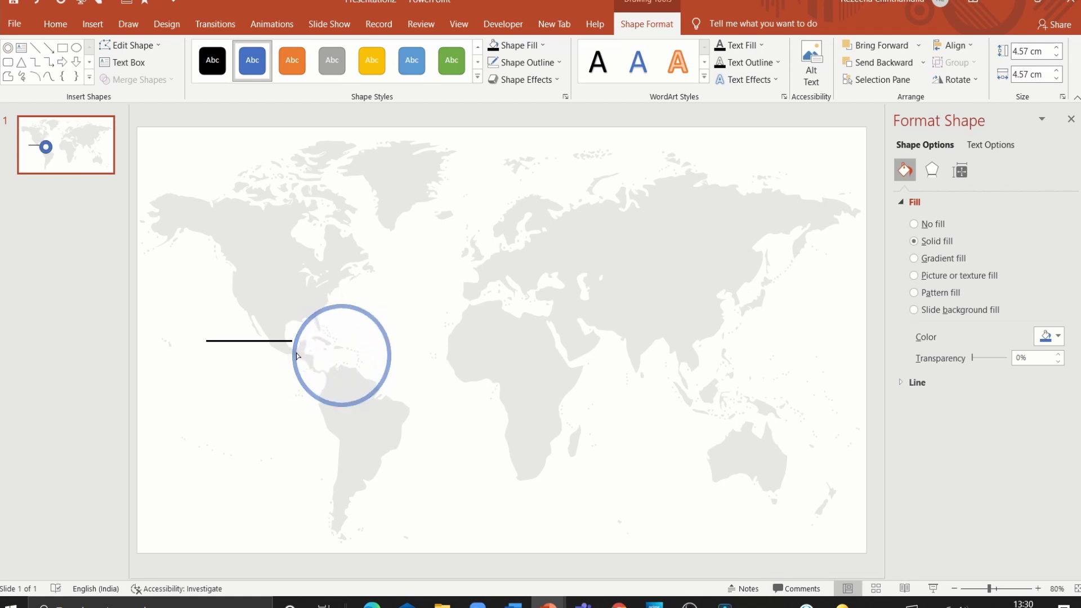
pyautogui.moveTo(392, 406); pyautogui.dragTo(375, 390)
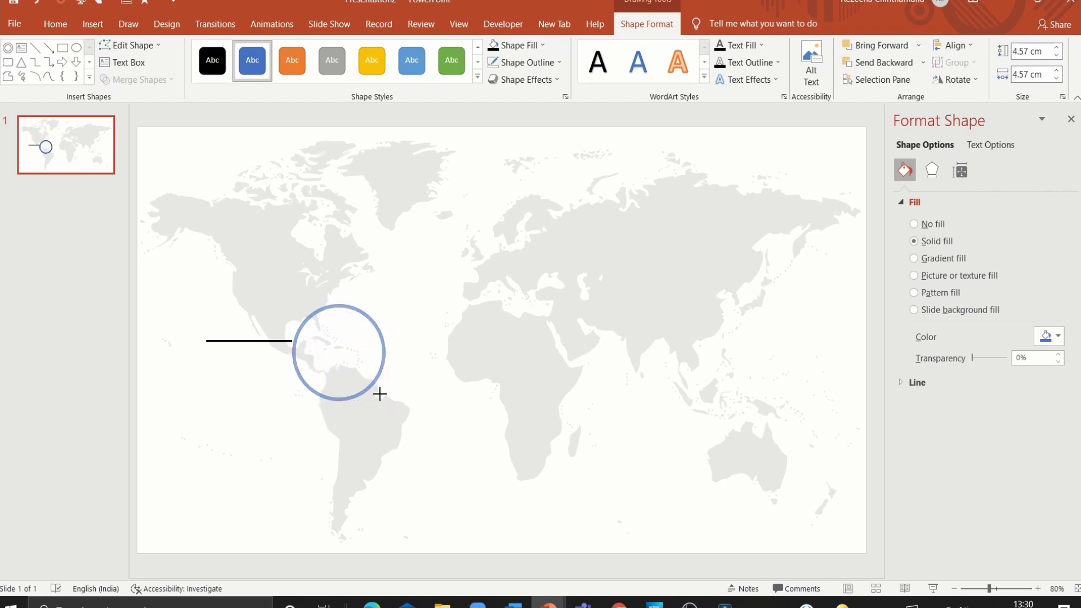
pyautogui.click(494, 63)
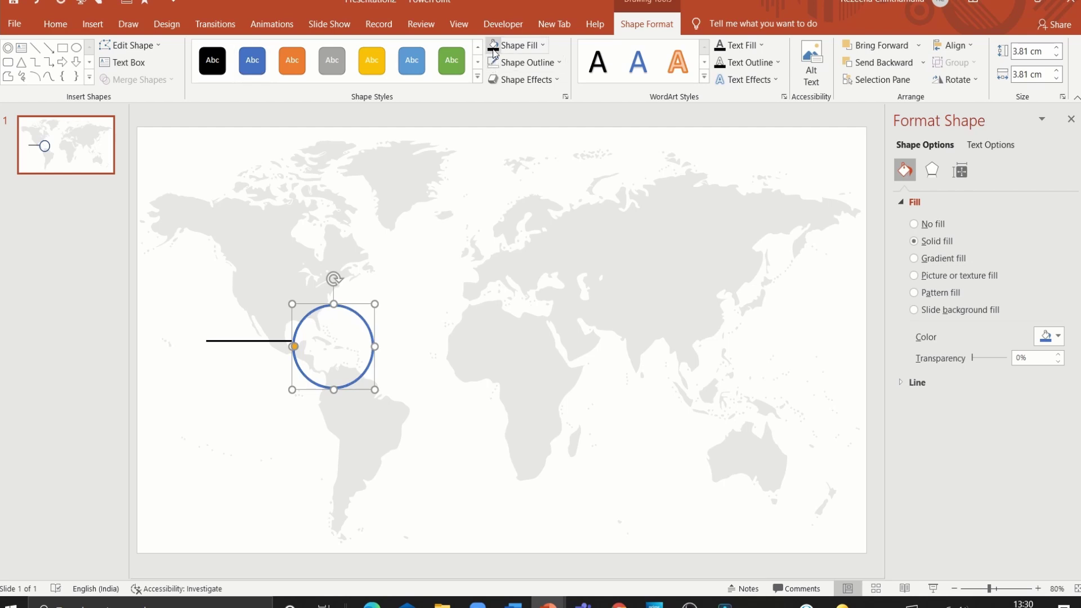
pyautogui.moveTo(297, 349); pyautogui.dragTo(293, 347)
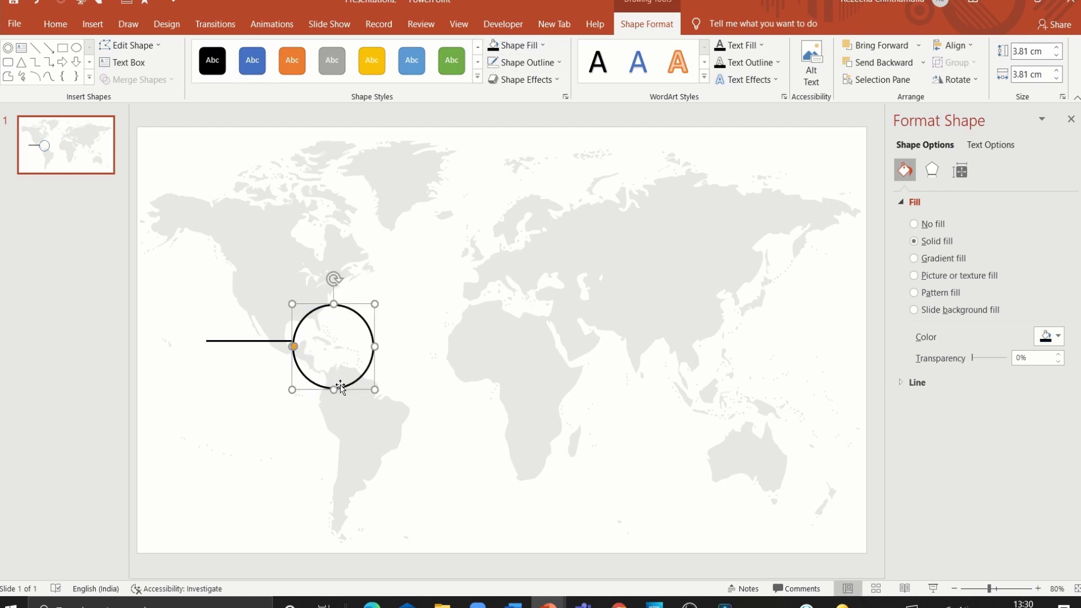
pyautogui.moveTo(339, 390); pyautogui.dragTo(341, 384)
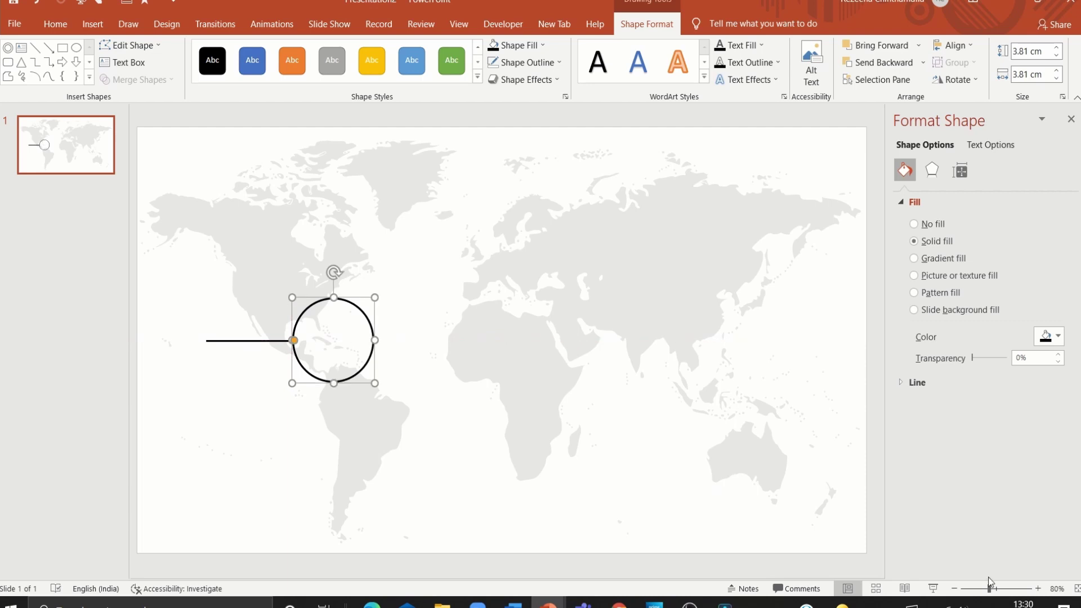
pyautogui.moveTo(989, 588); pyautogui.dragTo(1009, 587)
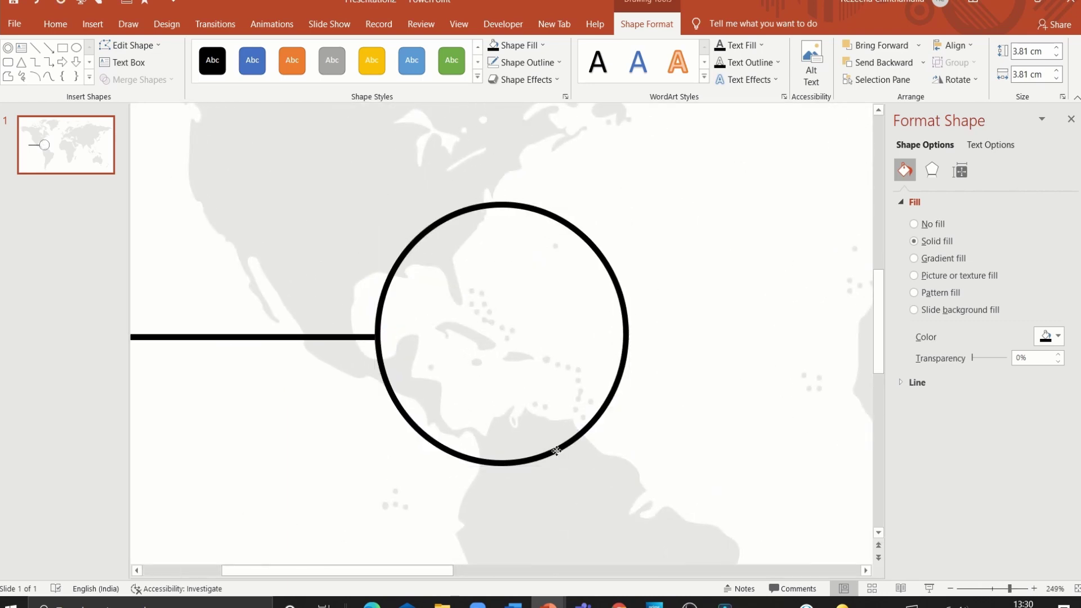
# Step: Draw a rectangle covering the lower half of the ring
pyautogui.click(556, 450)
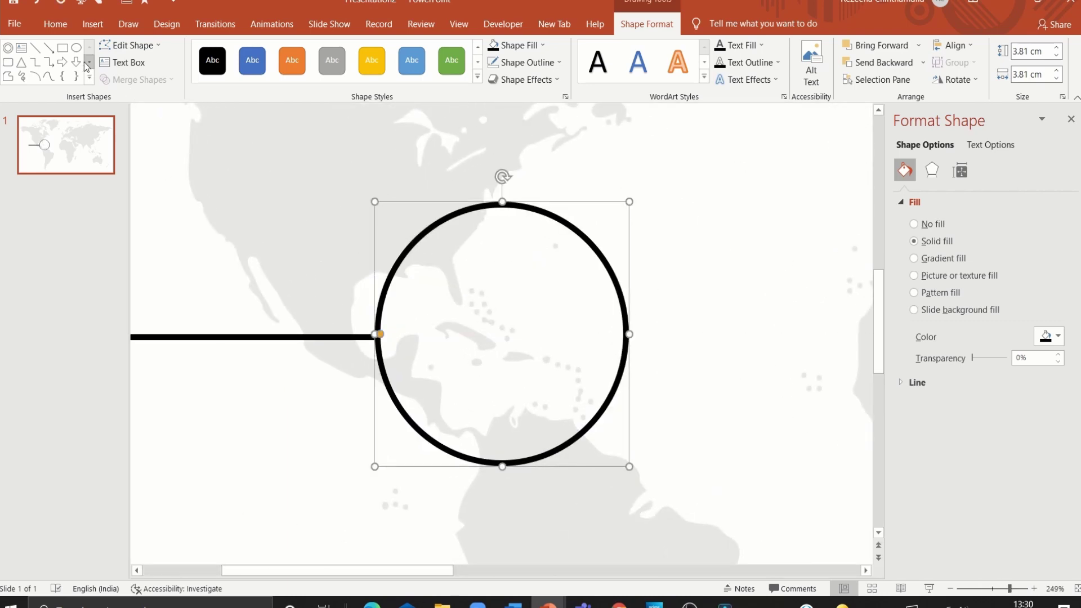
pyautogui.click(62, 47)
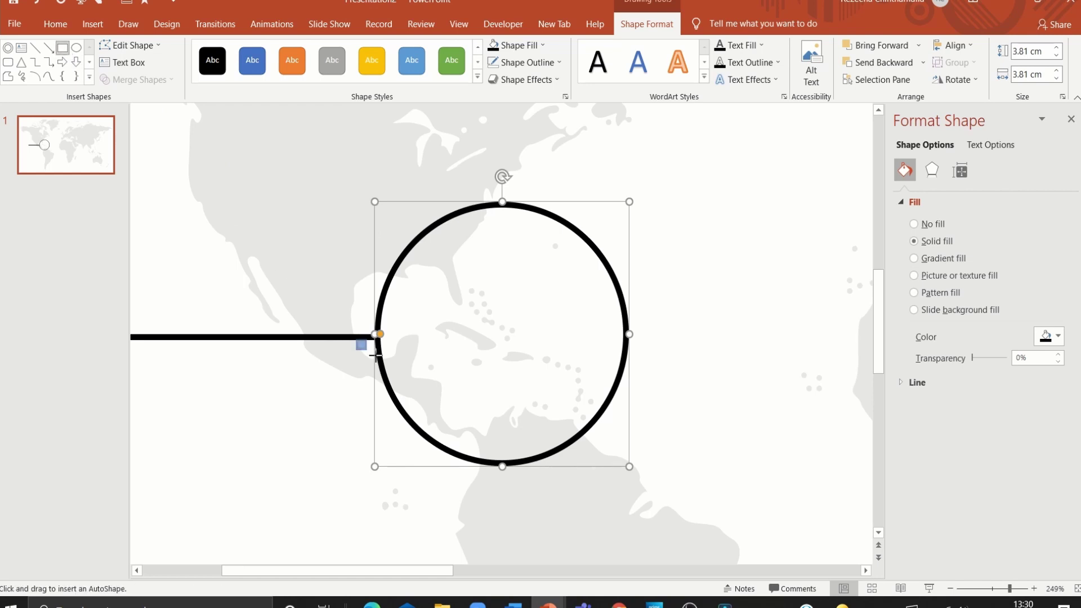
pyautogui.moveTo(356, 340); pyautogui.dragTo(669, 488)
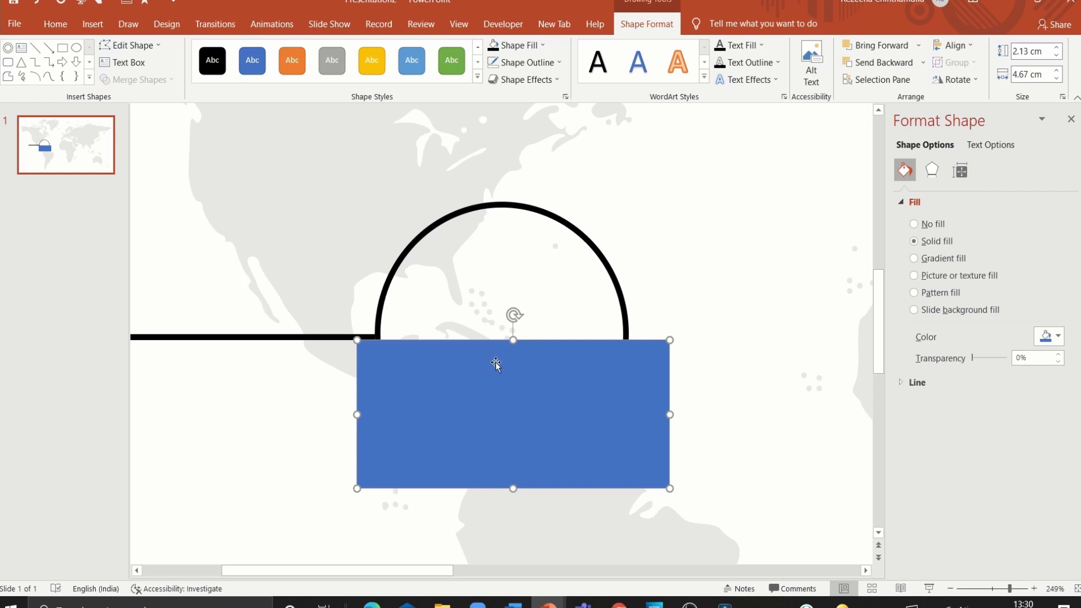
pyautogui.moveTo(513, 340); pyautogui.dragTo(509, 336)
# Step: Subtract the rectangle from the ring with Merge Shapes and line the bar up with the arc's end
pyautogui.click(393, 275)
pyautogui.keyDown('shift'); pyautogui.click(359, 368); pyautogui.keyUp('shift')
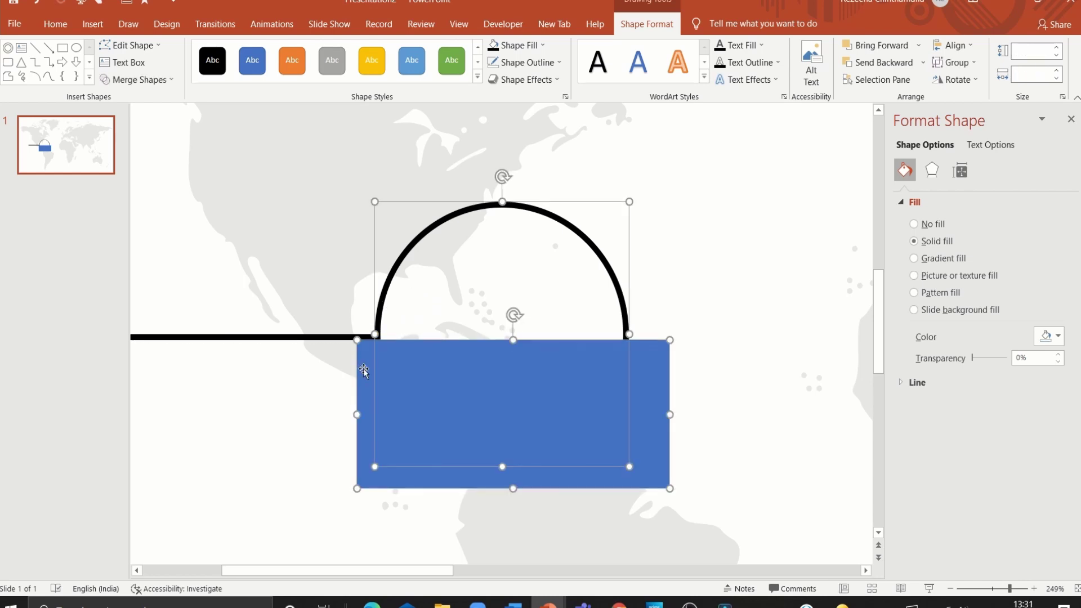
pyautogui.click(150, 81)
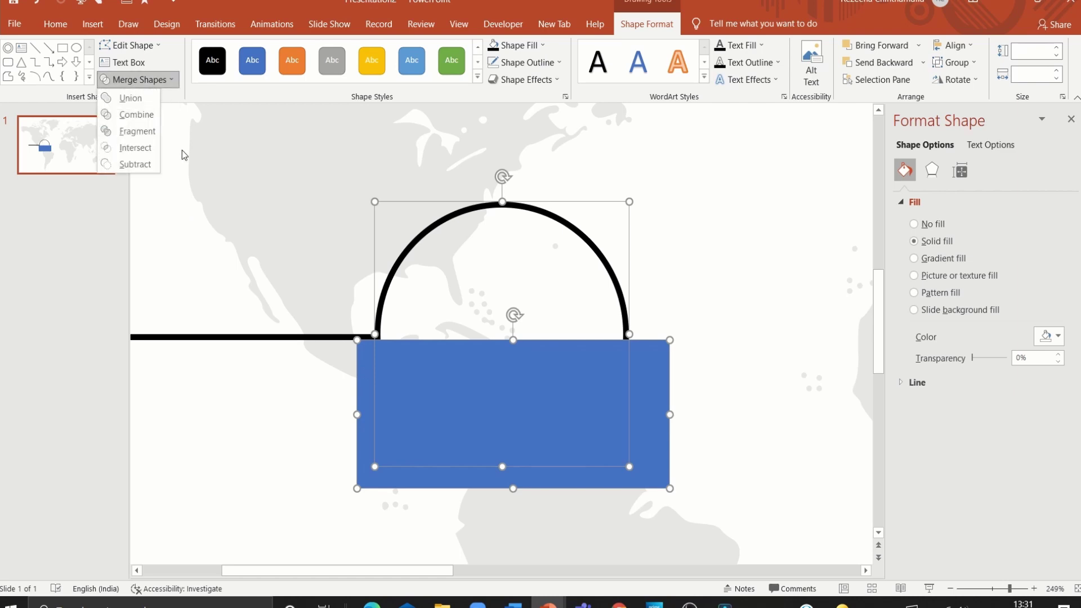
pyautogui.click(142, 164)
pyautogui.click(141, 165)
pyautogui.moveTo(346, 337); pyautogui.dragTo(353, 337)
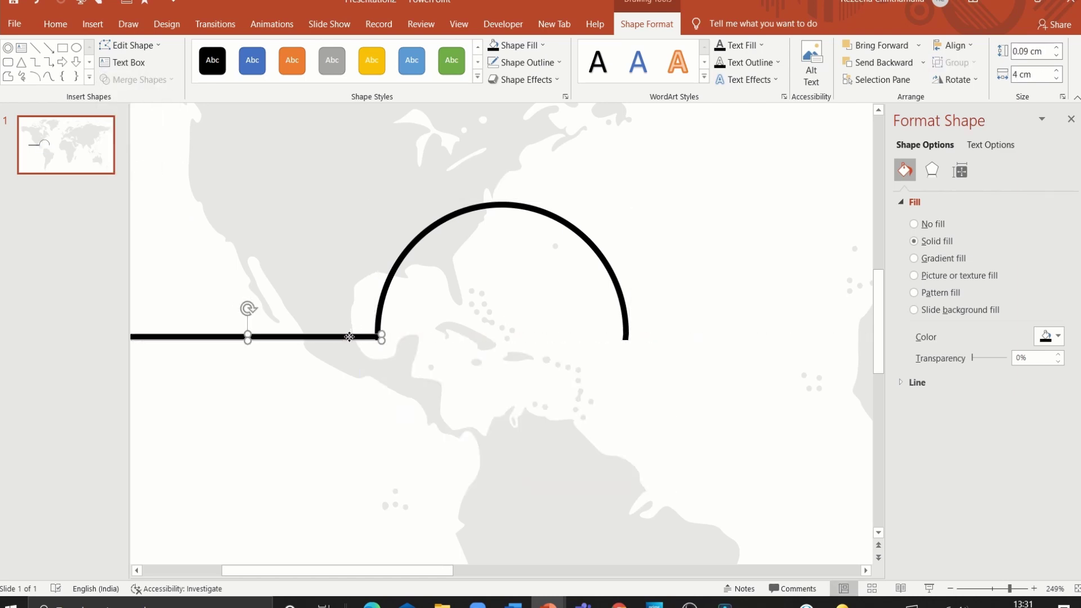
pyautogui.click(999, 588)
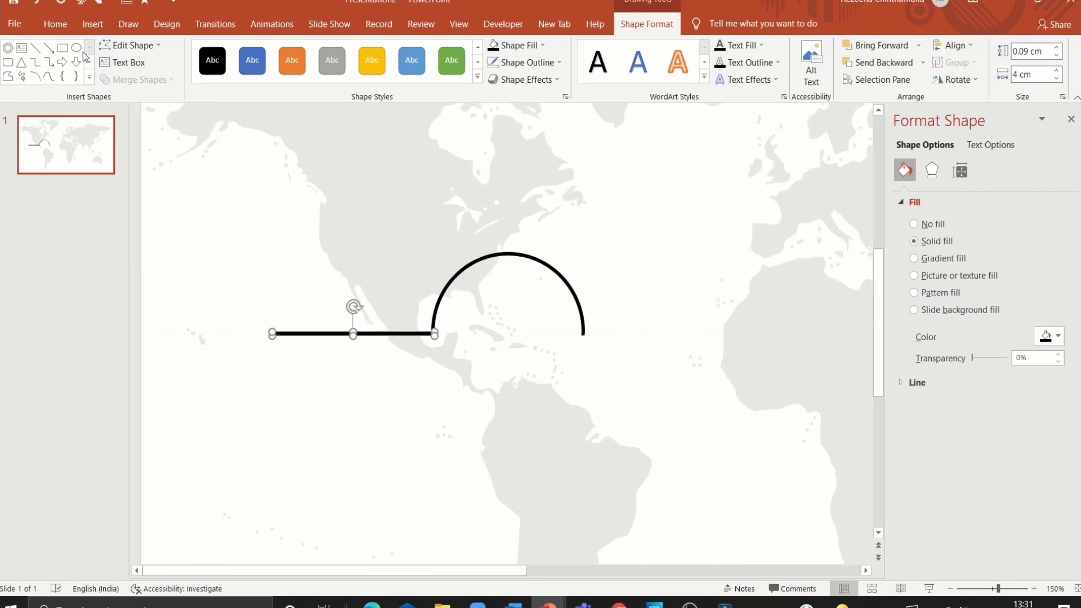
# Step: Draw a green-filled circle centred inside the arc
pyautogui.click(76, 47)
pyautogui.moveTo(457, 291); pyautogui.dragTo(581, 380)
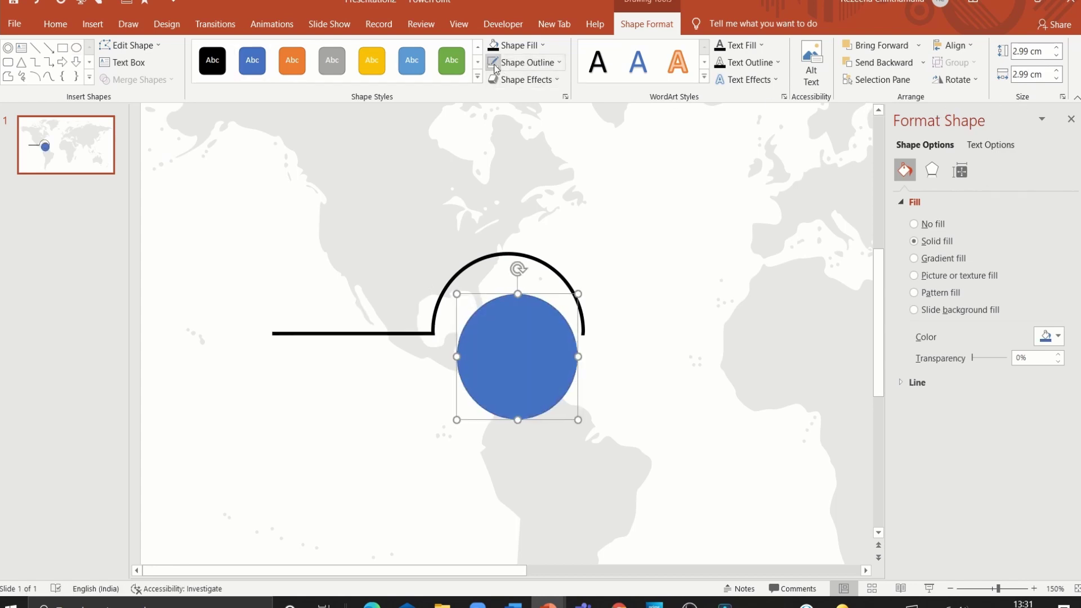
pyautogui.click(529, 46)
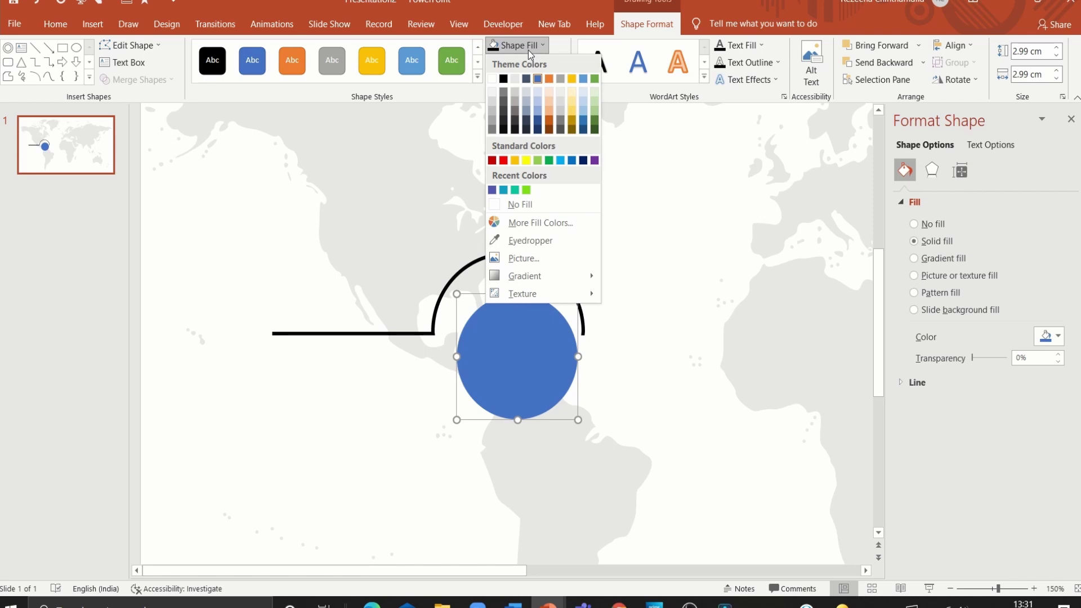
pyautogui.click(526, 190)
pyautogui.moveTo(518, 365); pyautogui.dragTo(510, 347)
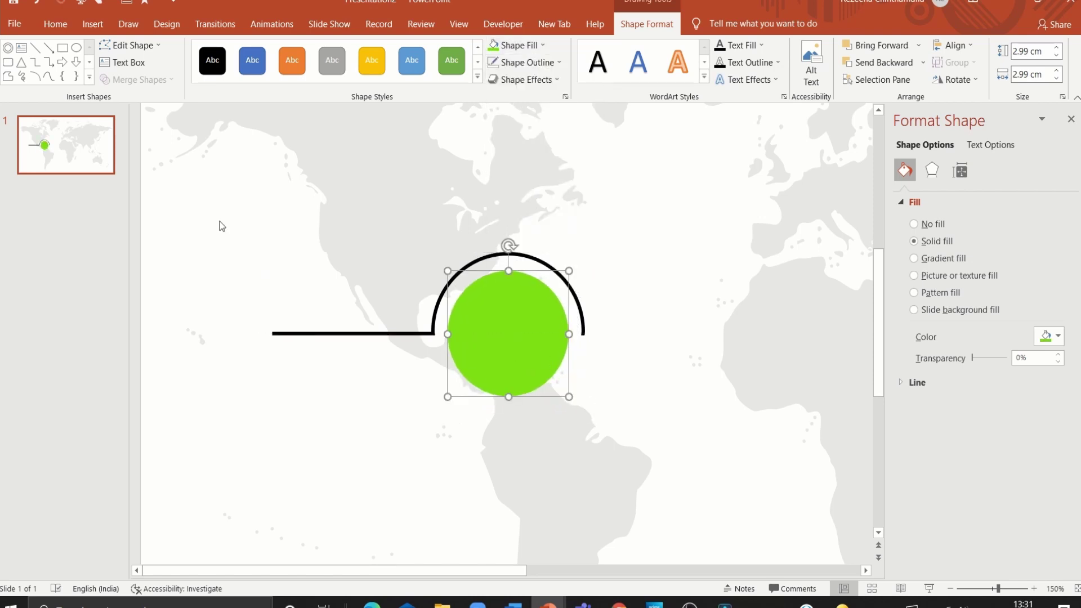
# Step: Group the bar, arc and green circle into one object
pyautogui.moveTo(204, 204); pyautogui.dragTo(733, 491)
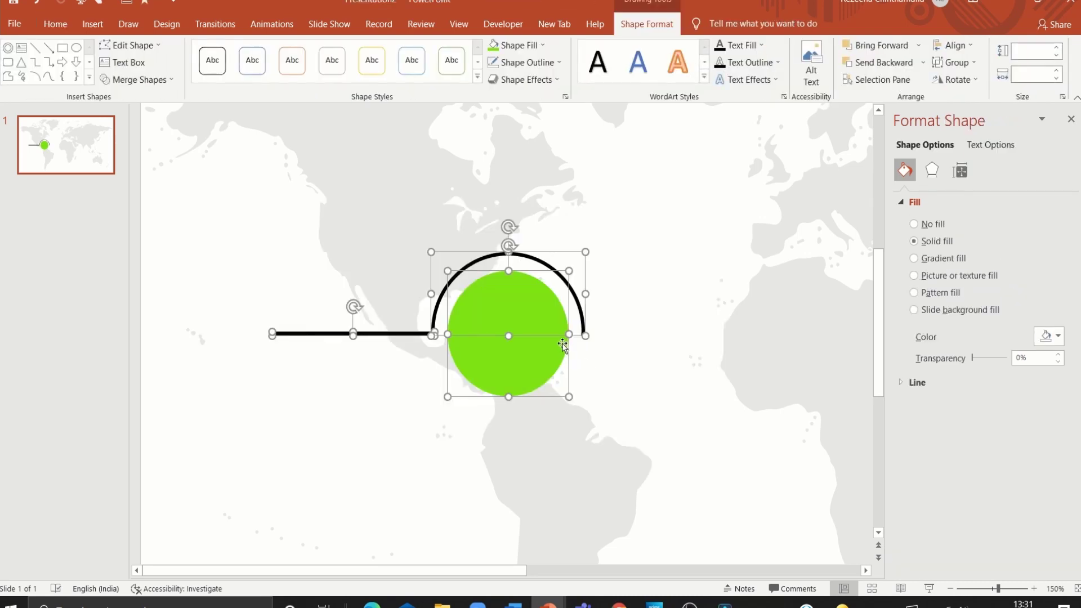
pyautogui.rightClick(562, 344)
pyautogui.moveTo(598, 430)
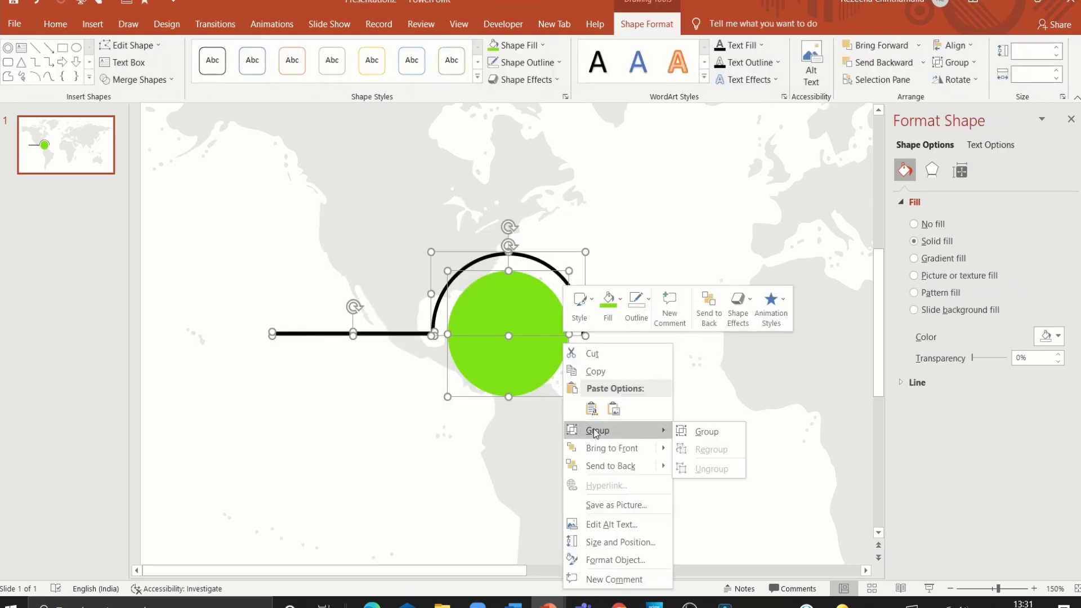
pyautogui.click(703, 432)
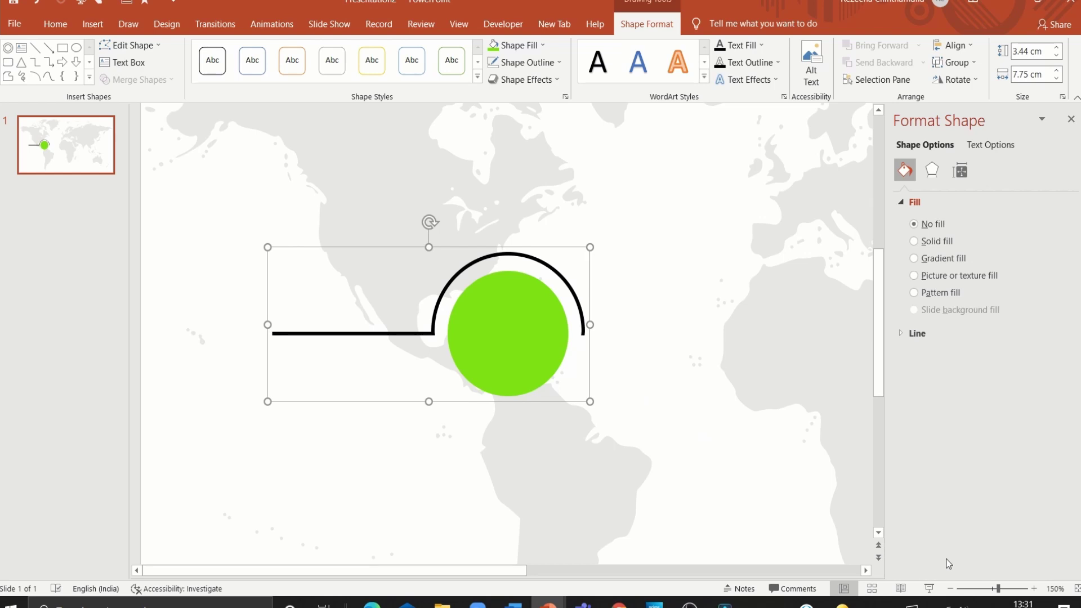
pyautogui.click(989, 589)
# Step: Duplicate the marker, flip the copy vertically, and join it level to the right of the original
pyautogui.hotkey('ctrl', 'd')
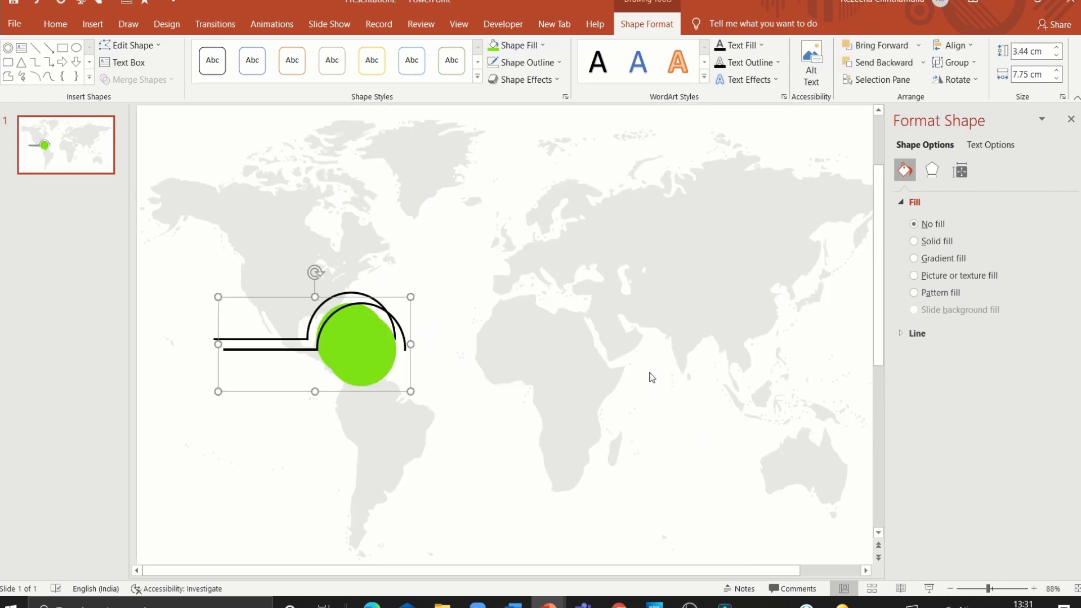
pyautogui.moveTo(372, 392); pyautogui.dragTo(545, 382)
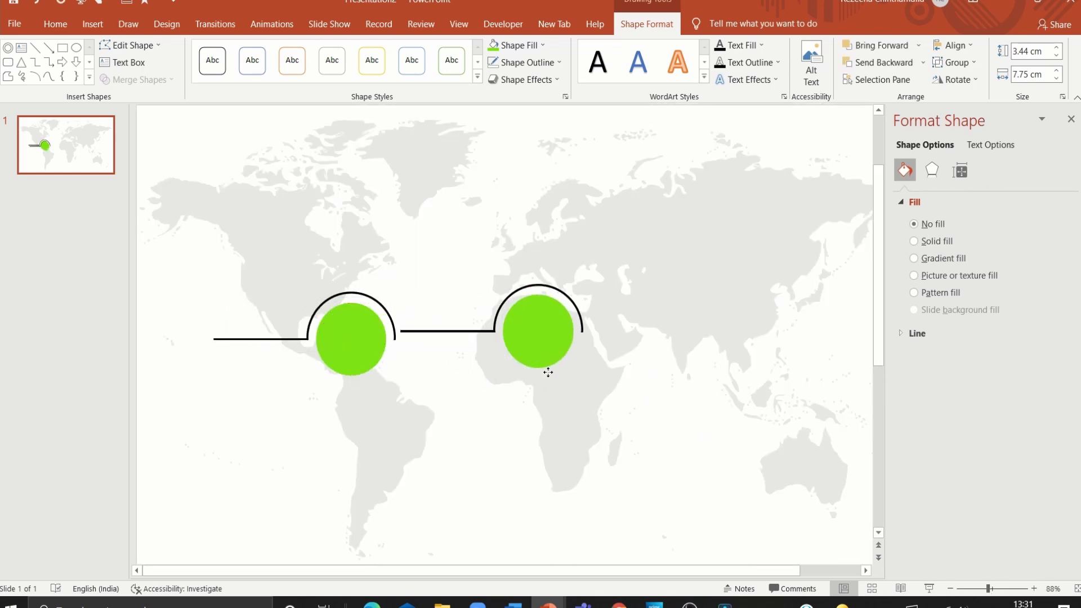
pyautogui.click(957, 81)
pyautogui.click(946, 131)
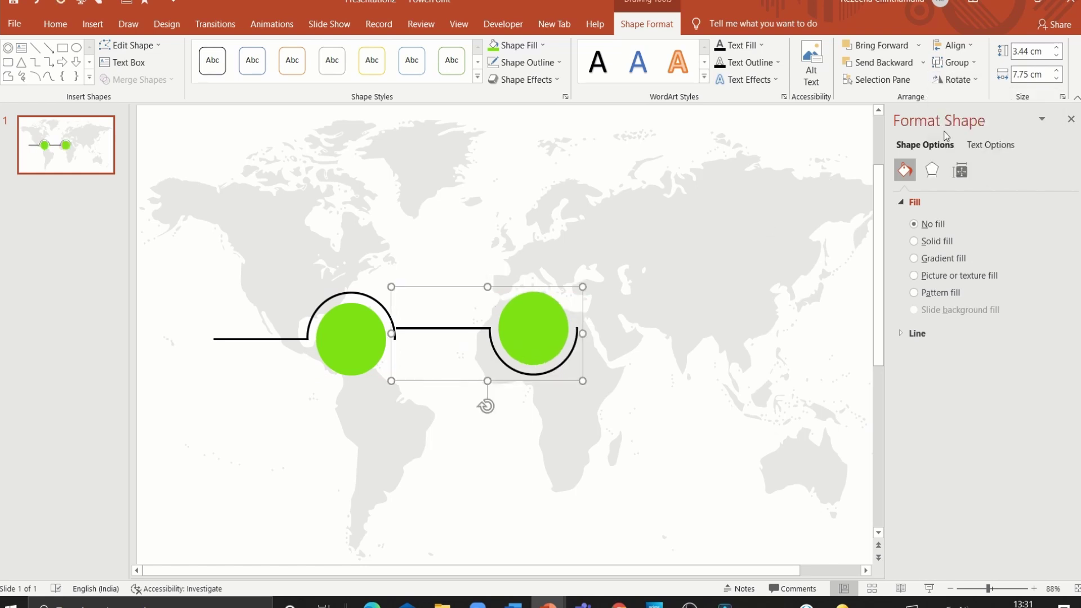
pyautogui.moveTo(534, 382); pyautogui.dragTo(533, 392)
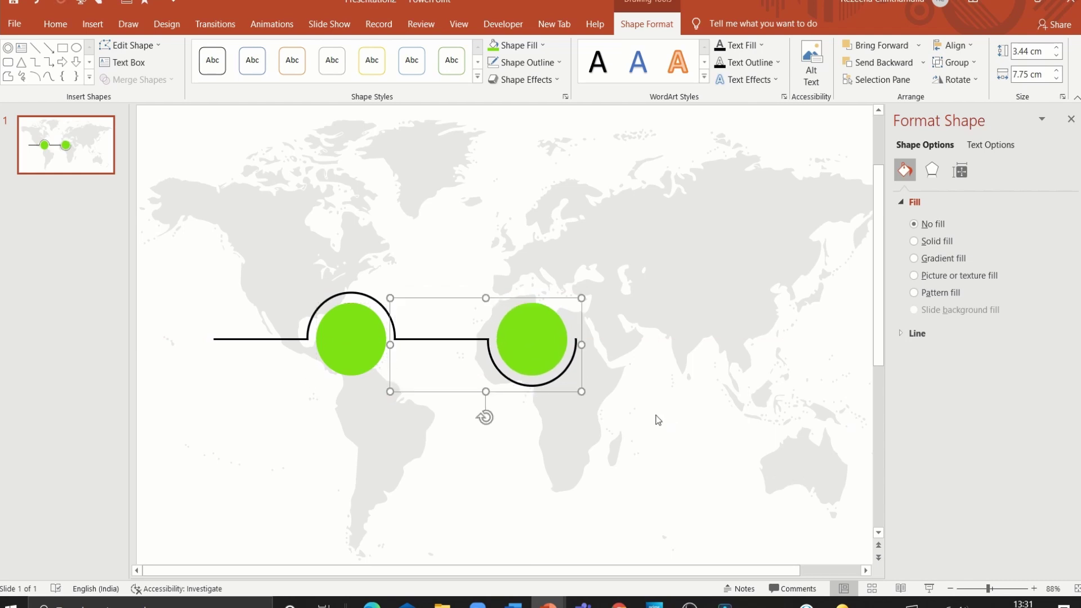
# Step: Duplicate both markers and line the copies up further right across the map
pyautogui.moveTo(182, 250); pyautogui.dragTo(678, 441)
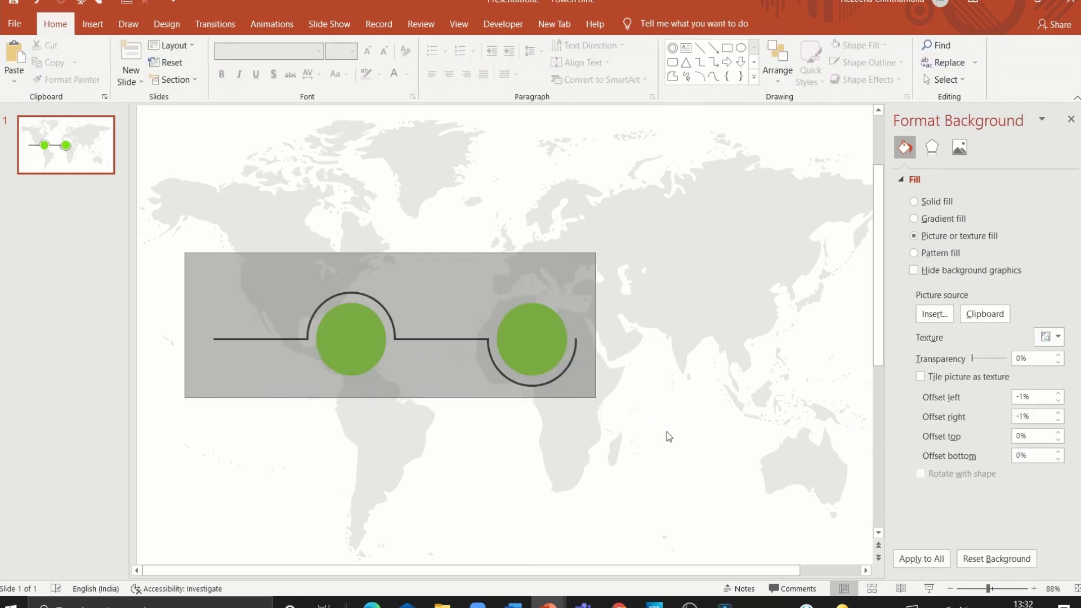
pyautogui.hotkey('ctrl', 'd')
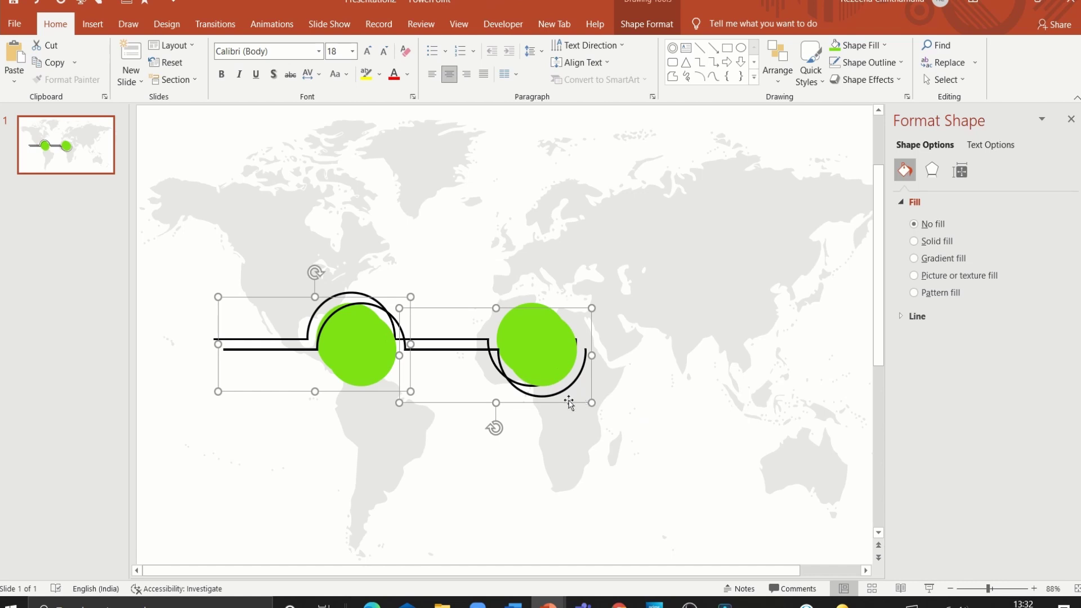
pyautogui.moveTo(569, 403); pyautogui.dragTo(748, 411)
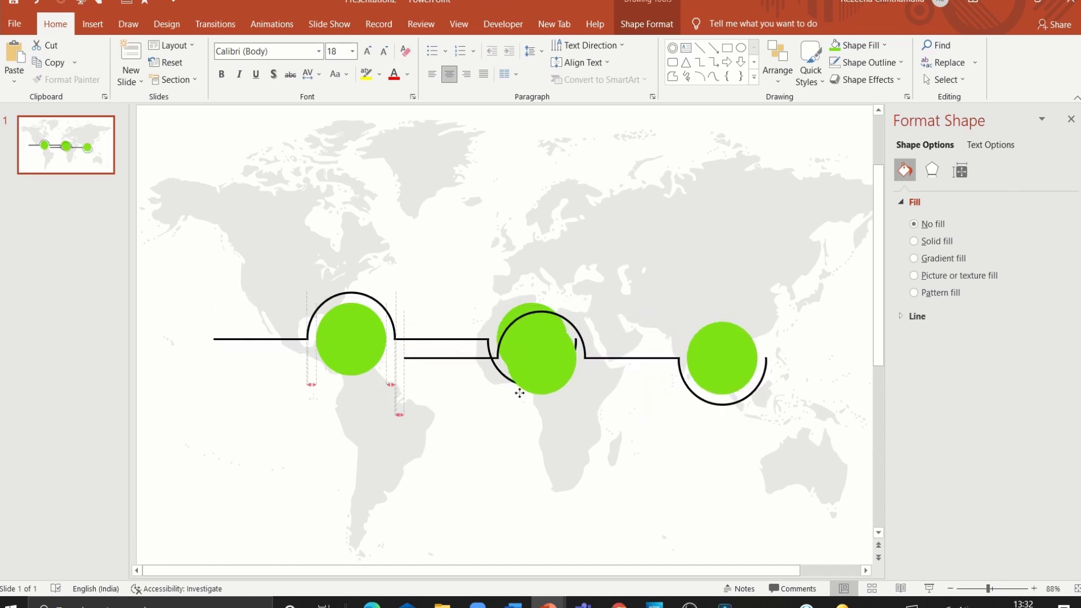
pyautogui.moveTo(519, 393); pyautogui.dragTo(599, 391)
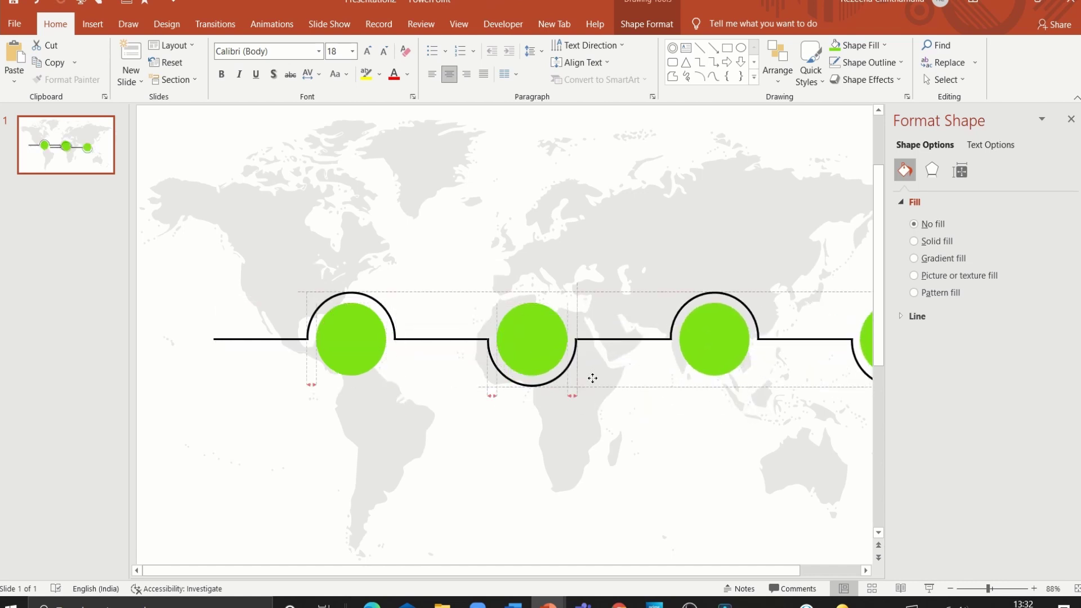
pyautogui.click(663, 417)
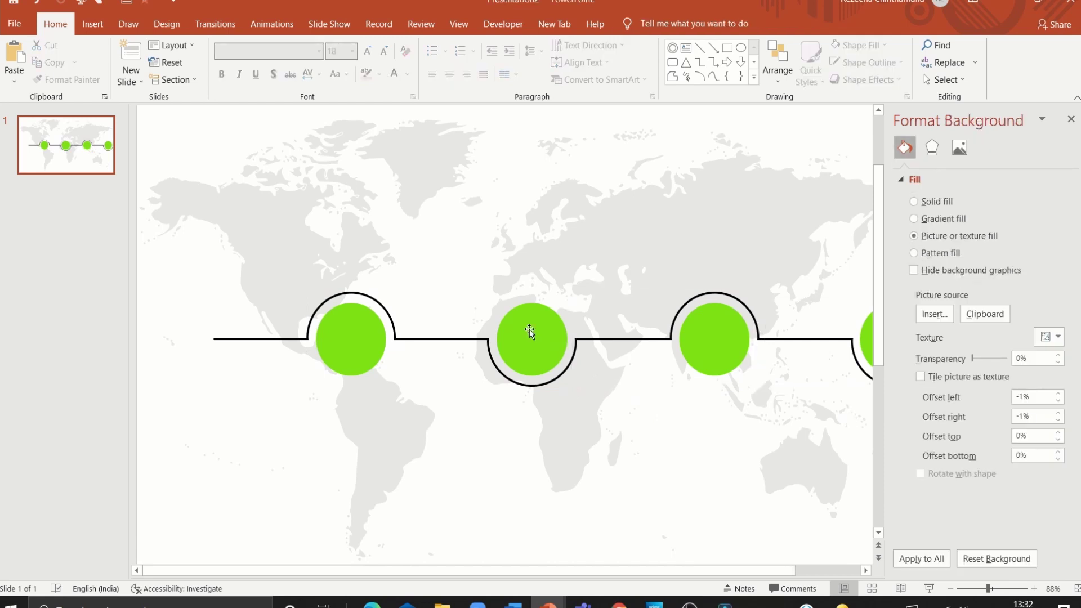
# Step: Fill the second circle teal and the third circle blue
pyautogui.click(506, 332)
pyautogui.click(506, 332)
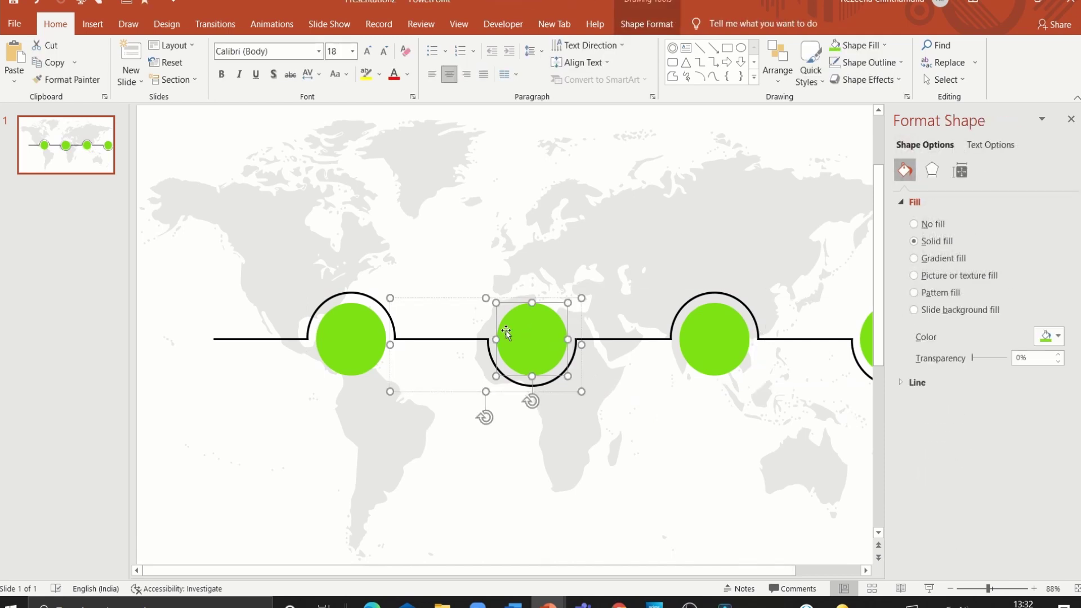
pyautogui.click(647, 24)
pyautogui.click(544, 45)
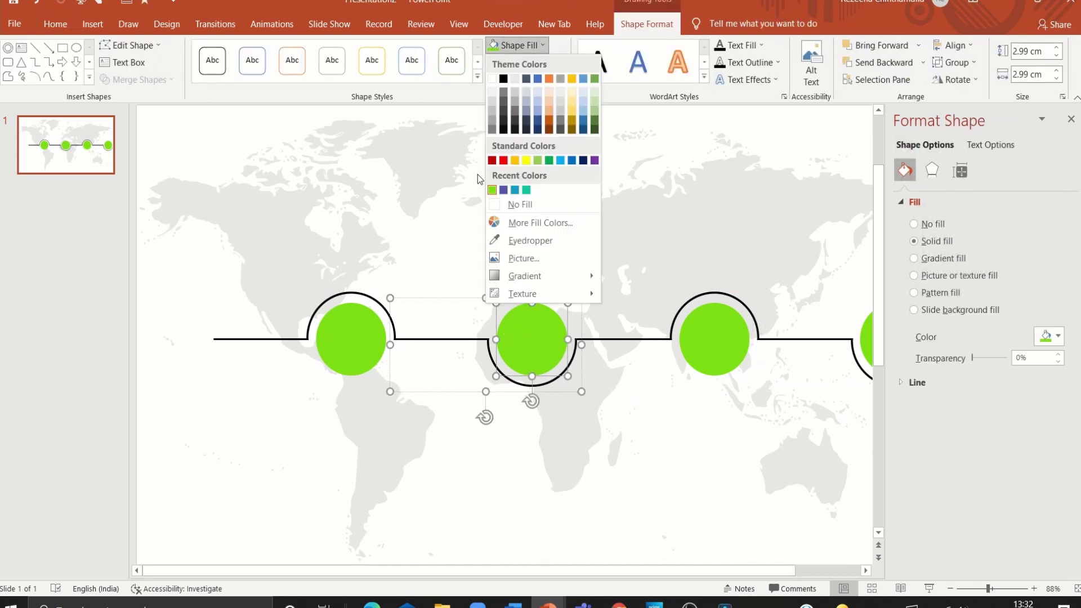
pyautogui.click(527, 190)
pyautogui.click(729, 340)
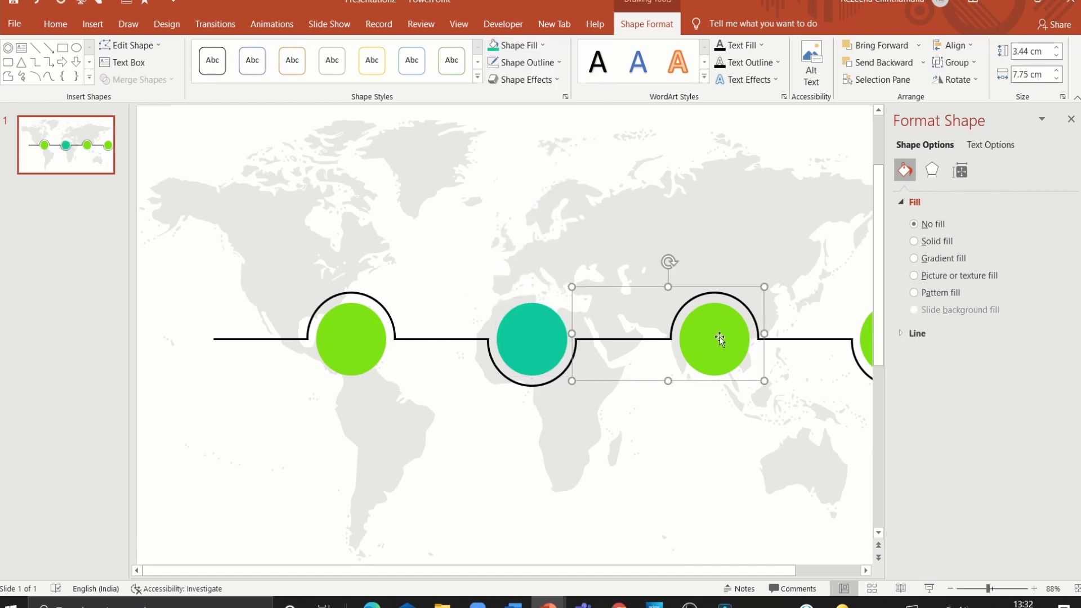
pyautogui.click(729, 340)
pyautogui.click(523, 52)
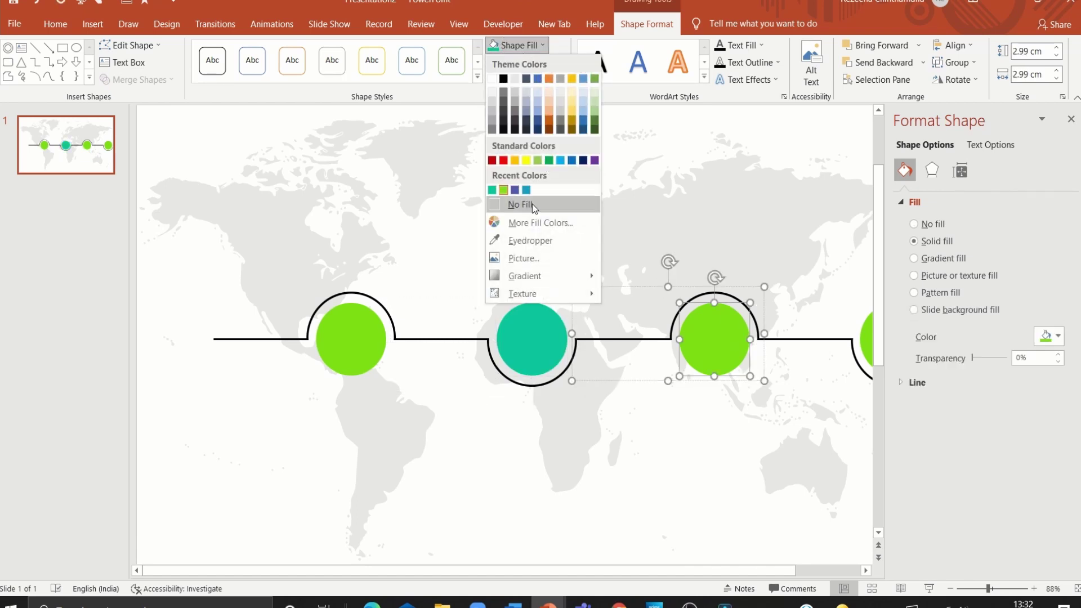
pyautogui.click(525, 191)
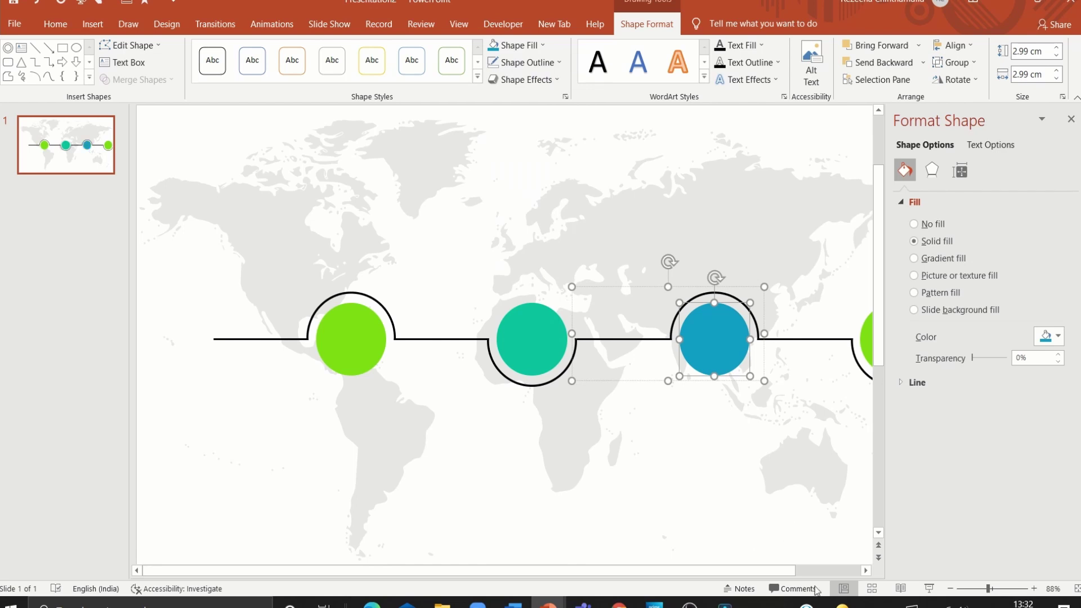
pyautogui.click(979, 589)
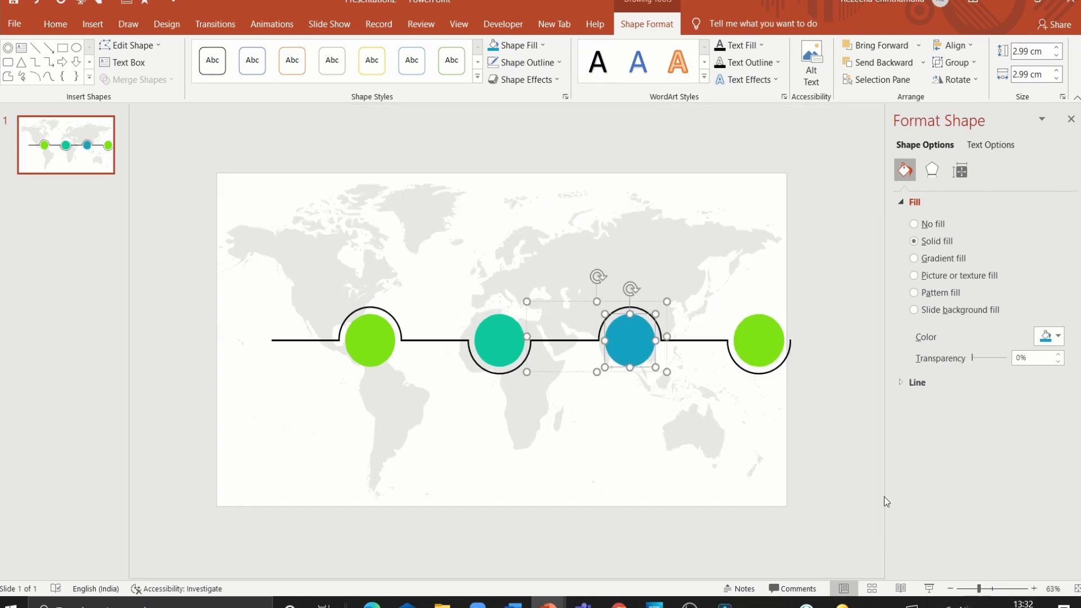
# Step: Fill the fourth circle purple-blue and select all the timeline pieces
pyautogui.click(762, 338)
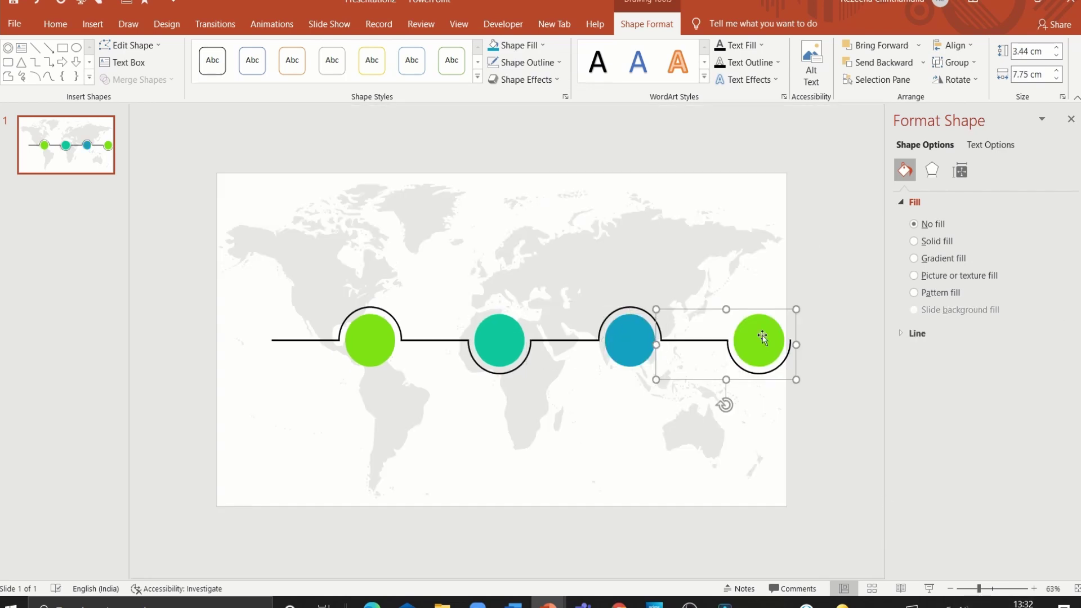
pyautogui.click(525, 45)
pyautogui.click(529, 191)
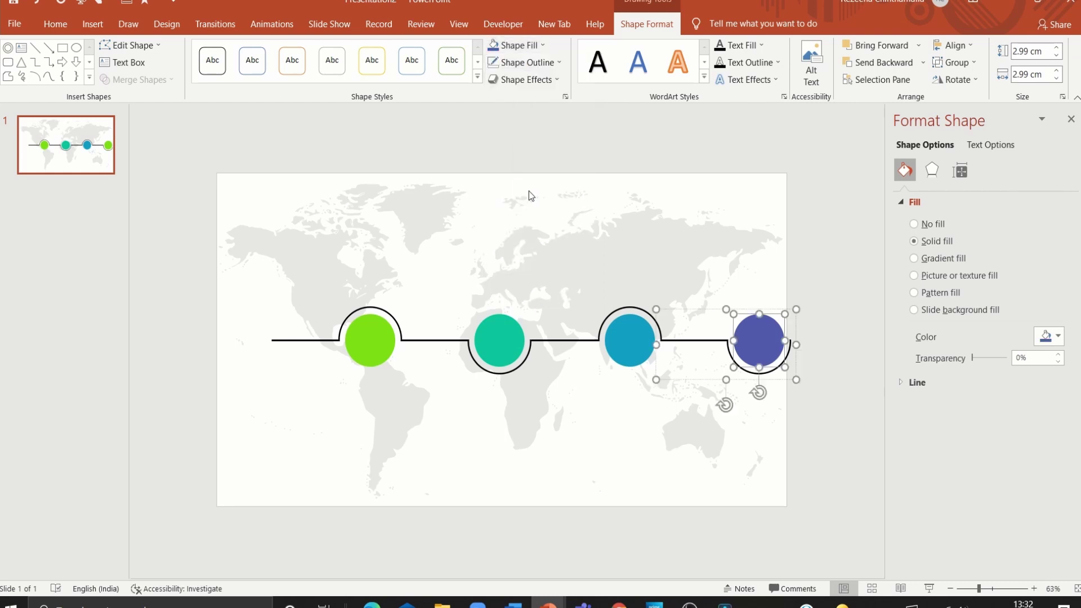
pyautogui.click(703, 271)
pyautogui.moveTo(188, 258)
pyautogui.mouseDown()
pyautogui.moveTo(806, 430)
pyautogui.moveTo(792, 403)
pyautogui.moveTo(704, 382)
pyautogui.mouseUp()
# Step: Copy the connecting line and extend it past the purple circle
pyautogui.click(803, 398)
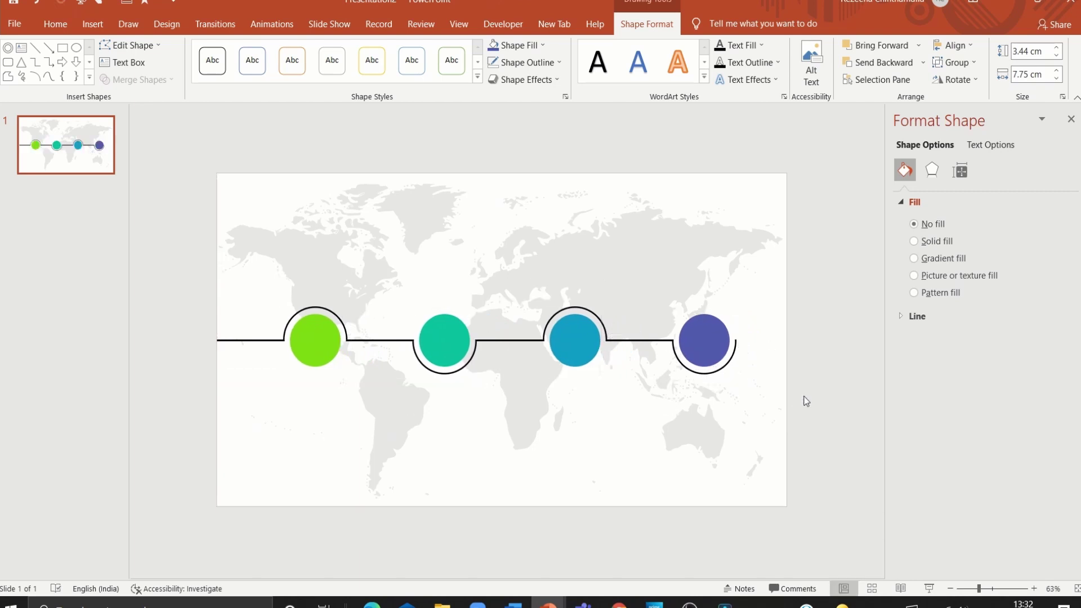
pyautogui.click(656, 342)
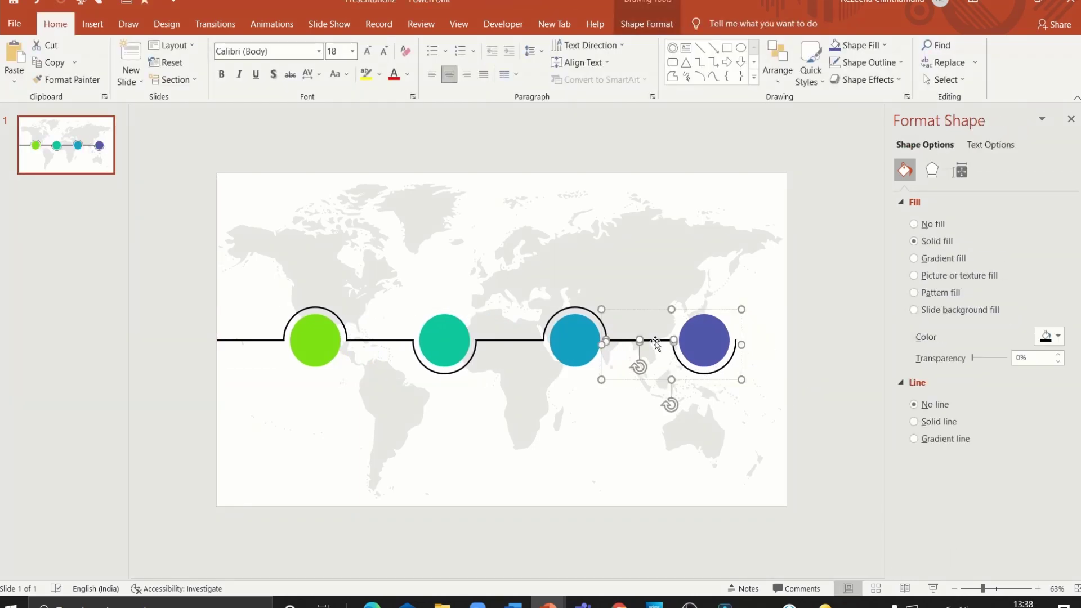
pyautogui.hotkey('ctrl', 'c')
pyautogui.hotkey('ctrl', 'v')
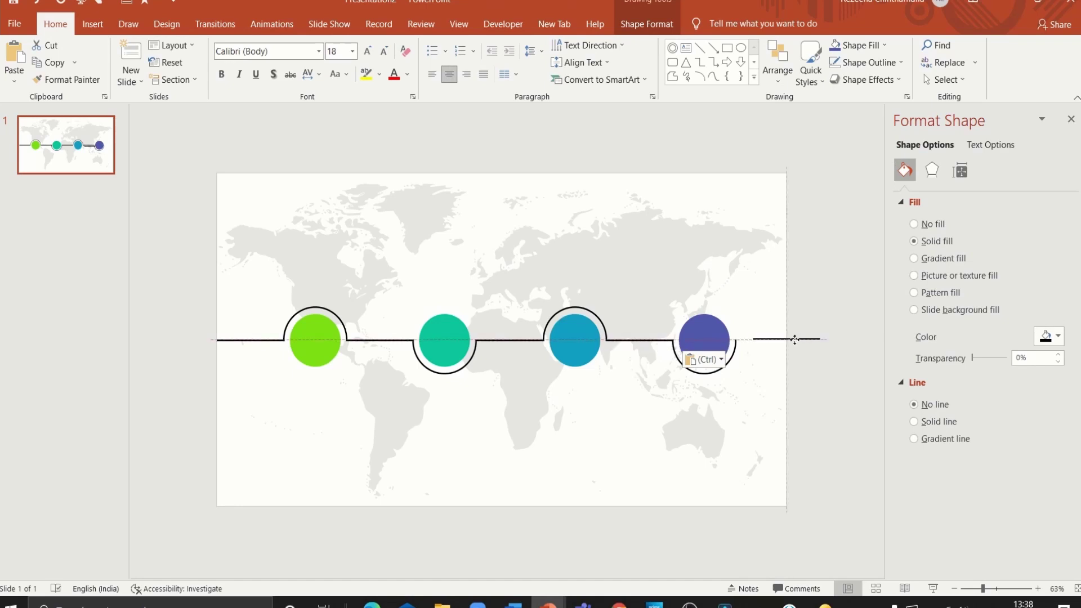
pyautogui.moveTo(647, 340); pyautogui.dragTo(782, 340)
# Step: Nudge the whole timeline slightly to the left
pyautogui.click(818, 366)
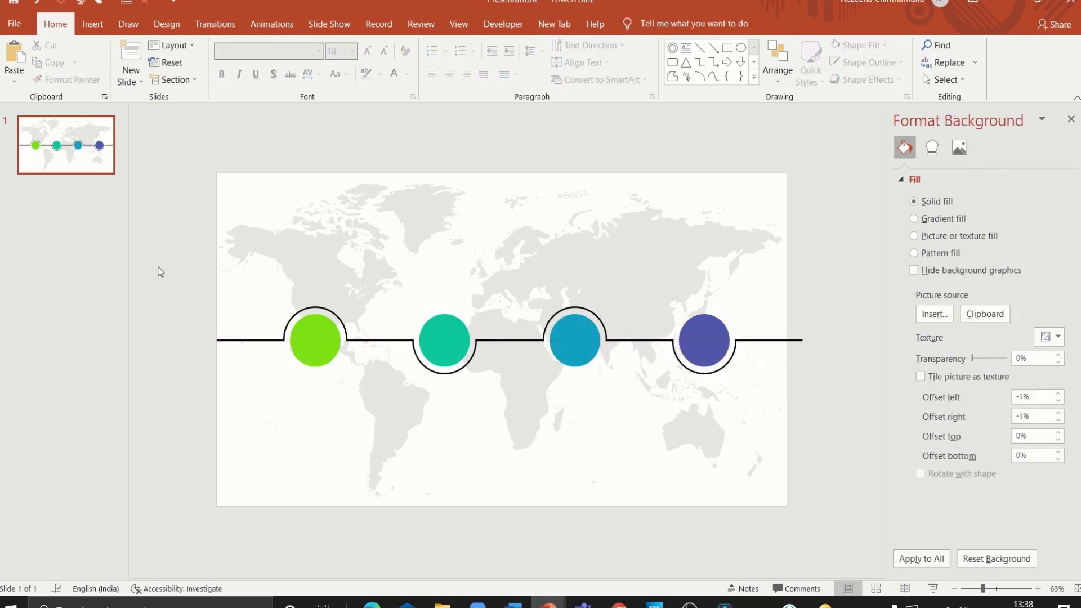
pyautogui.moveTo(158, 265); pyautogui.dragTo(908, 442)
pyautogui.moveTo(718, 378); pyautogui.dragTo(708, 377)
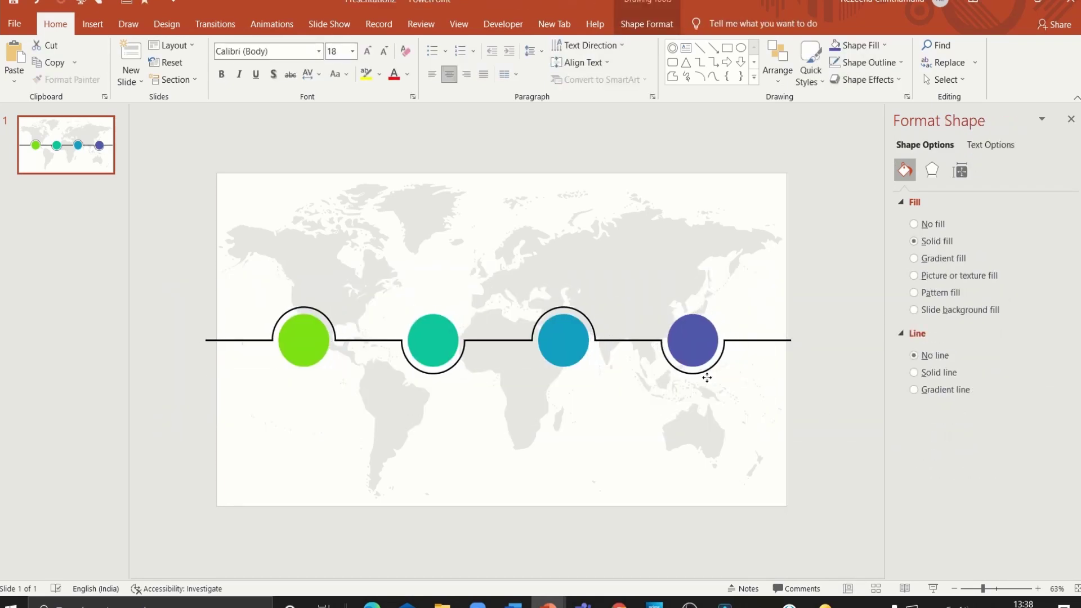
pyautogui.click(704, 388)
# Step: Shorten the right end line to 3.7 cm wide
pyautogui.click(757, 340)
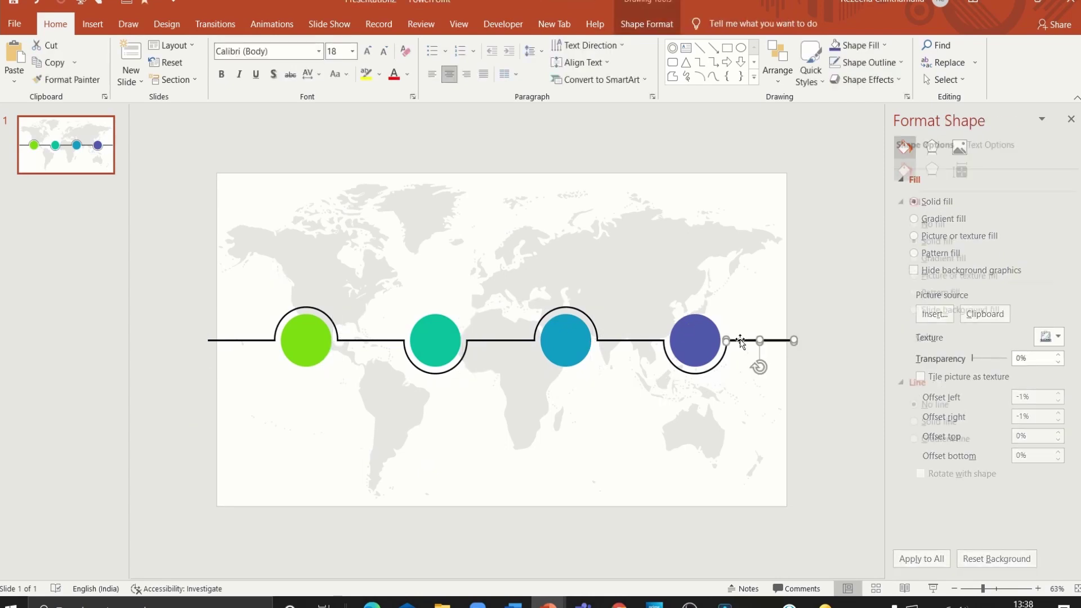
pyautogui.click(641, 23)
pyautogui.click(1056, 77)
pyautogui.click(1056, 78)
pyautogui.click(1057, 78)
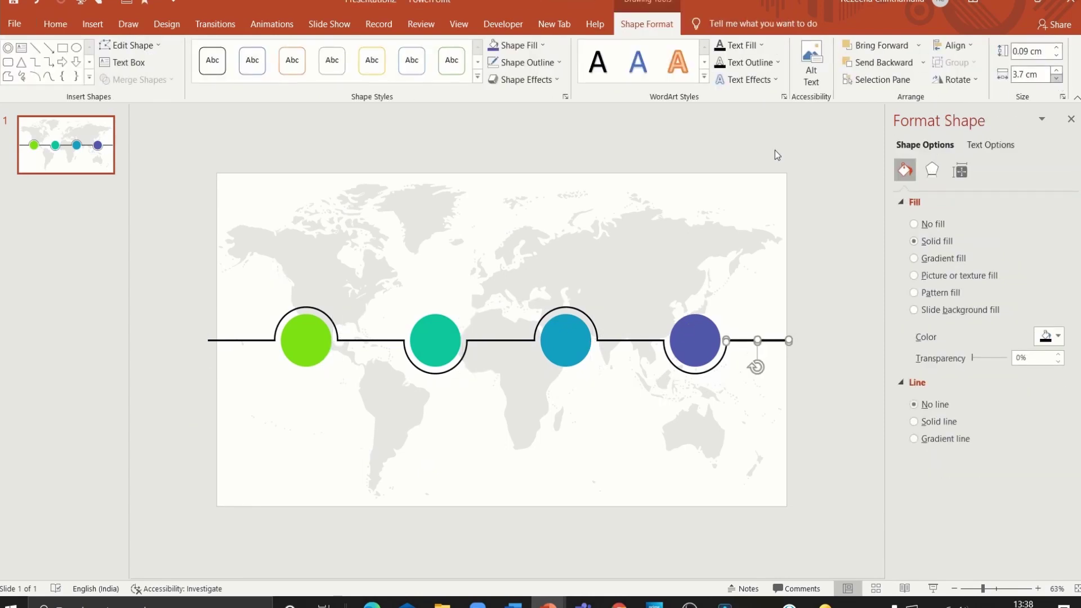
# Step: Narrow the left end line to 3.5 cm and close the formatting pane
pyautogui.click(254, 337)
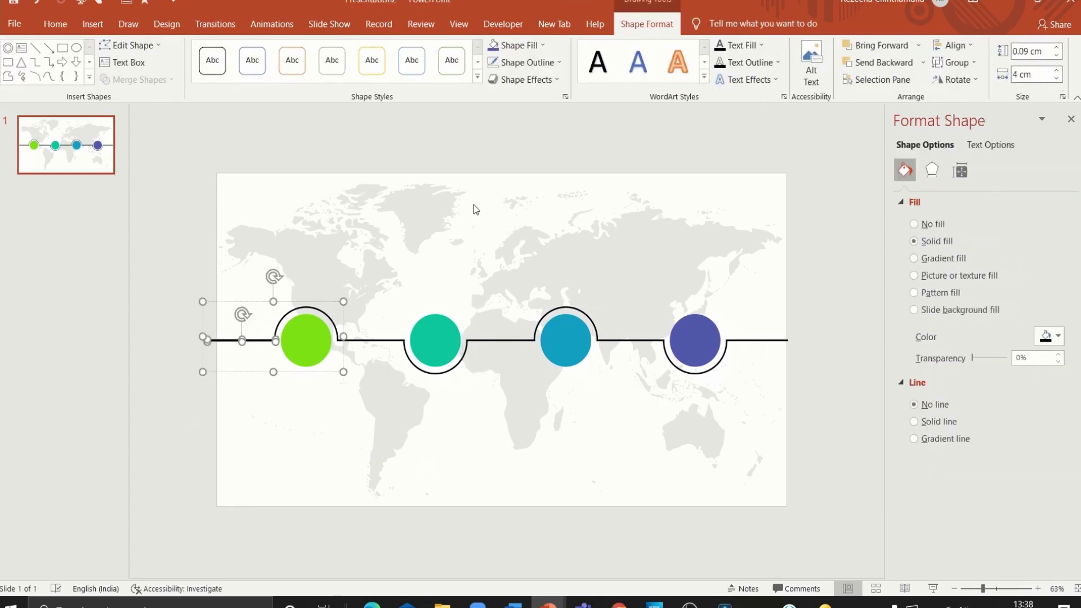
pyautogui.click(1056, 77)
pyautogui.click(1056, 77)
pyautogui.click(1057, 78)
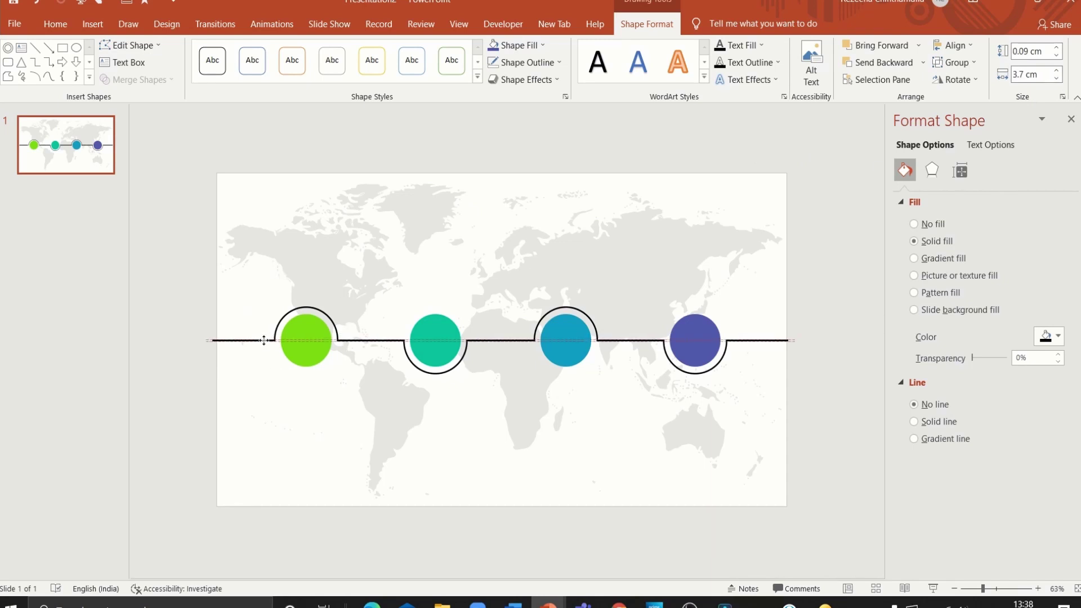
pyautogui.moveTo(259, 342); pyautogui.dragTo(264, 342)
pyautogui.click(1057, 78)
pyautogui.click(1057, 78)
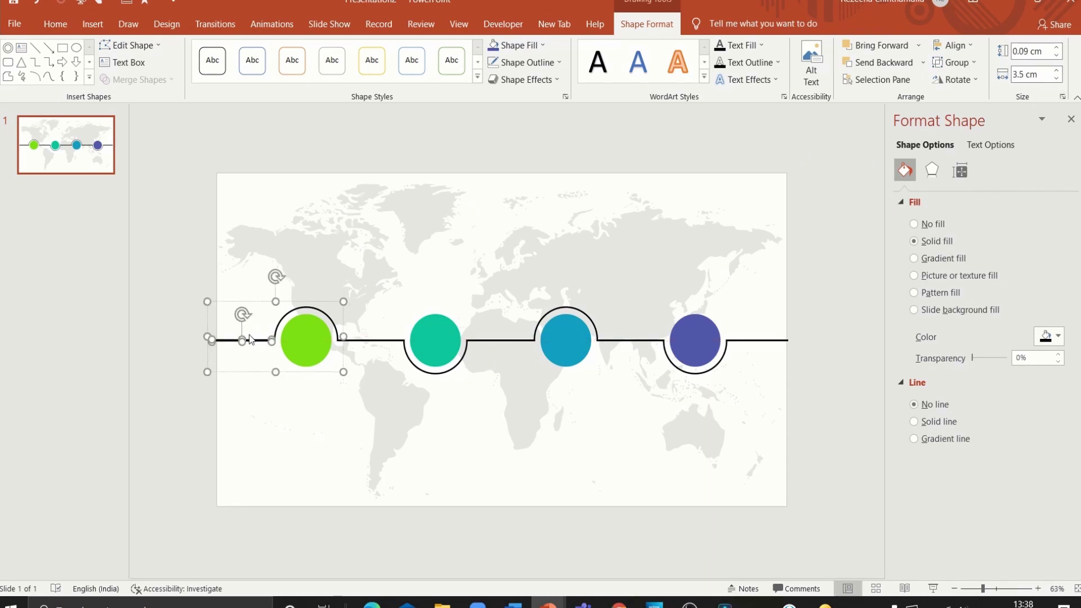
pyautogui.click(187, 310)
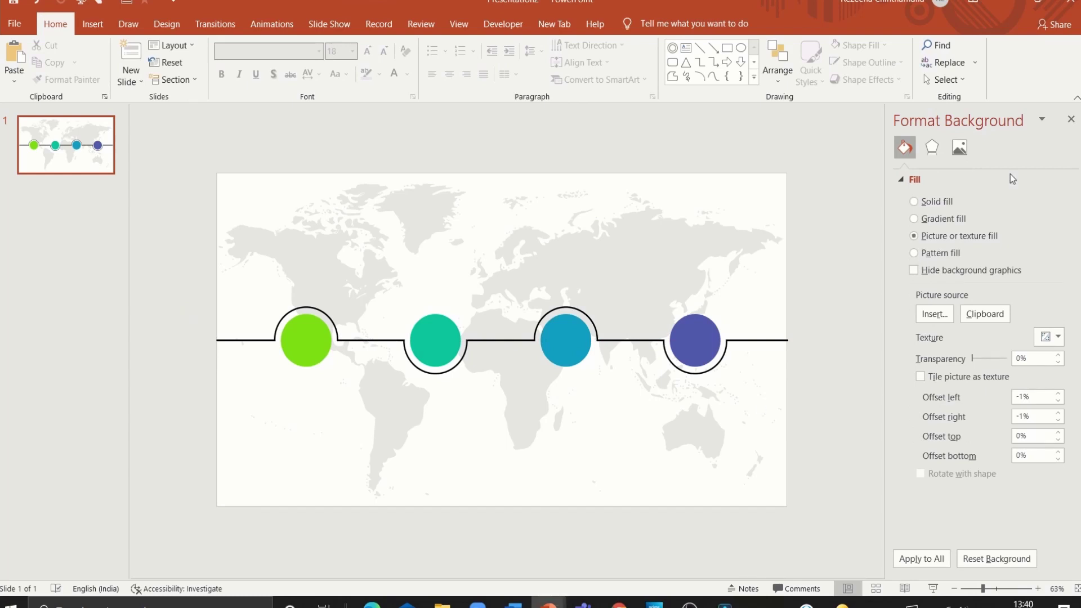
pyautogui.click(1072, 119)
# Step: At 85% zoom, draw a black-filled dot sized 0.3 cm
pyautogui.moveTo(982, 588); pyautogui.dragTo(992, 589)
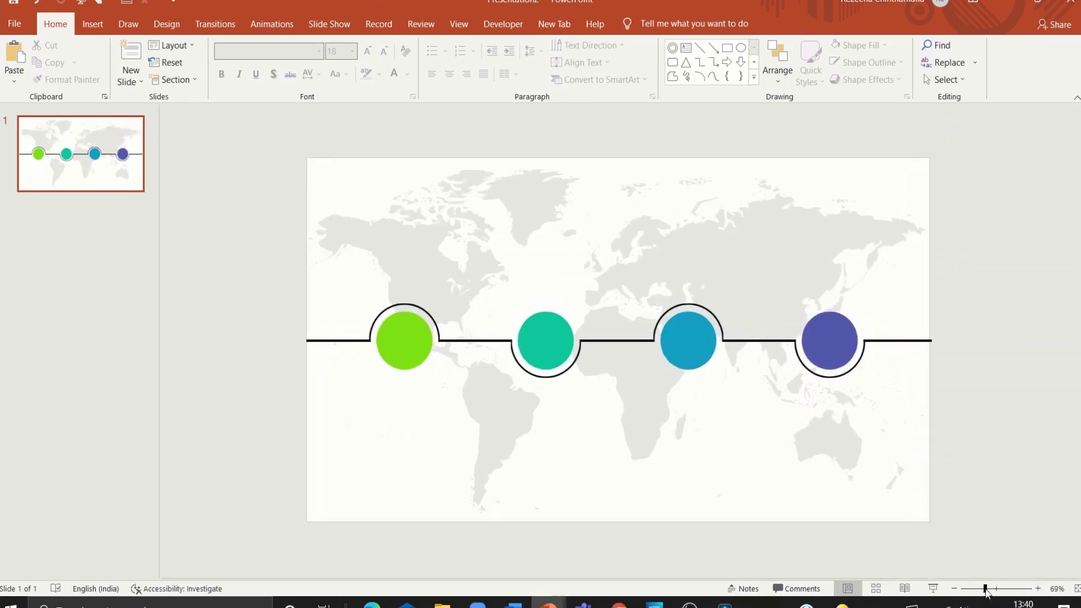
pyautogui.click(741, 47)
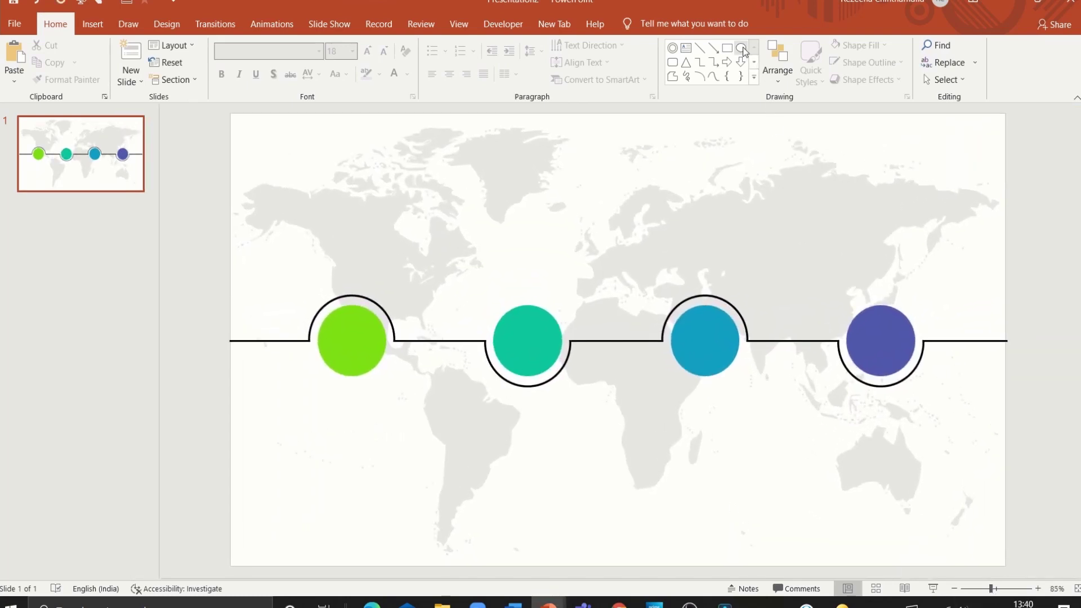
pyautogui.moveTo(423, 273); pyautogui.dragTo(427, 276)
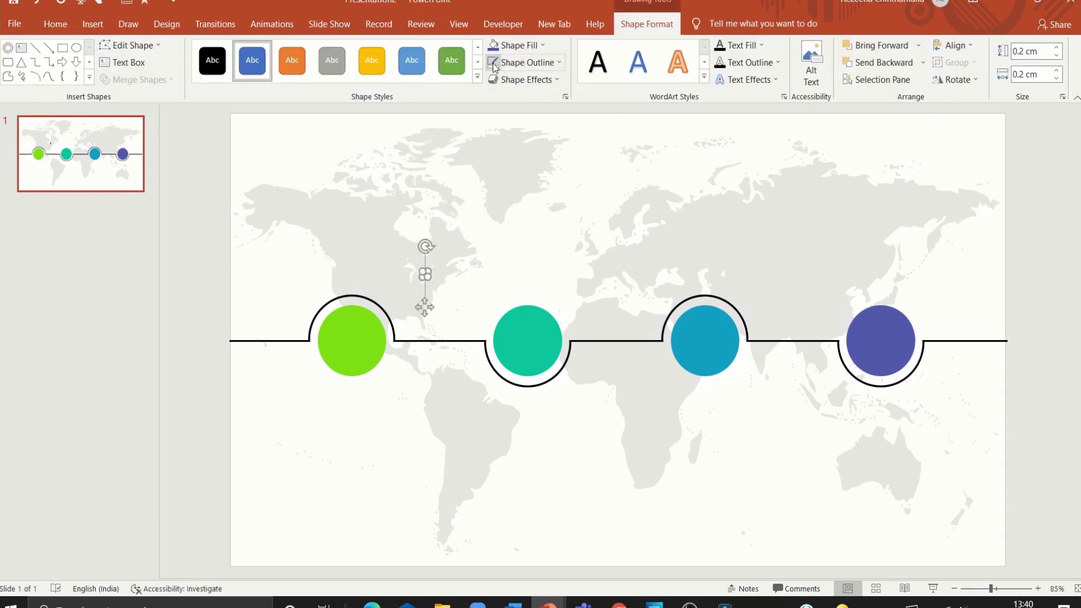
pyautogui.click(528, 47)
pyautogui.click(504, 76)
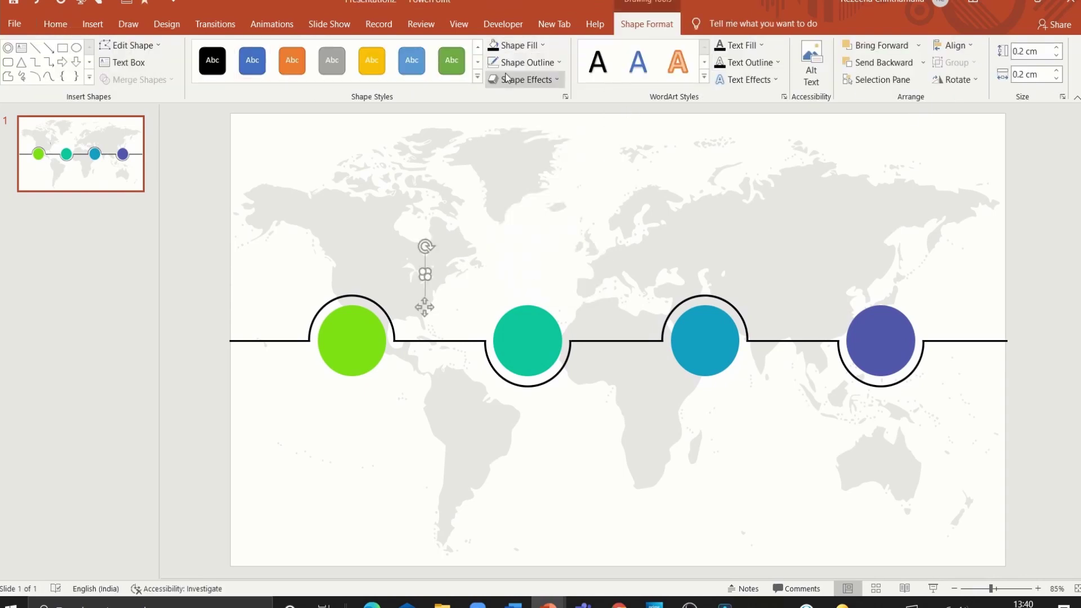
pyautogui.click(1057, 47)
pyautogui.click(1057, 71)
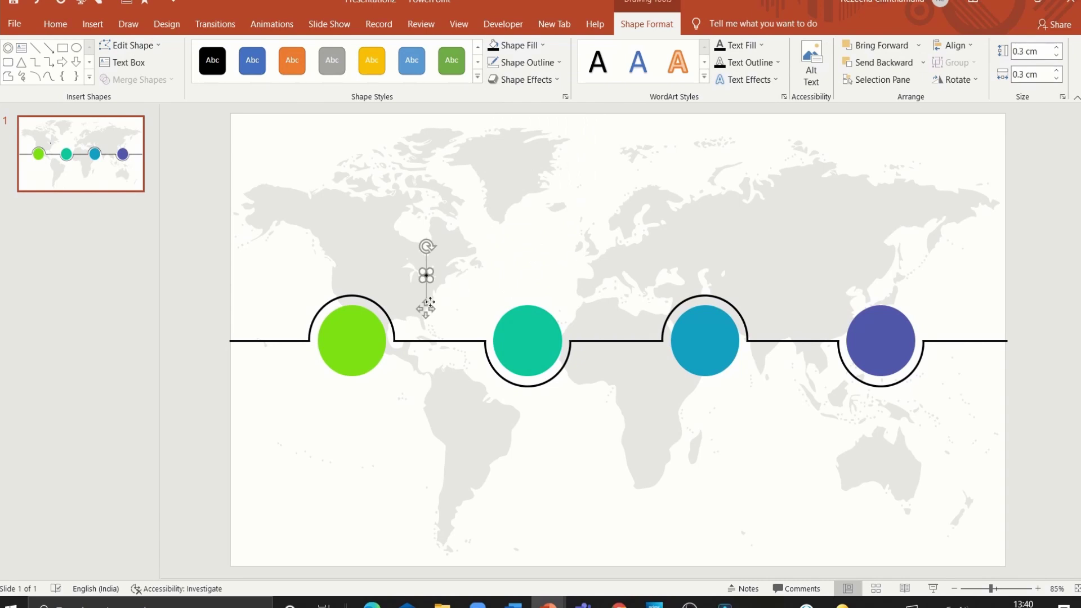
# Step: Place copies of the dot on the tips of the arcs, from green to purple
pyautogui.moveTo(429, 304)
pyautogui.mouseDown()
pyautogui.moveTo(355, 323)
pyautogui.moveTo(690, 500)
pyautogui.moveTo(708, 335)
pyautogui.mouseUp()
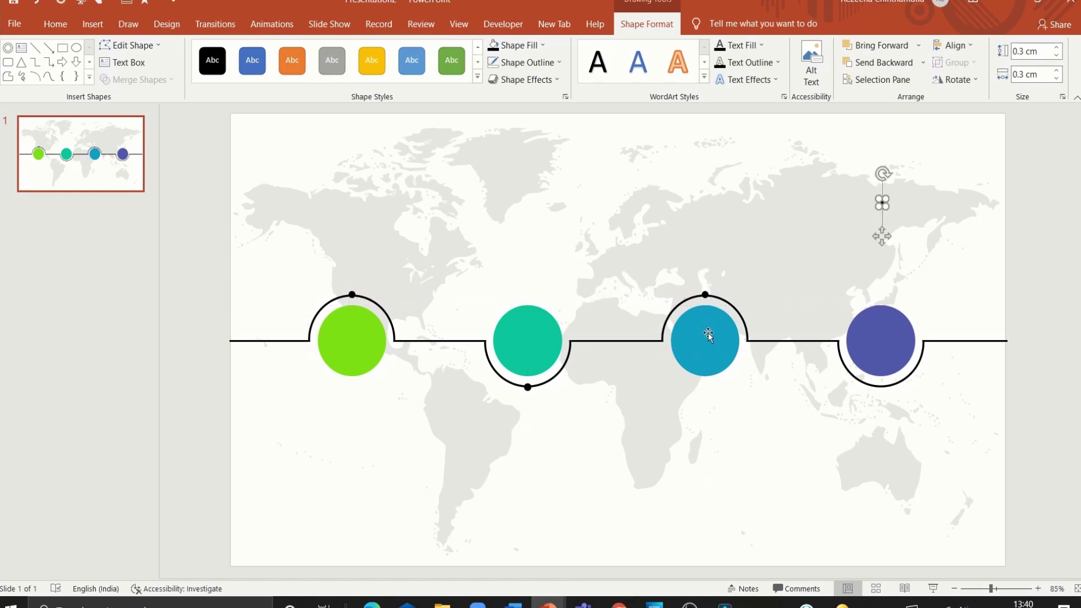
pyautogui.moveTo(882, 241); pyautogui.dragTo(886, 423)
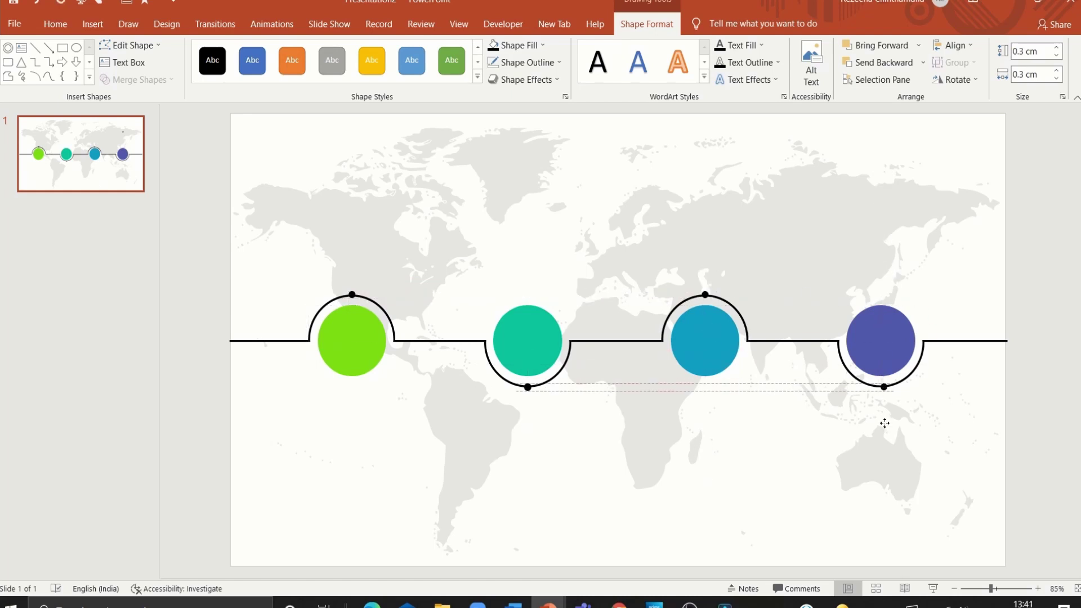
pyautogui.click(889, 462)
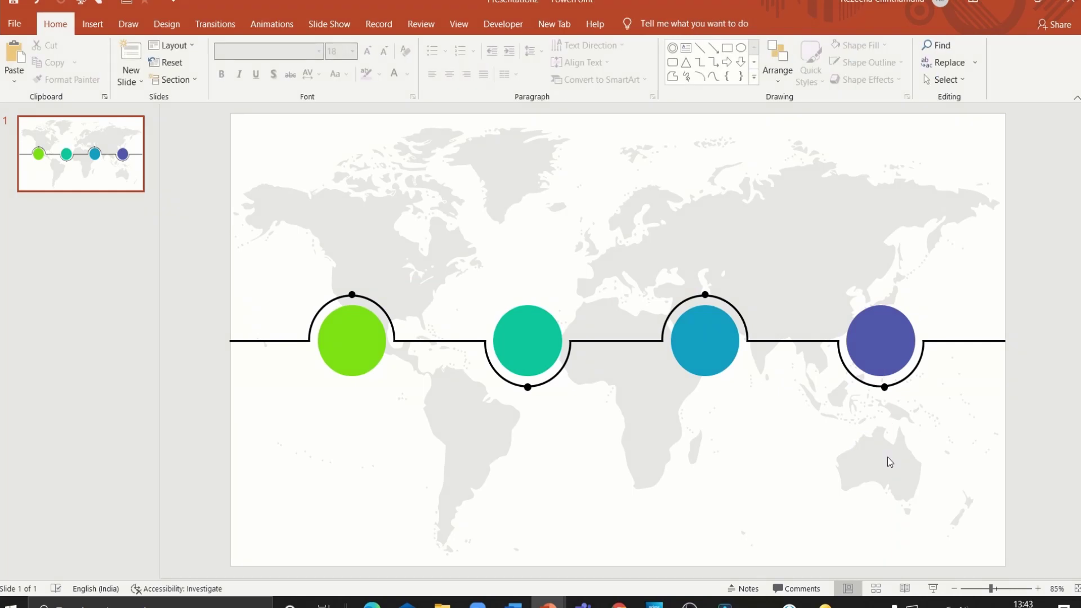
# Step: Draw a small green circle with no outline below the green marker
pyautogui.click(673, 48)
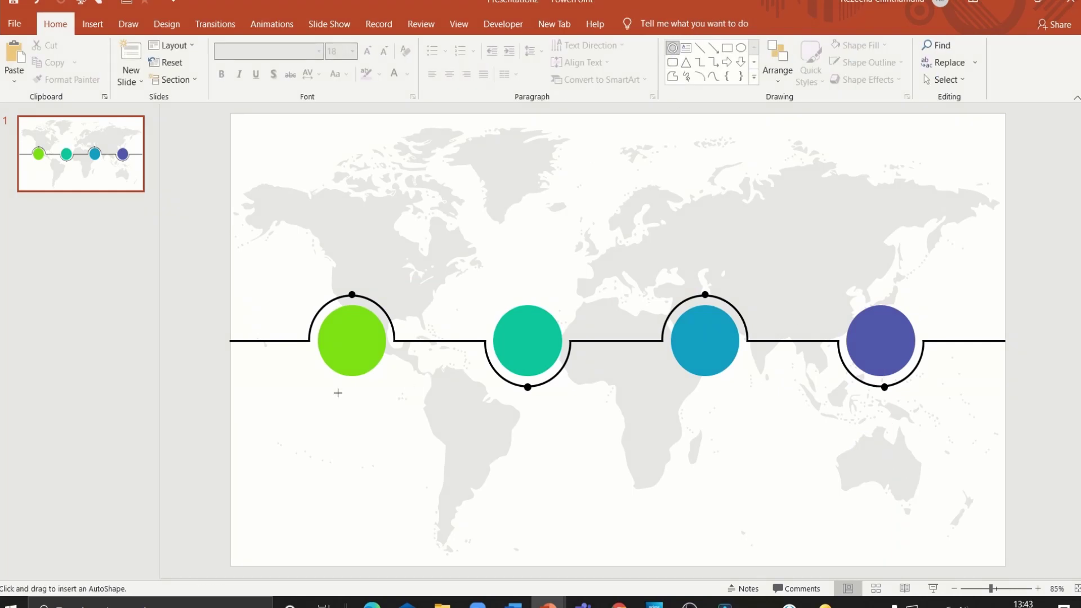
pyautogui.moveTo(346, 399); pyautogui.dragTo(346, 402)
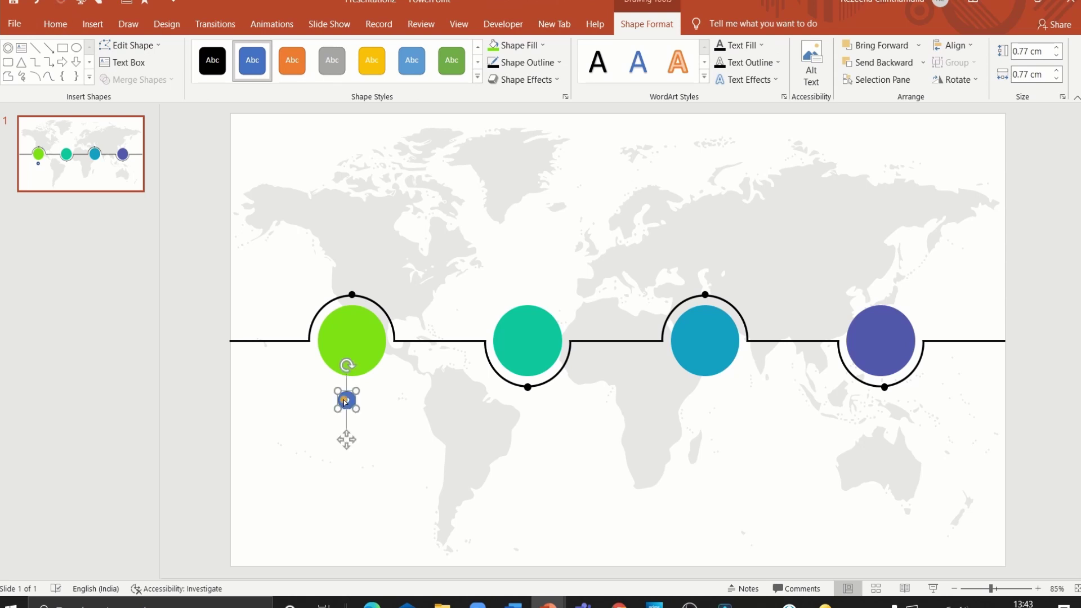
pyautogui.click(527, 63)
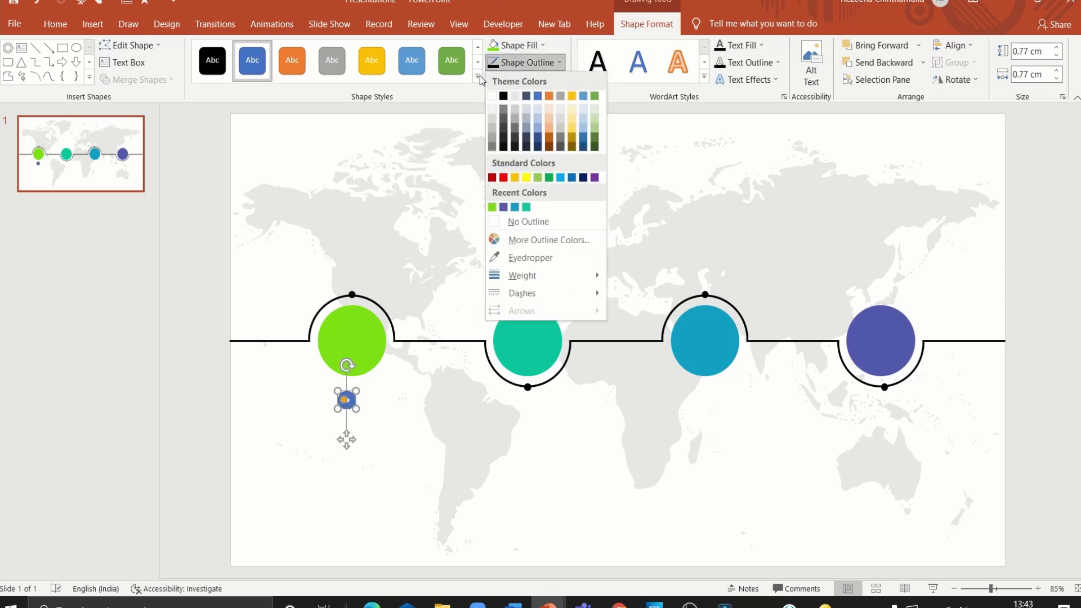
pyautogui.click(502, 225)
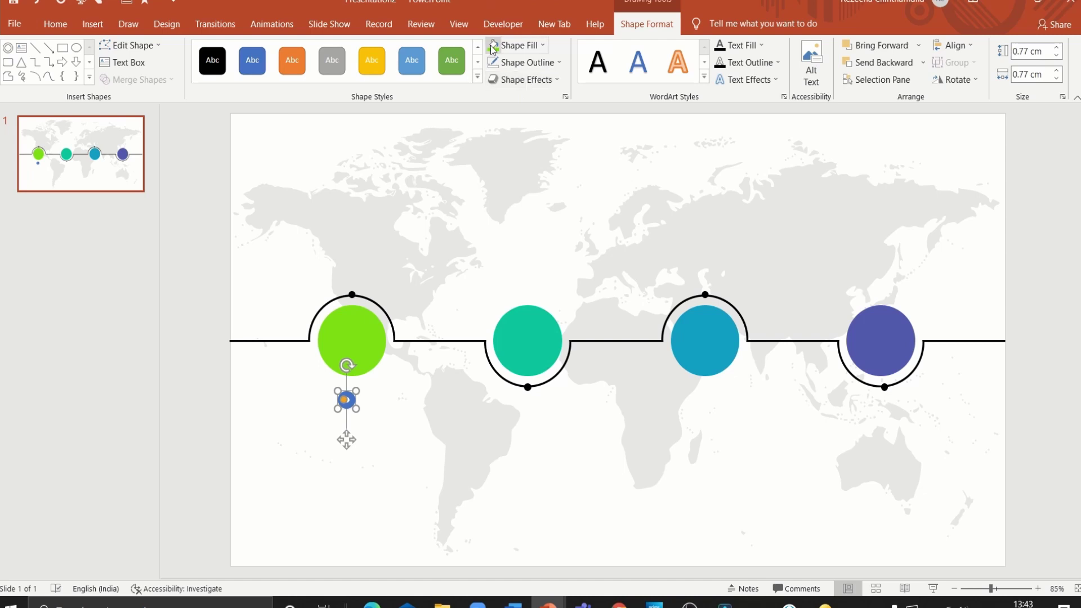
pyautogui.moveTo(346, 440); pyautogui.dragTo(352, 437)
# Step: Draw a vertical line down from it, styled 1½ pt, dotted and black
pyautogui.click(35, 53)
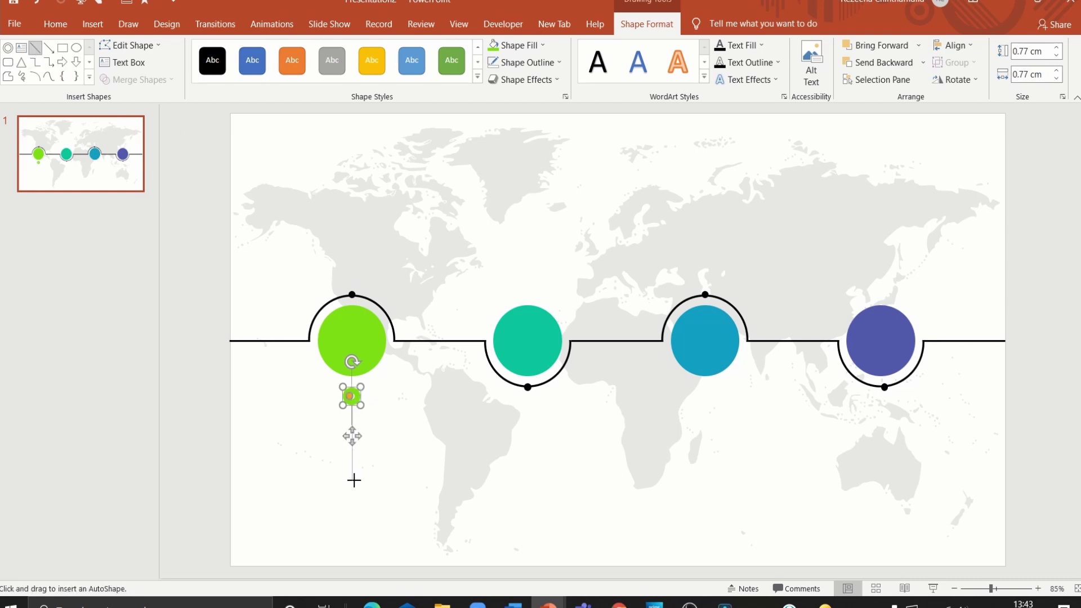
pyautogui.moveTo(354, 480); pyautogui.dragTo(353, 478)
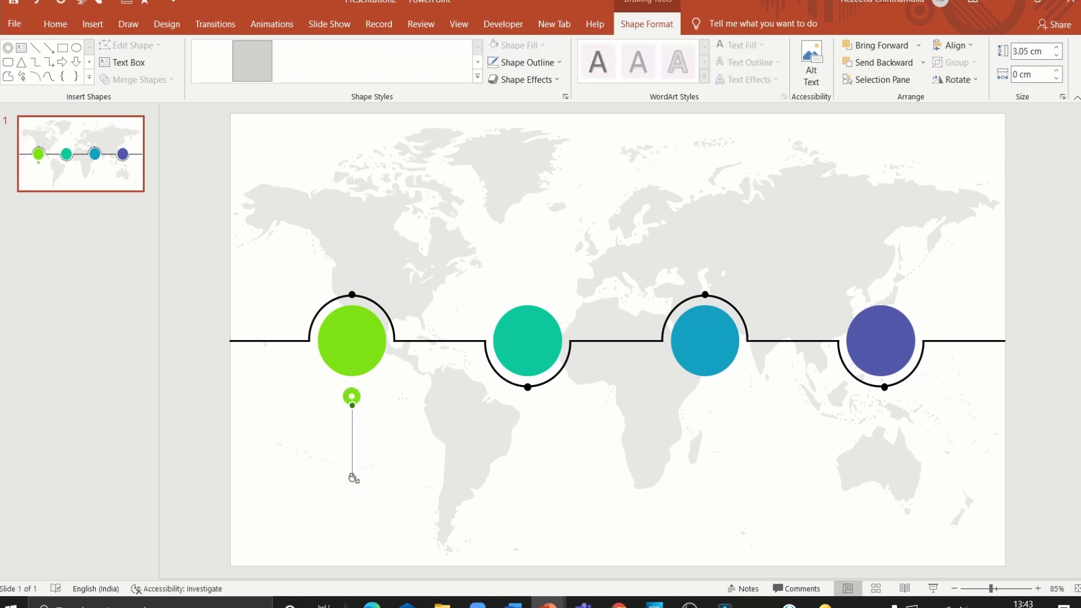
pyautogui.click(523, 64)
pyautogui.moveTo(522, 276)
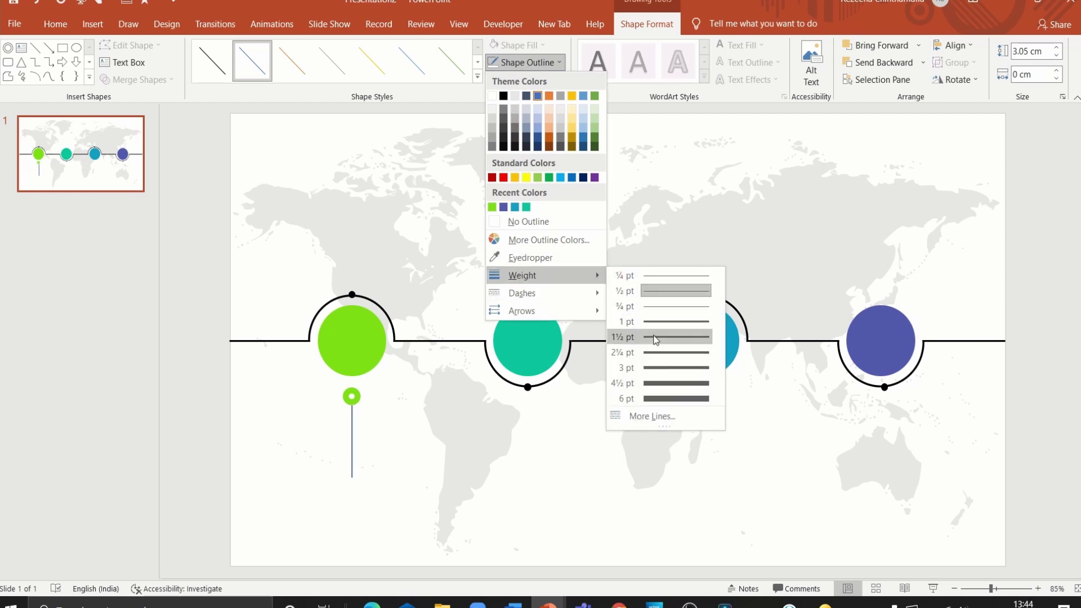
pyautogui.click(655, 338)
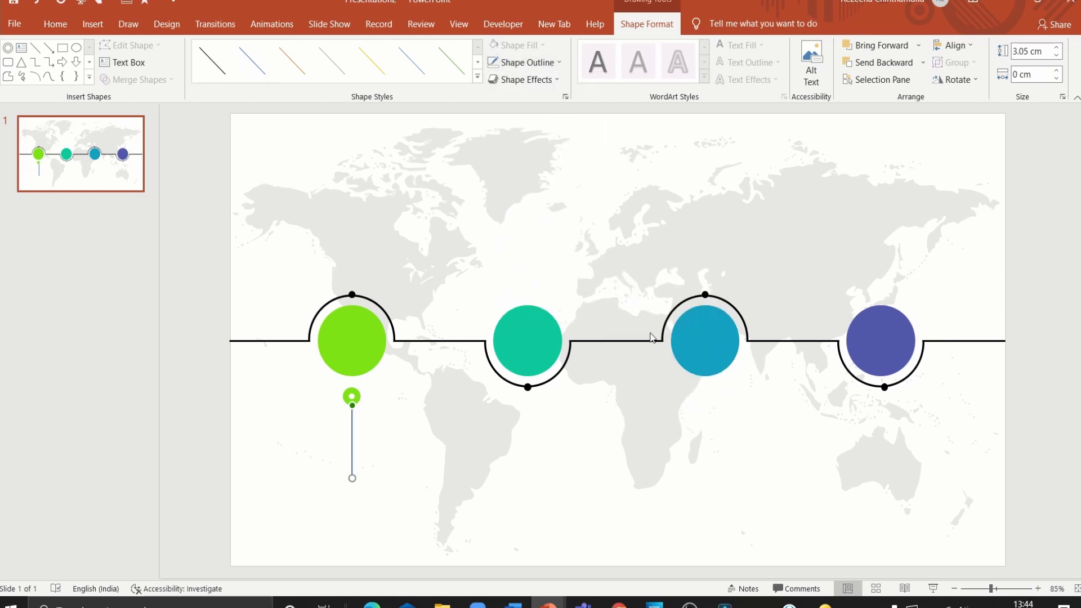
pyautogui.click(532, 64)
pyautogui.moveTo(541, 292)
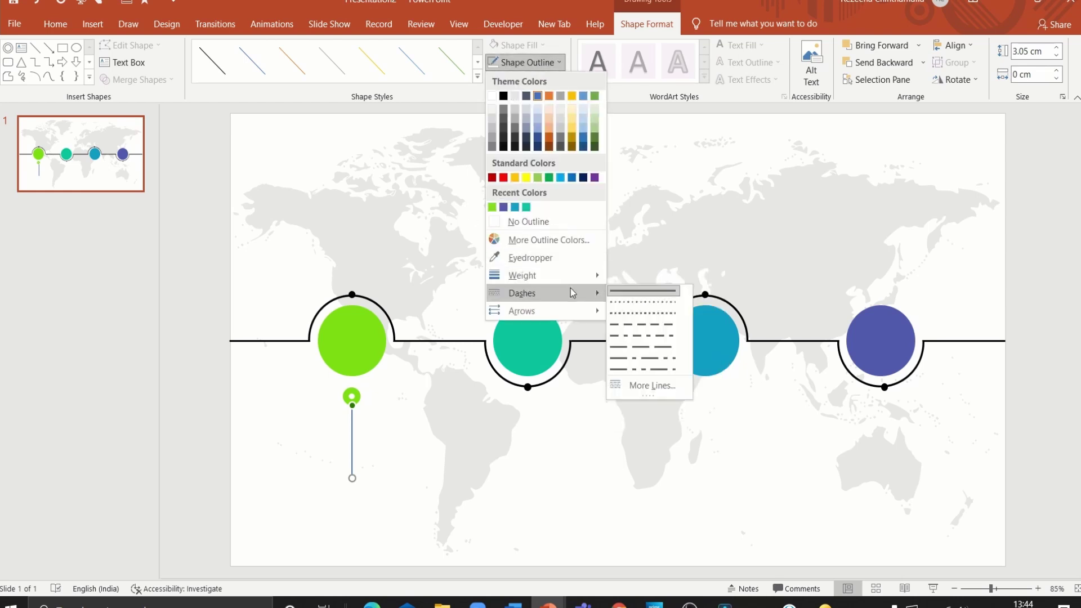
pyautogui.click(634, 319)
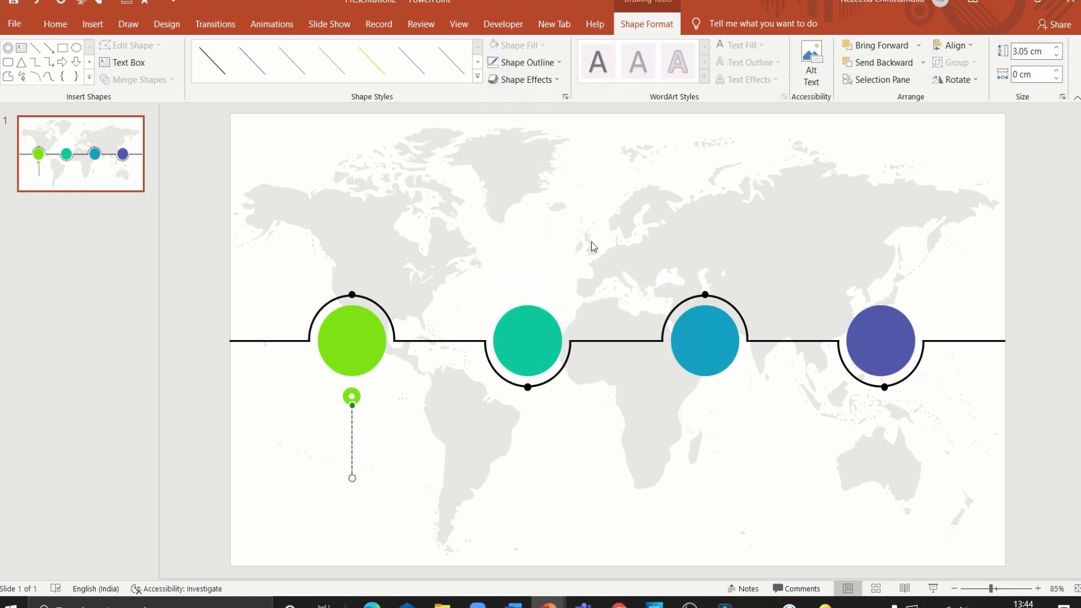
pyautogui.click(532, 63)
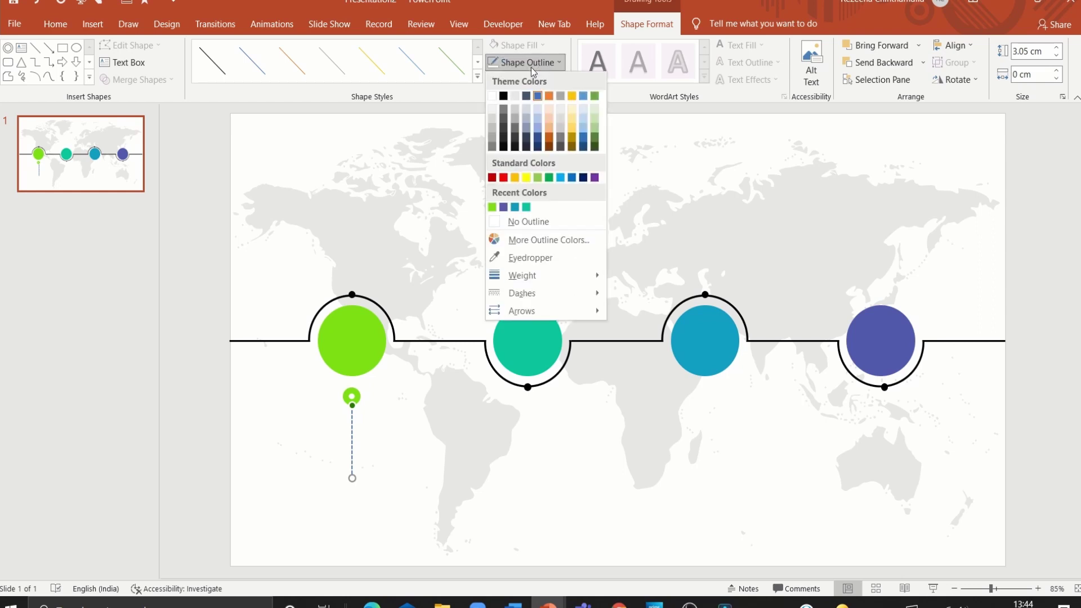
pyautogui.click(504, 95)
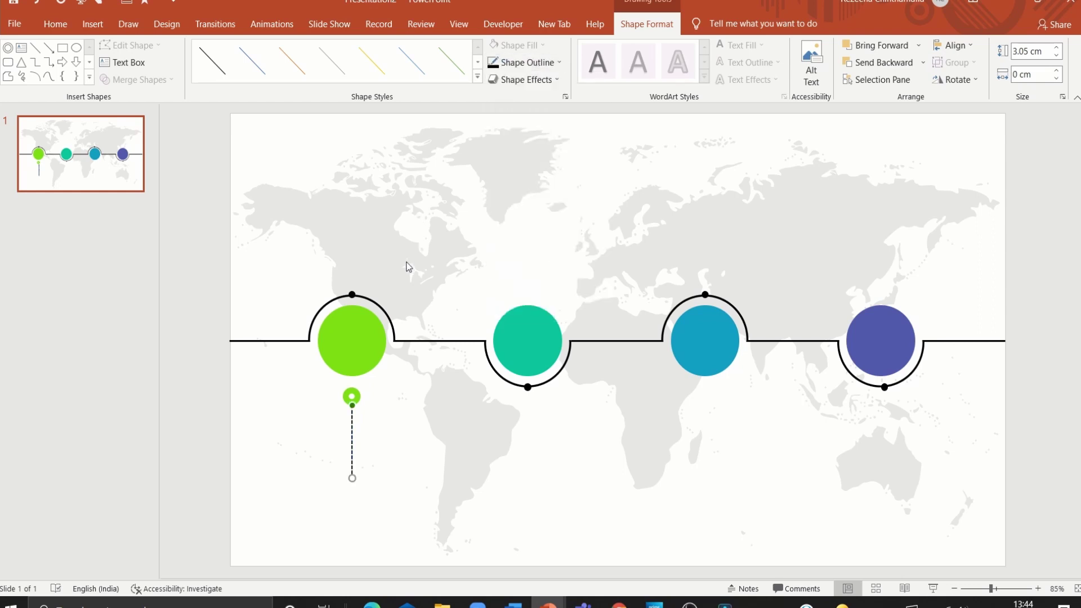
# Step: Add a black dot to the dotted line's end and group circle, line and dot into one pin
pyautogui.moveTo(528, 389)
pyautogui.mouseDown()
pyautogui.moveTo(537, 432)
pyautogui.moveTo(353, 516)
pyautogui.mouseUp()
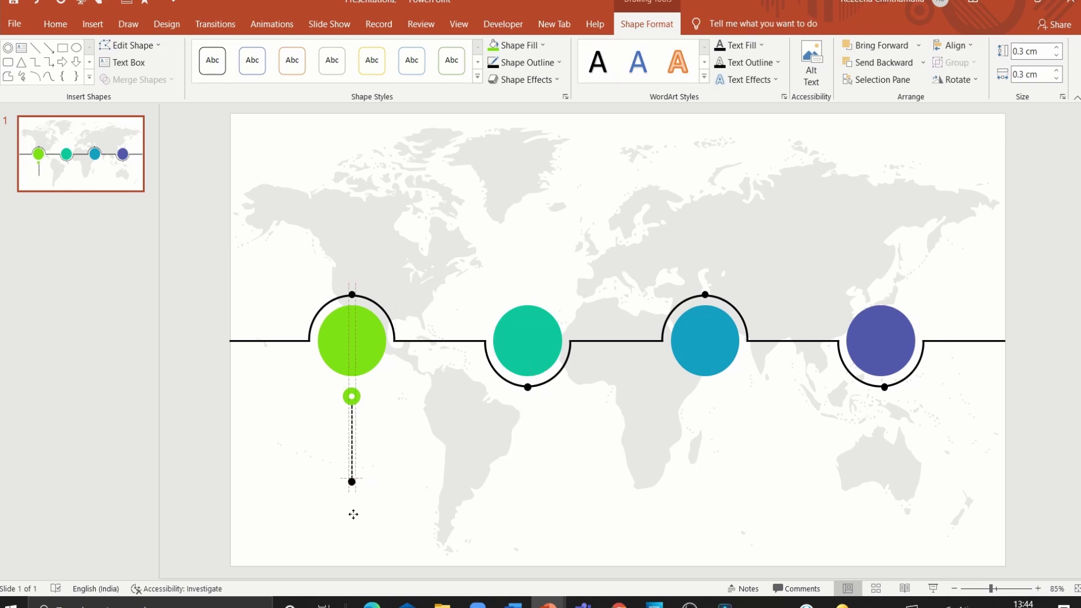
pyautogui.moveTo(383, 518); pyautogui.dragTo(300, 370)
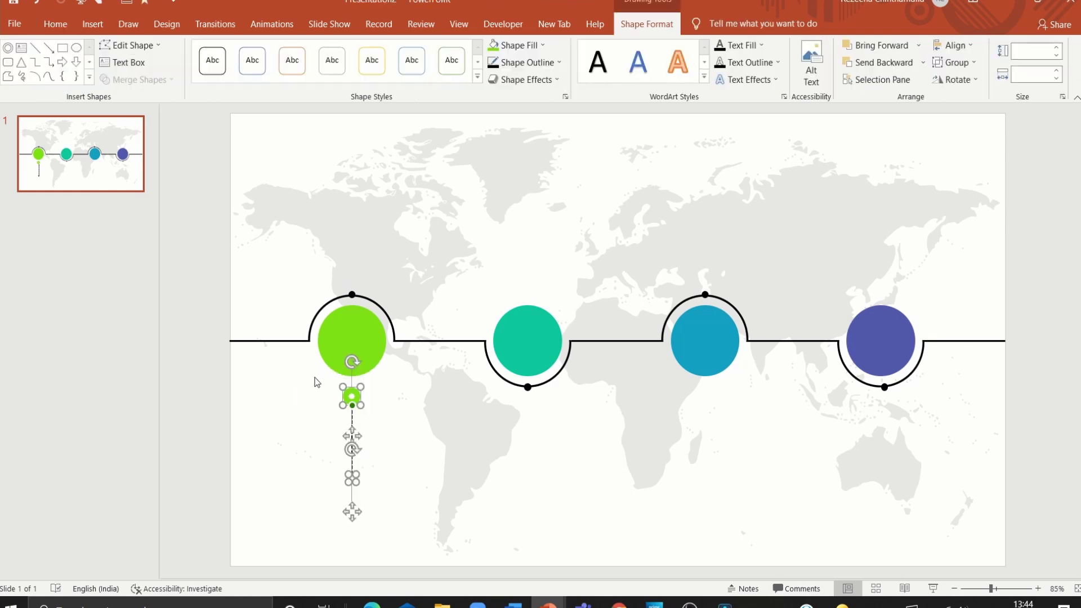
pyautogui.rightClick(353, 396)
pyautogui.moveTo(390, 237)
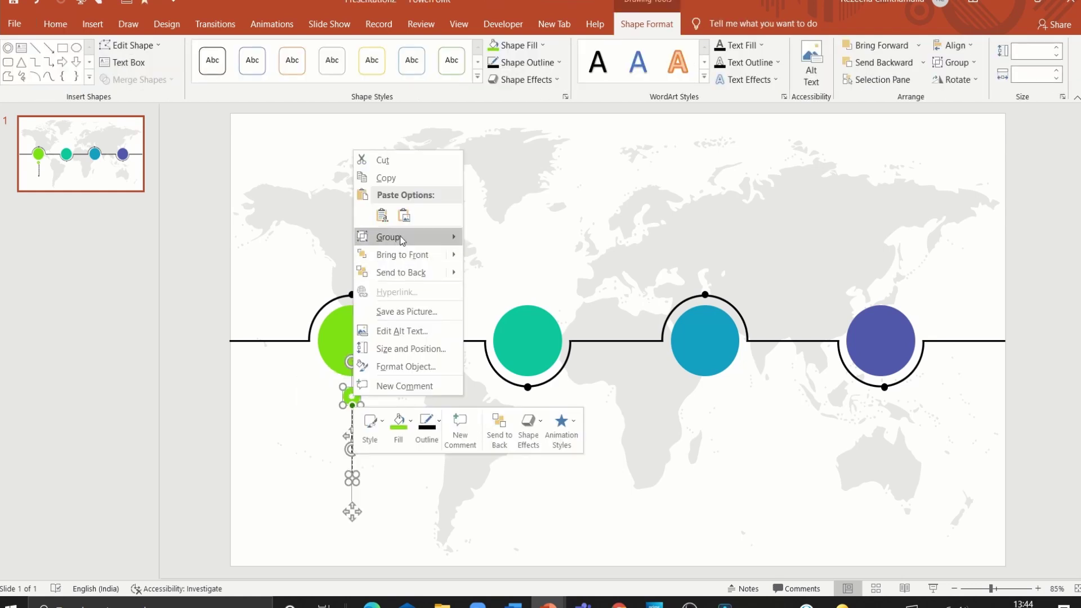
pyautogui.click(471, 238)
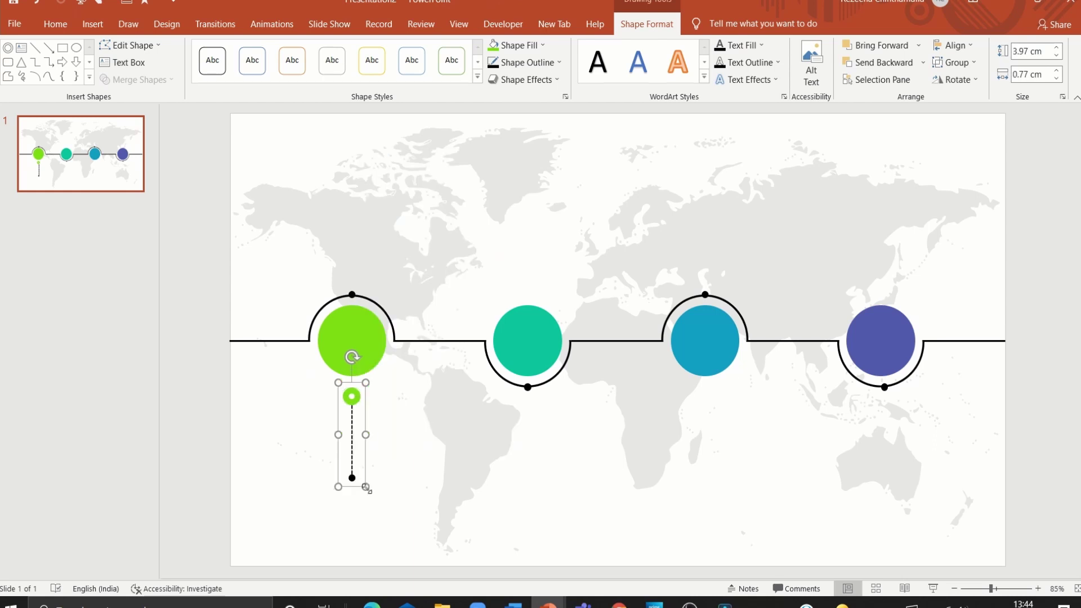
# Step: Copy the pin under the blue circle, align it, and fill its dot blue
pyautogui.moveTo(367, 489); pyautogui.dragTo(703, 500)
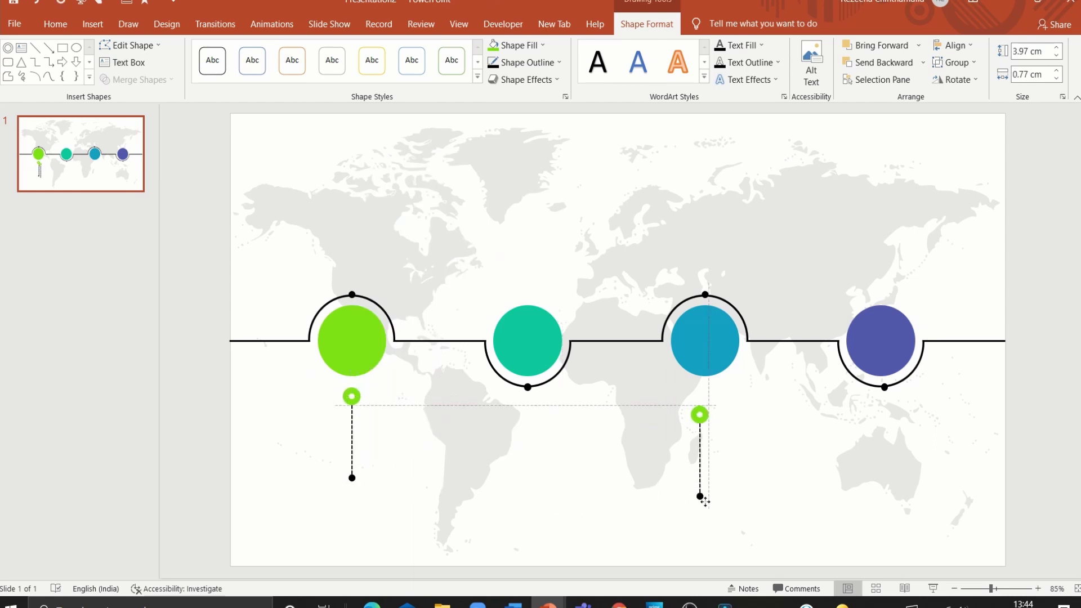
pyautogui.moveTo(705, 500); pyautogui.dragTo(708, 479)
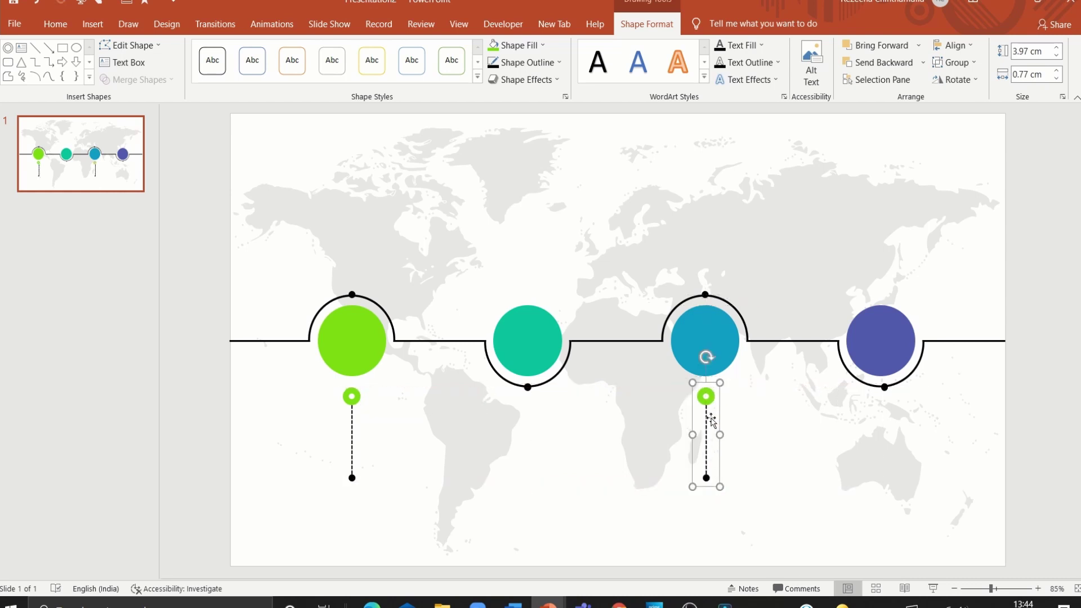
pyautogui.click(708, 397)
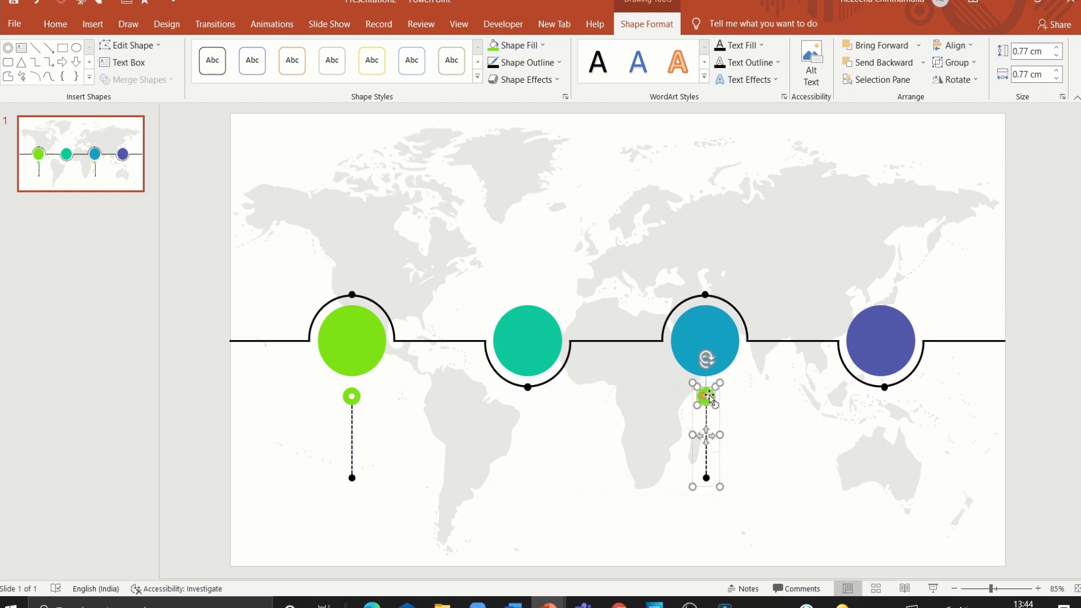
pyautogui.click(516, 46)
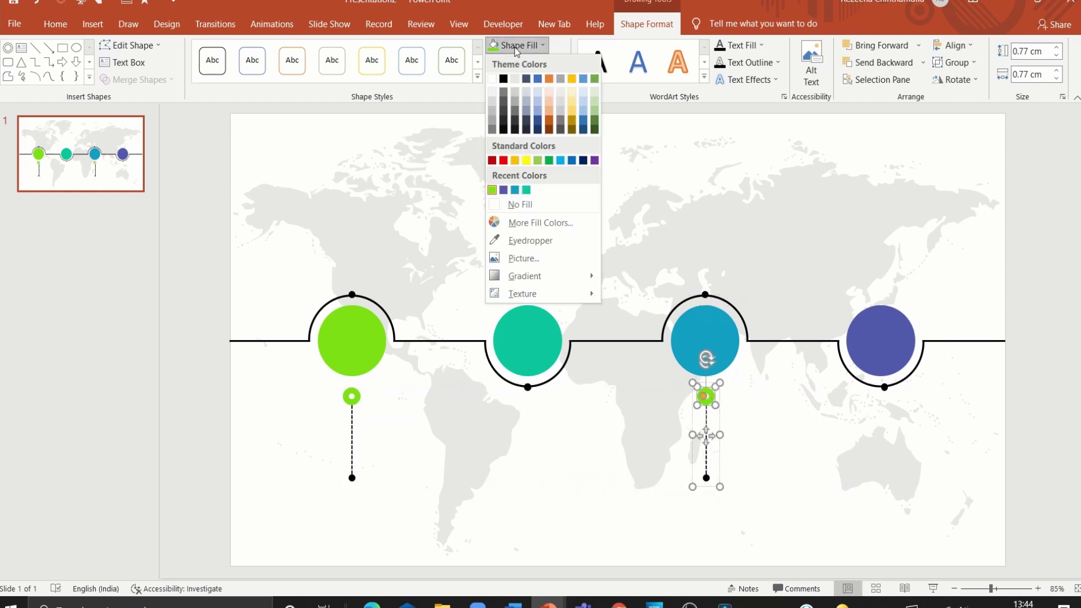
pyautogui.click(515, 190)
# Step: Duplicate the green and blue pins with Ctrl+D and move the copies above the timeline
pyautogui.moveTo(802, 538); pyautogui.dragTo(265, 367)
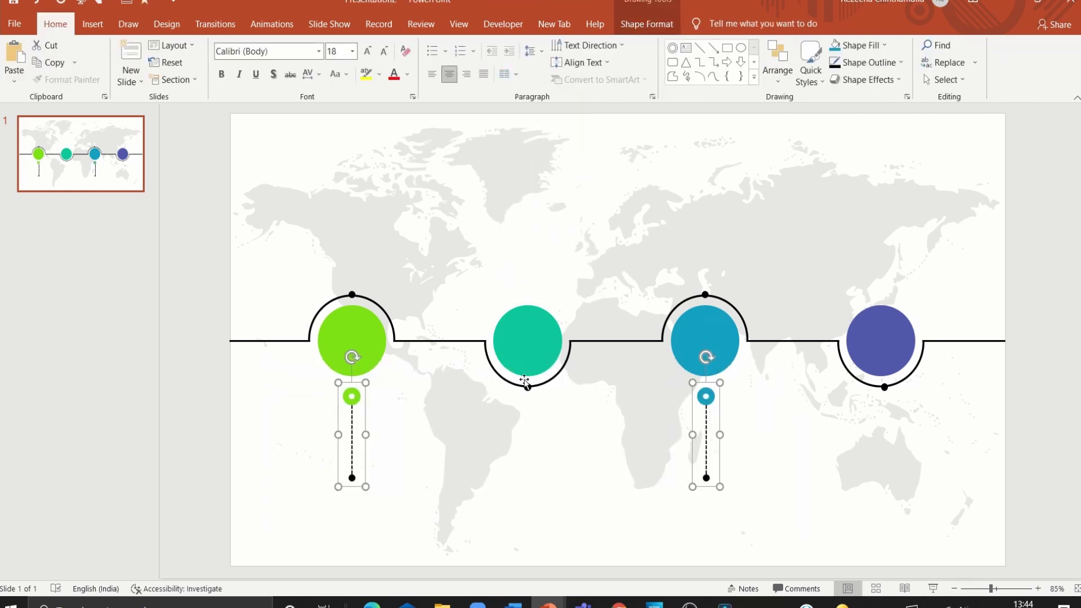
pyautogui.hotkey('ctrl', 'd')
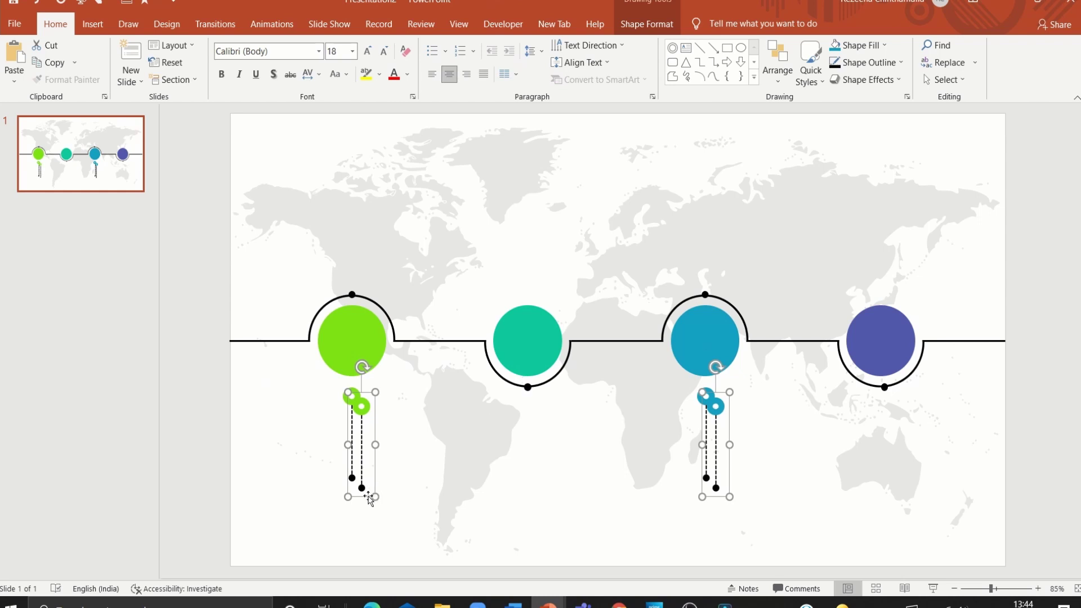
pyautogui.moveTo(373, 488); pyautogui.dragTo(417, 293)
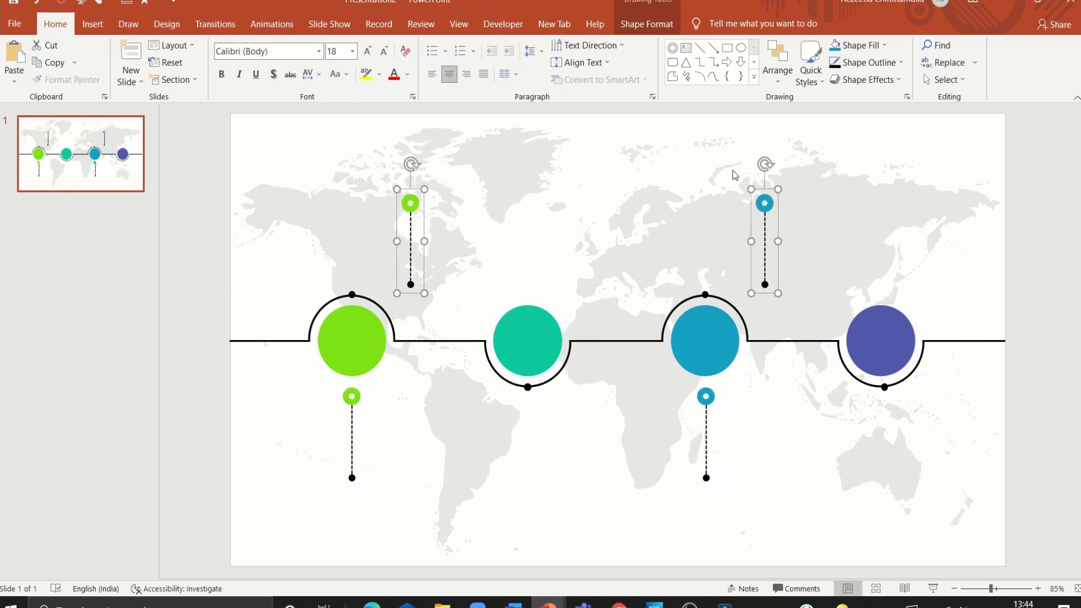
# Step: Flip the copied pins vertically and position them over the teal and purple circles
pyautogui.click(642, 24)
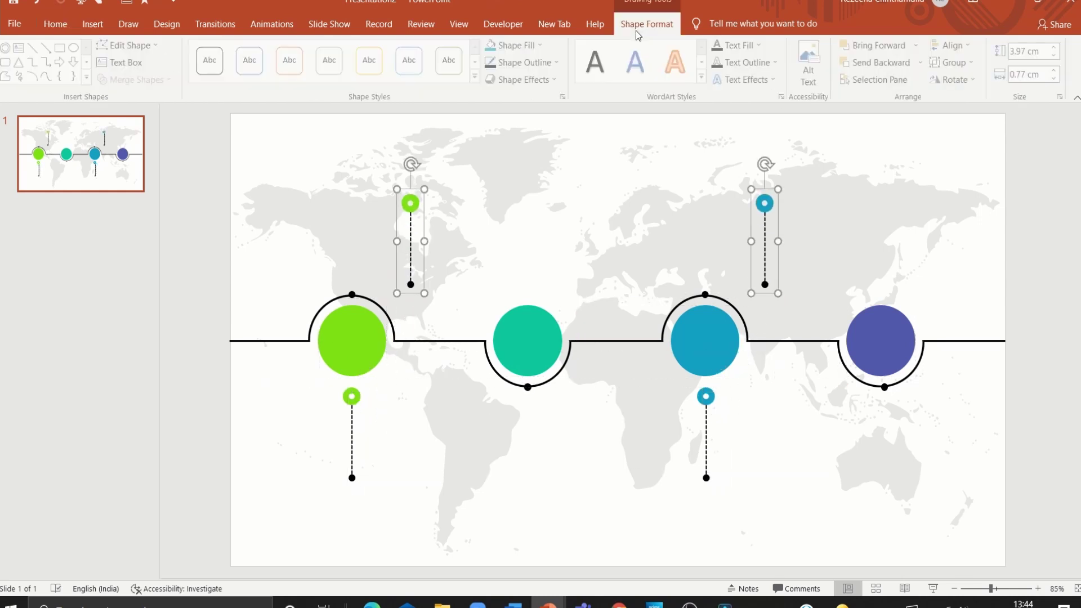
pyautogui.click(955, 80)
pyautogui.click(954, 133)
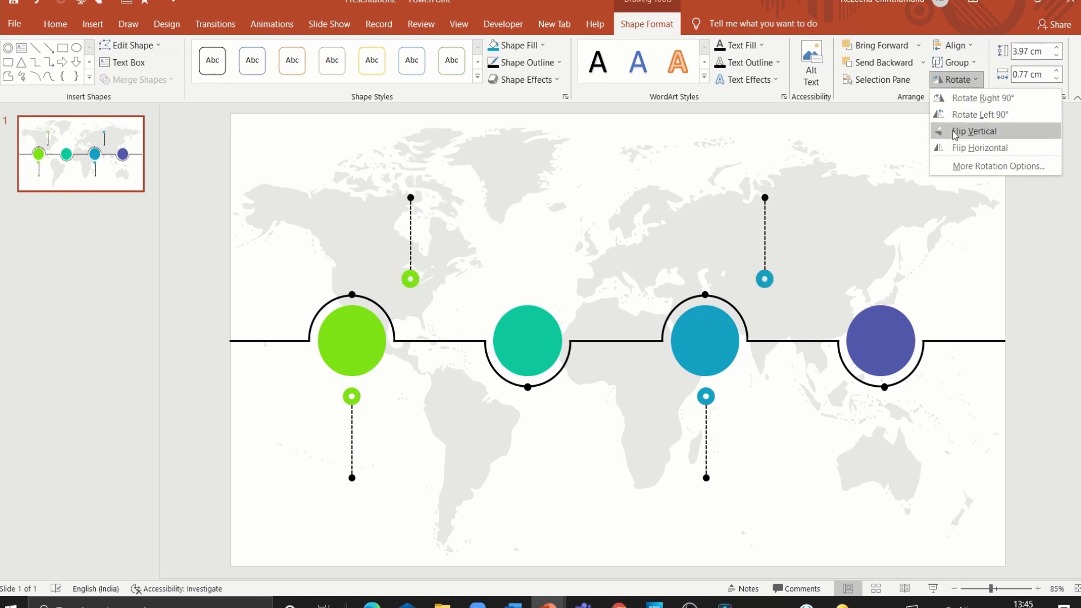
pyautogui.click(954, 133)
pyautogui.moveTo(421, 218); pyautogui.dragTo(537, 227)
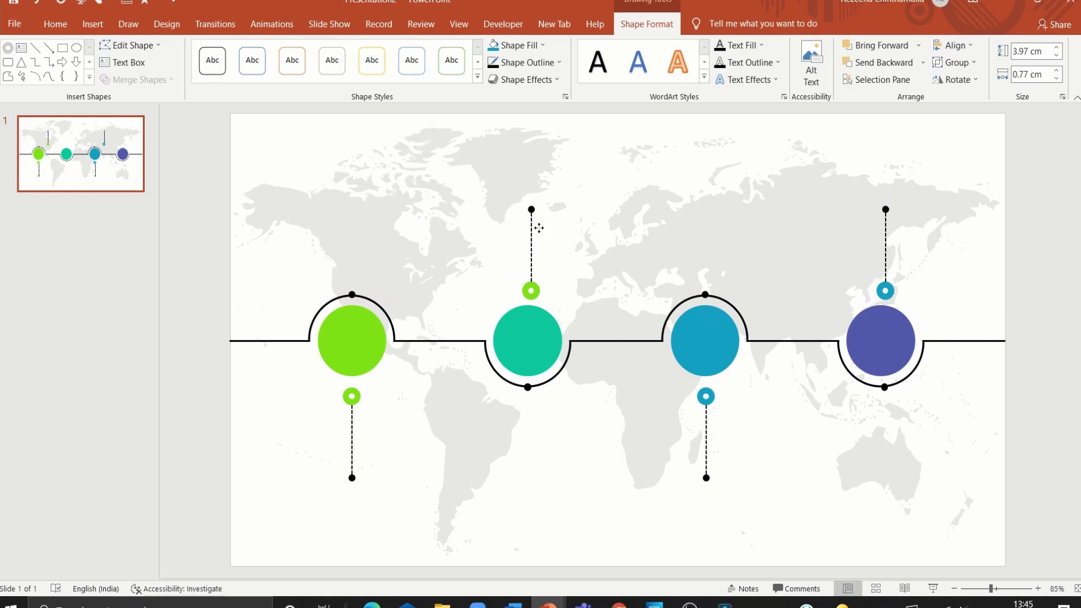
pyautogui.moveTo(537, 227); pyautogui.dragTo(539, 226)
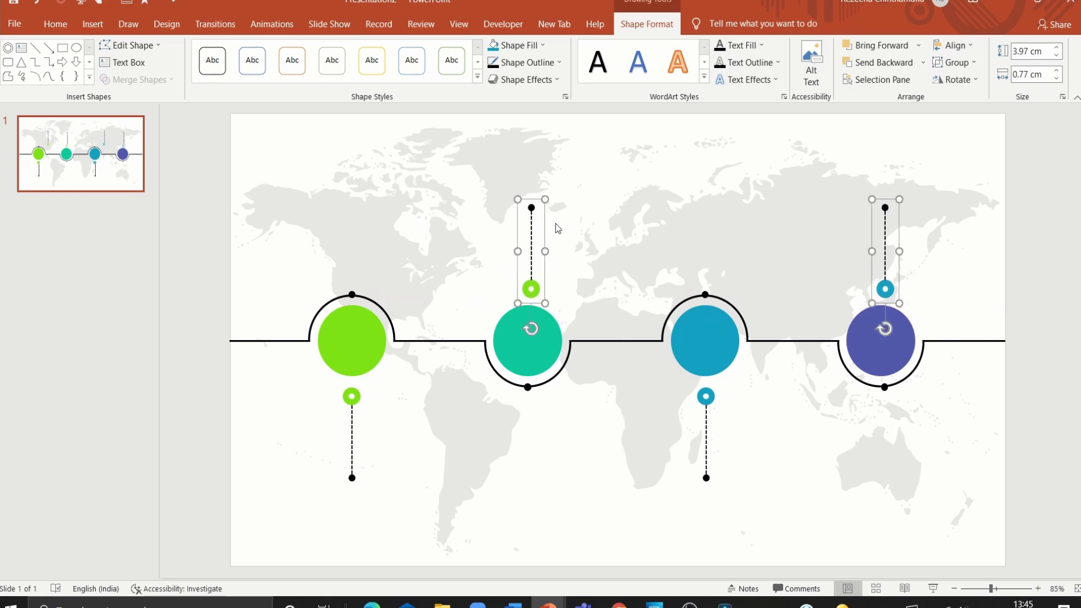
pyautogui.click(565, 229)
# Step: Recolour the upper pins' dots teal and purple from Recent Colors, aligning the purple pin
pyautogui.moveTo(532, 287); pyautogui.dragTo(532, 279)
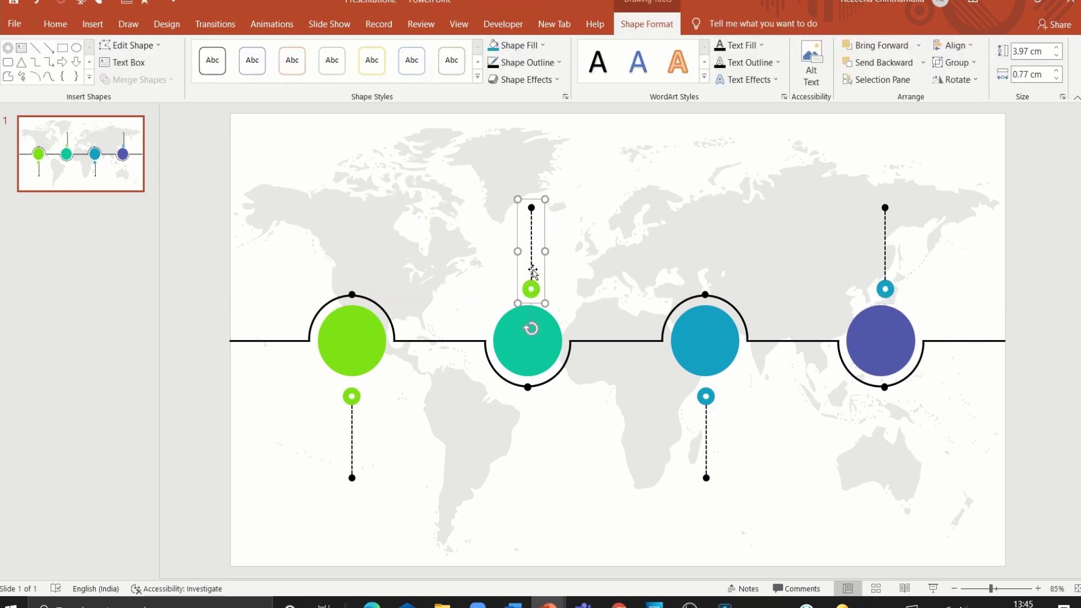
pyautogui.click(530, 289)
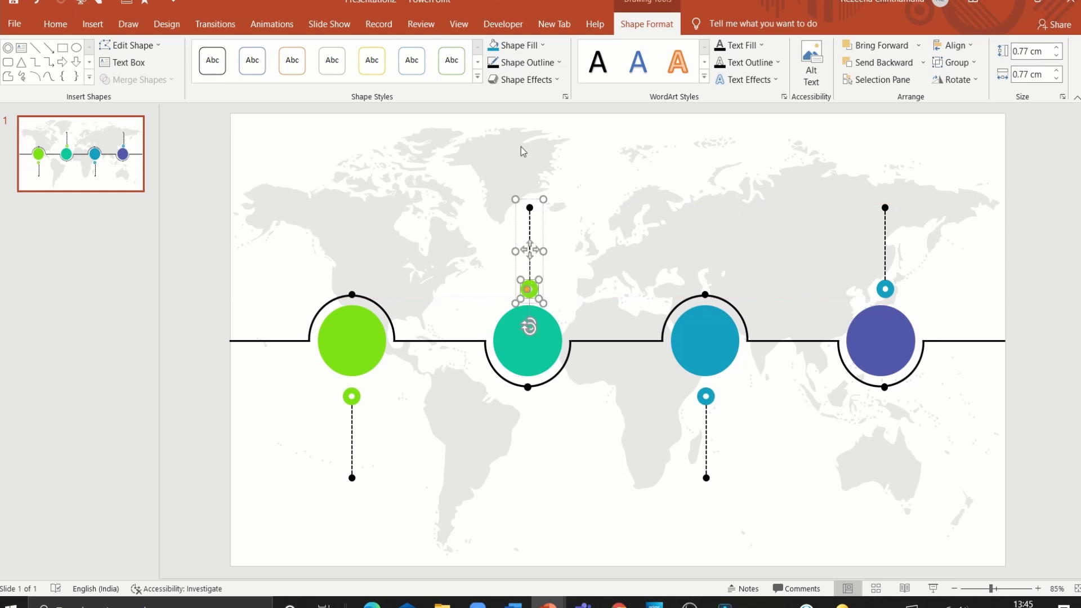
pyautogui.click(540, 49)
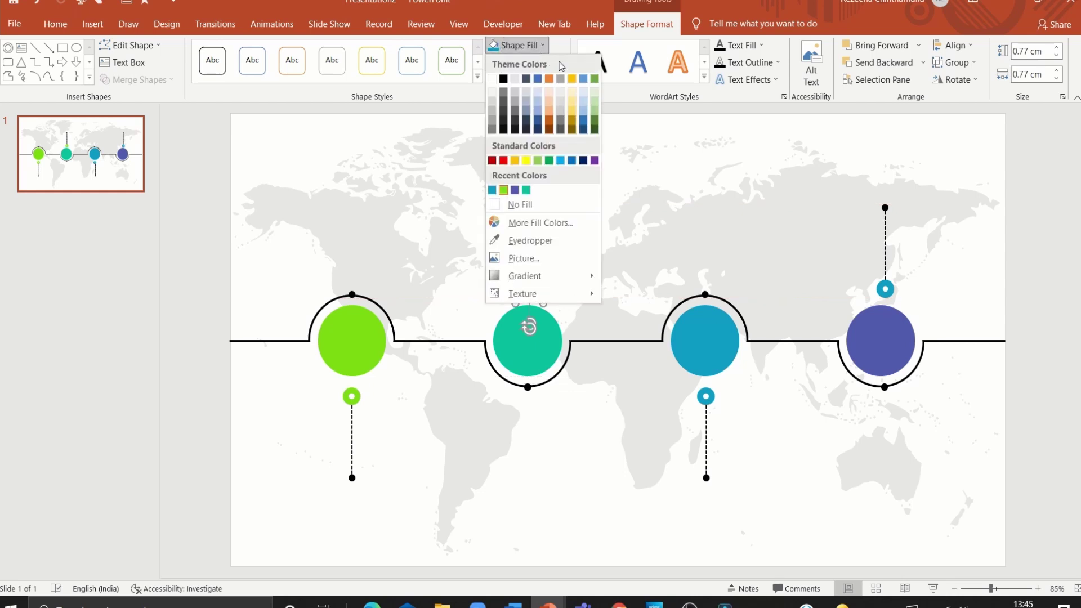
pyautogui.click(526, 191)
pyautogui.click(885, 289)
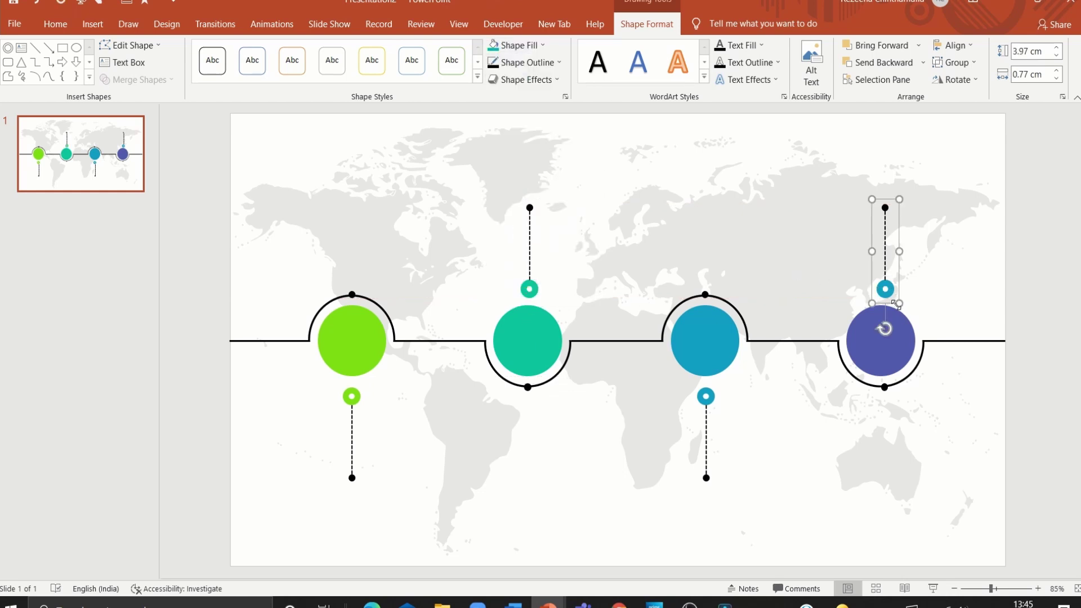
pyautogui.moveTo(892, 304); pyautogui.dragTo(888, 301)
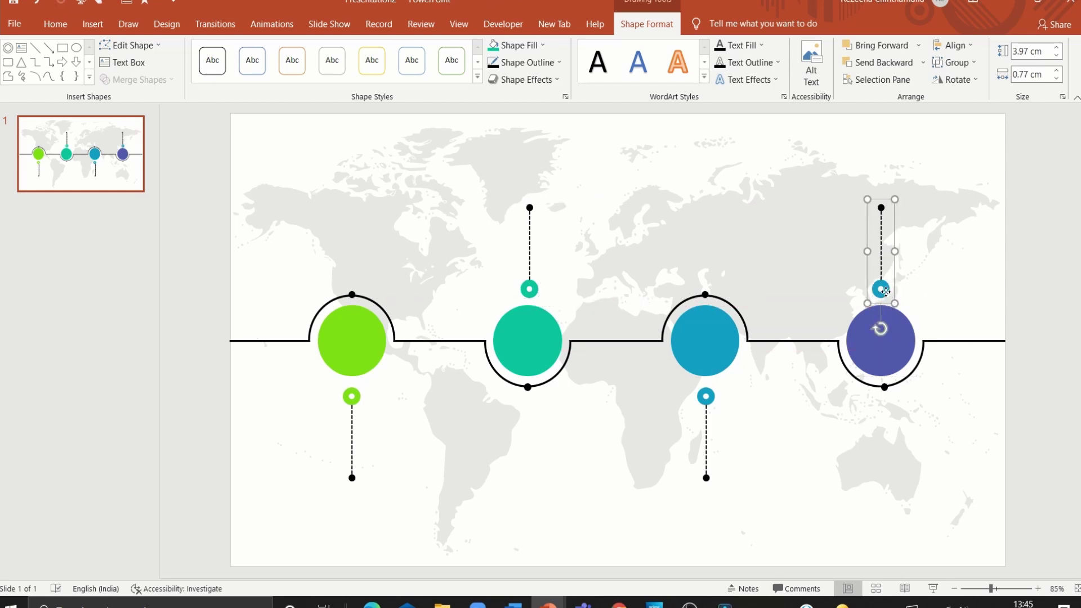
pyautogui.click(885, 290)
pyautogui.click(542, 45)
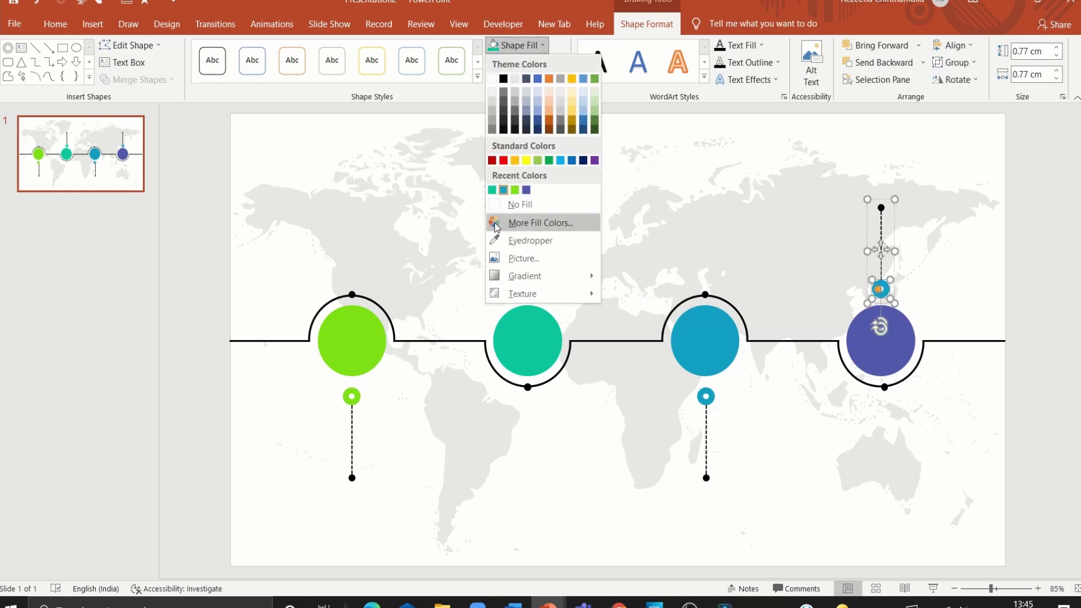
pyautogui.click(526, 191)
pyautogui.click(643, 196)
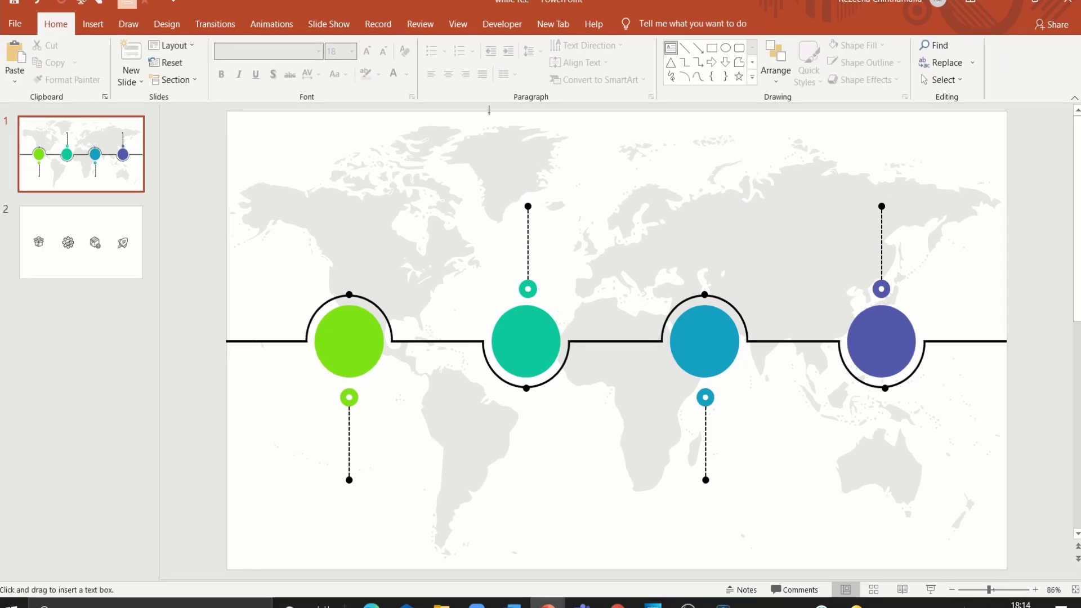
# Step: Add a top text box with the title set to size 45 Open Sans Extrabold
pyautogui.moveTo(465, 126); pyautogui.dragTo(726, 163)
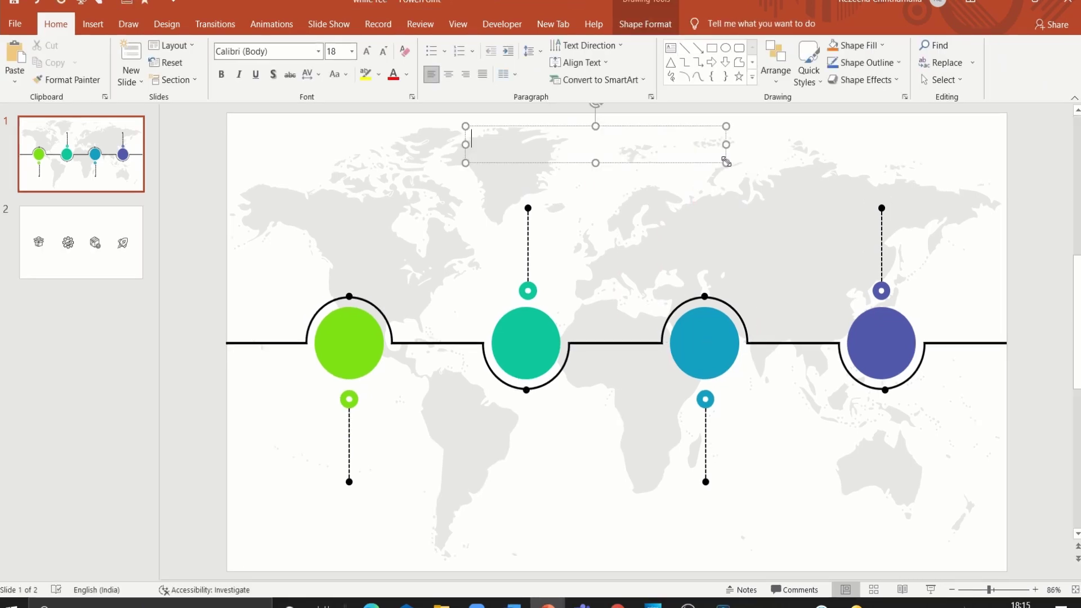
pyautogui.write('INFOGRAP')
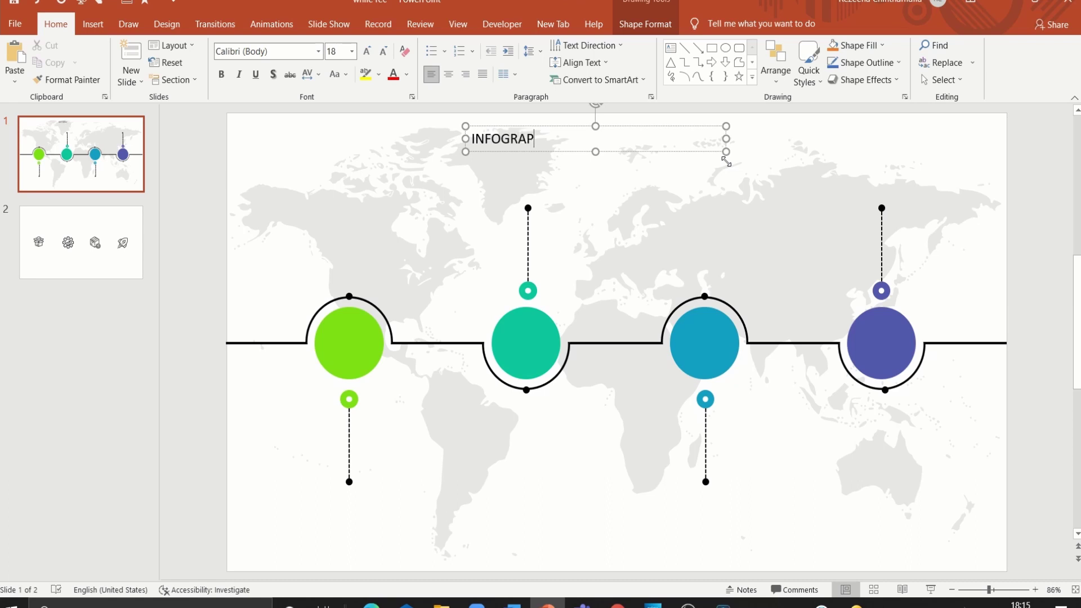
pyautogui.write('HIC TEMPLATE')
pyautogui.hotkey('ctrl', 'a')
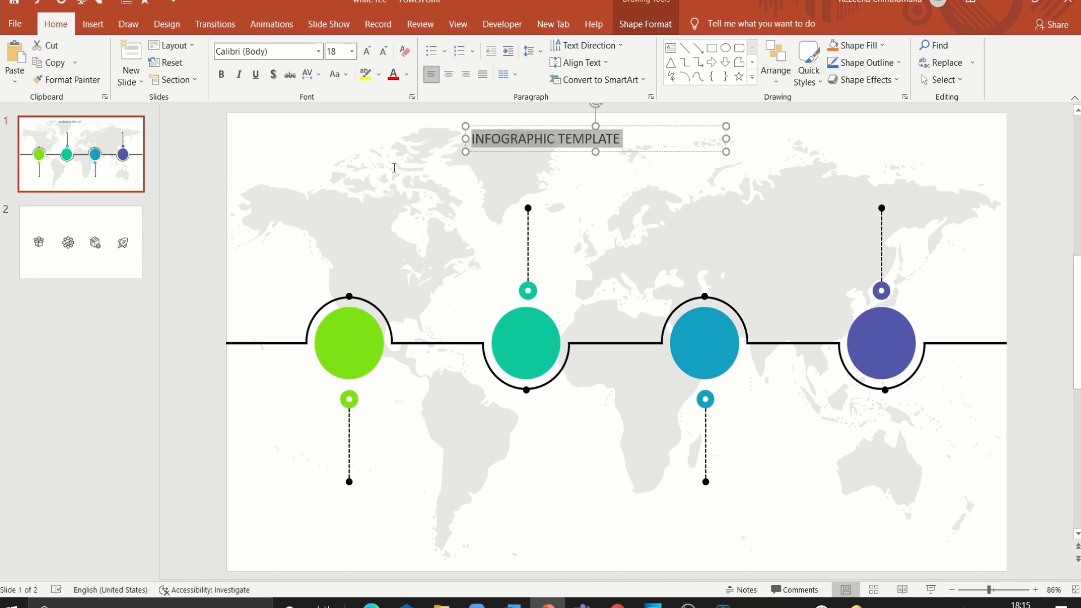
pyautogui.click(341, 50)
pyautogui.press('Return')
pyautogui.click(264, 51)
pyautogui.write('Op')
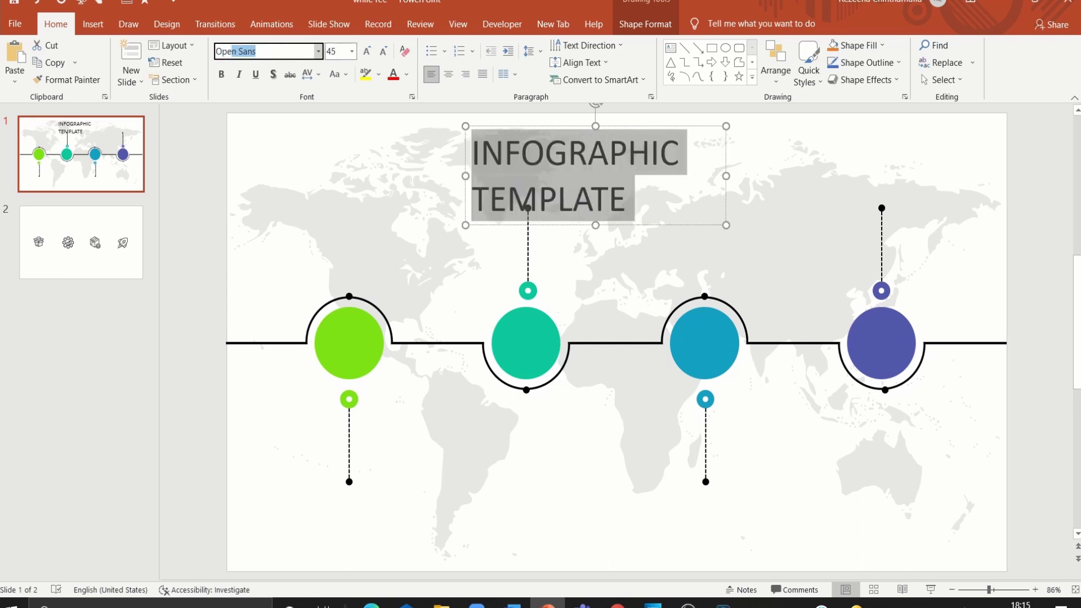
pyautogui.write('en Sans')
pyautogui.press('Return')
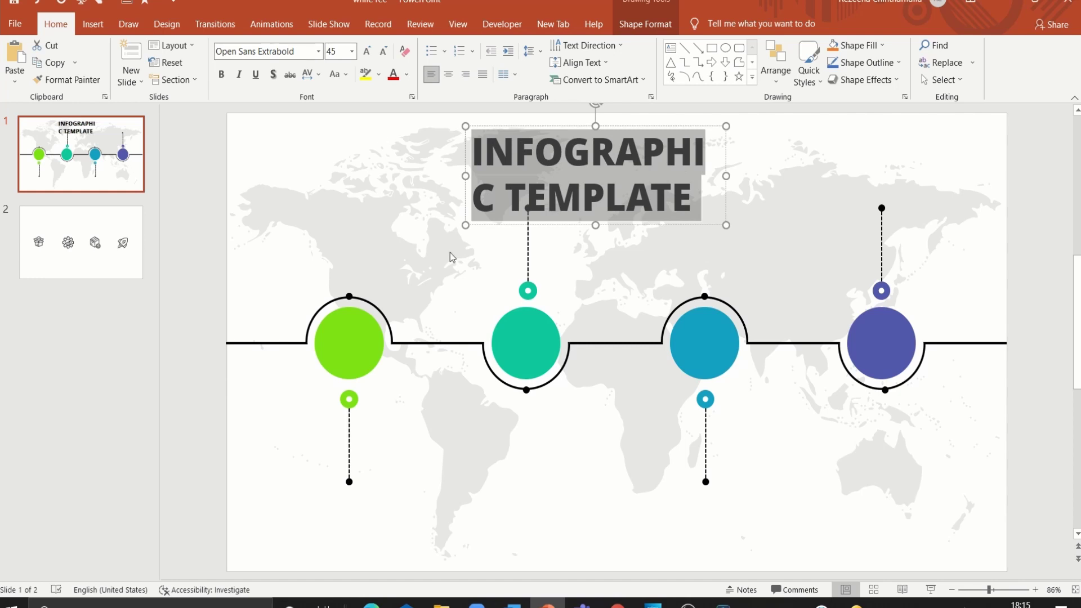
# Step: Colour the title blue, widen and centre it on one line, then select slide 2's four icons
pyautogui.moveTo(465, 177); pyautogui.dragTo(383, 176)
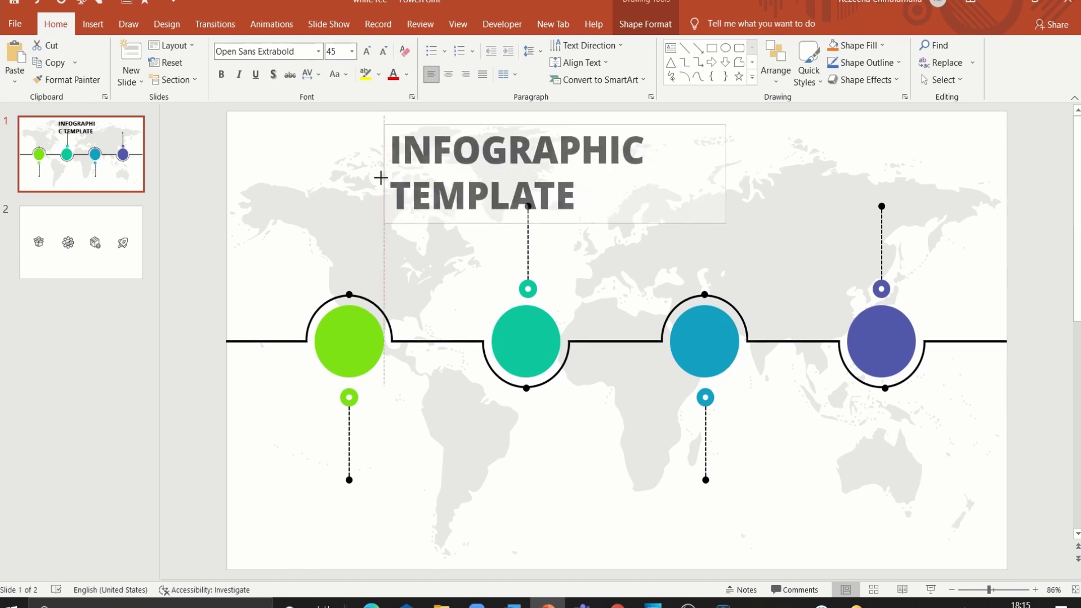
pyautogui.click(407, 81)
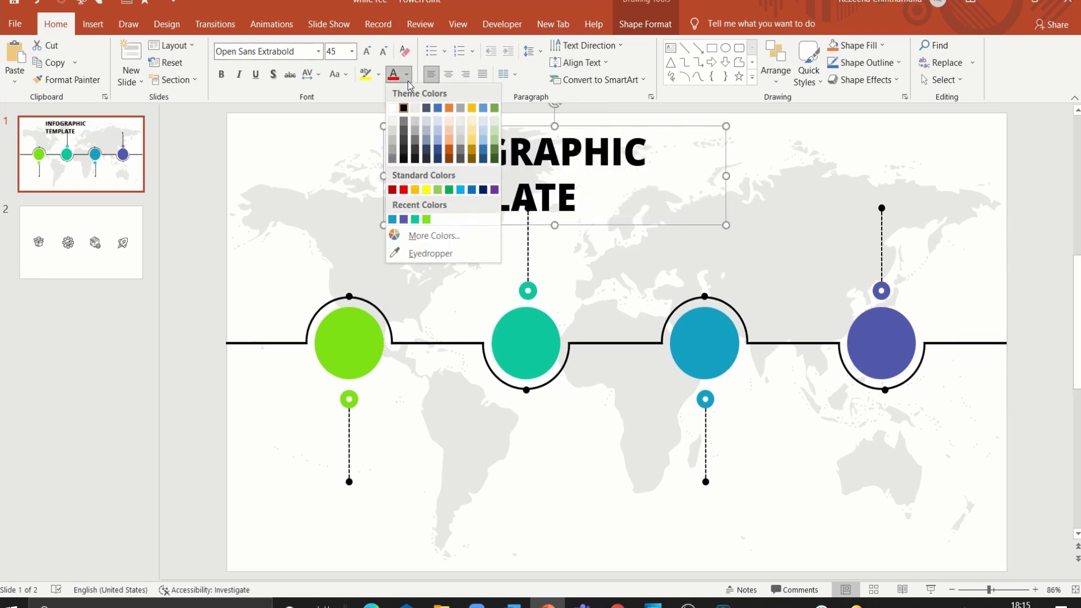
pyautogui.click(392, 221)
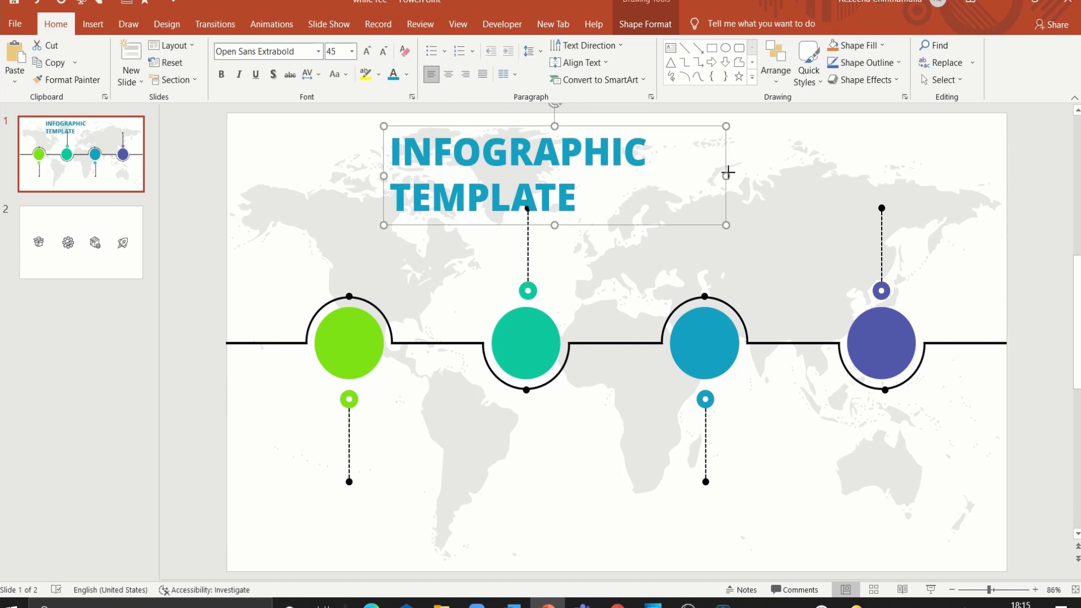
pyautogui.moveTo(726, 175); pyautogui.dragTo(856, 175)
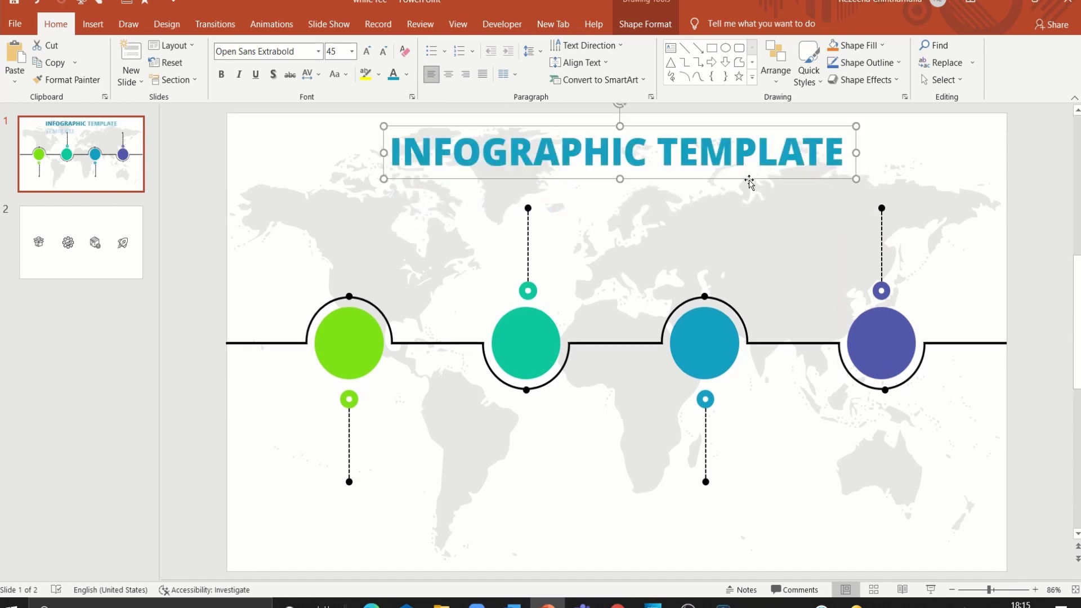
pyautogui.moveTo(749, 183); pyautogui.dragTo(747, 186)
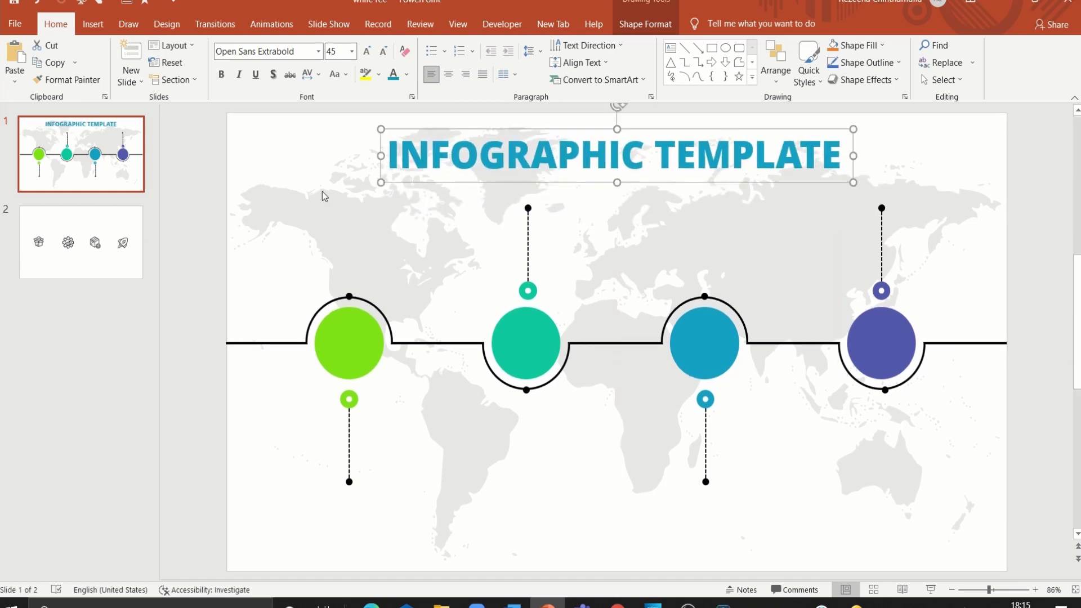
pyautogui.click(82, 242)
pyautogui.moveTo(214, 248)
pyautogui.mouseDown()
pyautogui.moveTo(1015, 413)
pyautogui.moveTo(915, 384)
pyautogui.mouseUp()
# Step: Cut the four icons from slide 2, paste them onto the map slide, and shrink them
pyautogui.rightClick(874, 353)
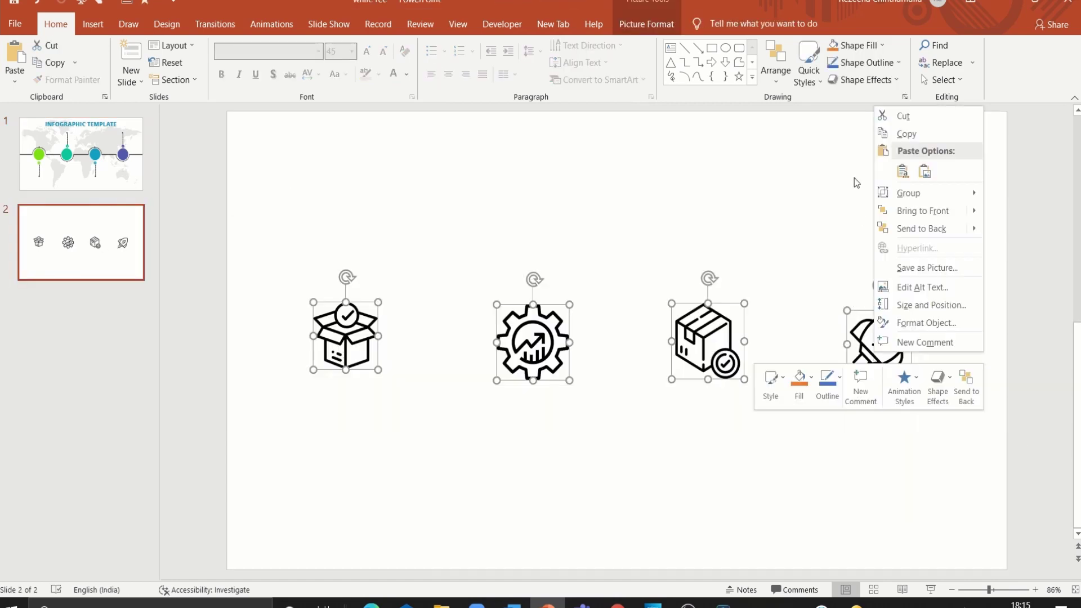
pyautogui.click(903, 115)
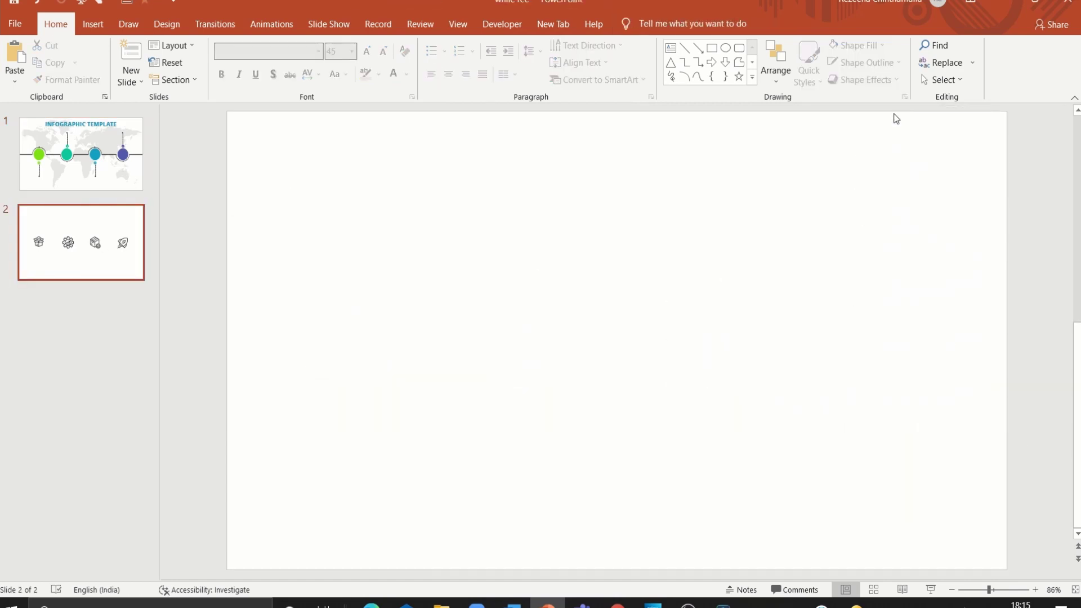
pyautogui.click(131, 179)
pyautogui.rightClick(183, 197)
pyautogui.click(211, 226)
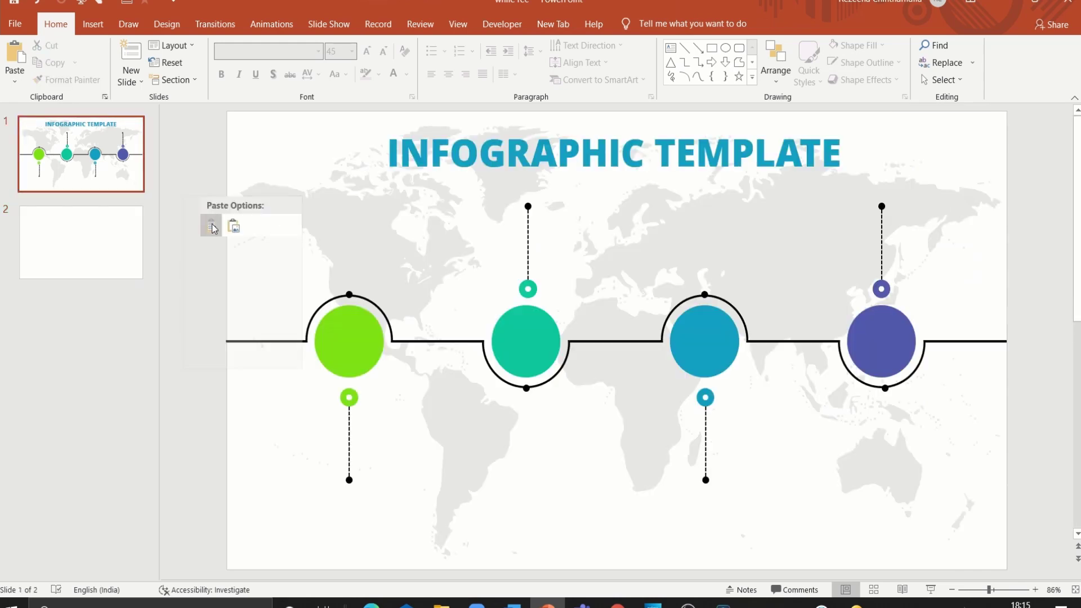
pyautogui.moveTo(310, 300); pyautogui.dragTo(341, 319)
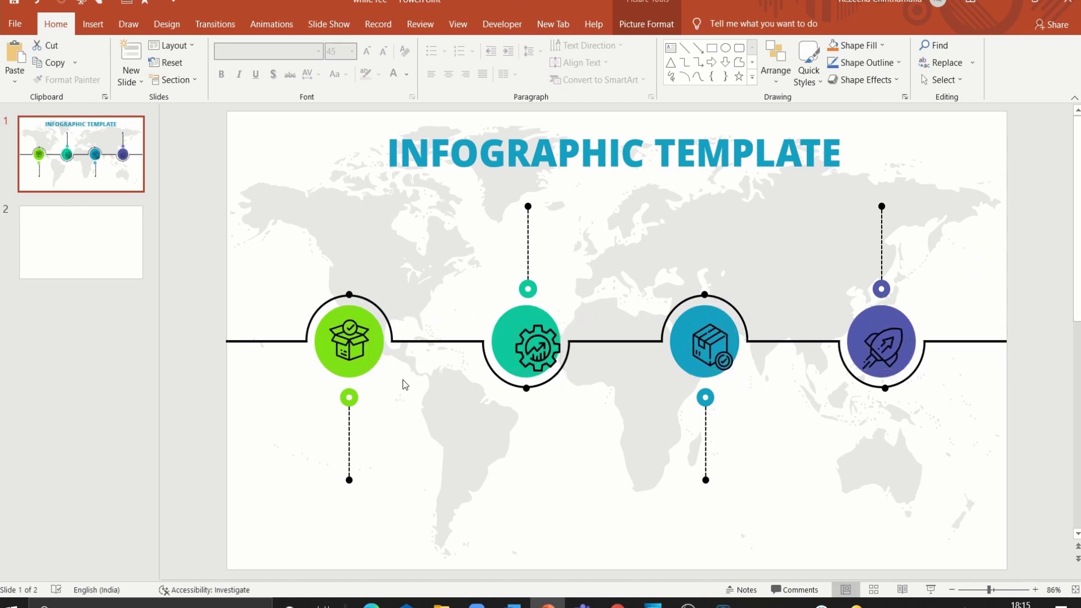
# Step: Centre the gear, box and rocket icons in the teal, blue and purple circles
pyautogui.click(545, 356)
pyautogui.moveTo(545, 356); pyautogui.dragTo(535, 348)
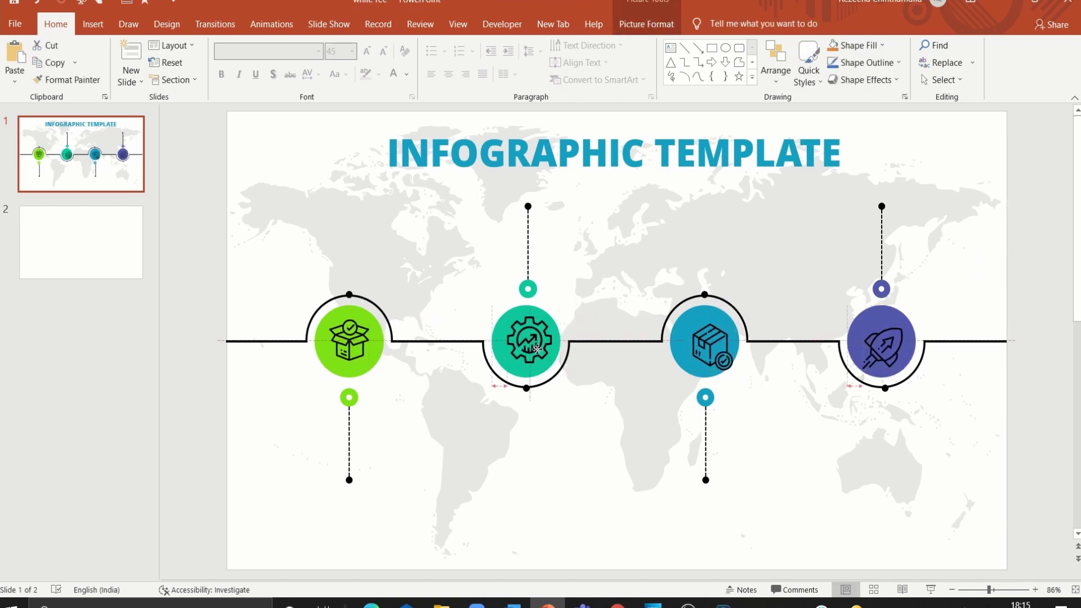
pyautogui.moveTo(708, 349); pyautogui.dragTo(704, 345)
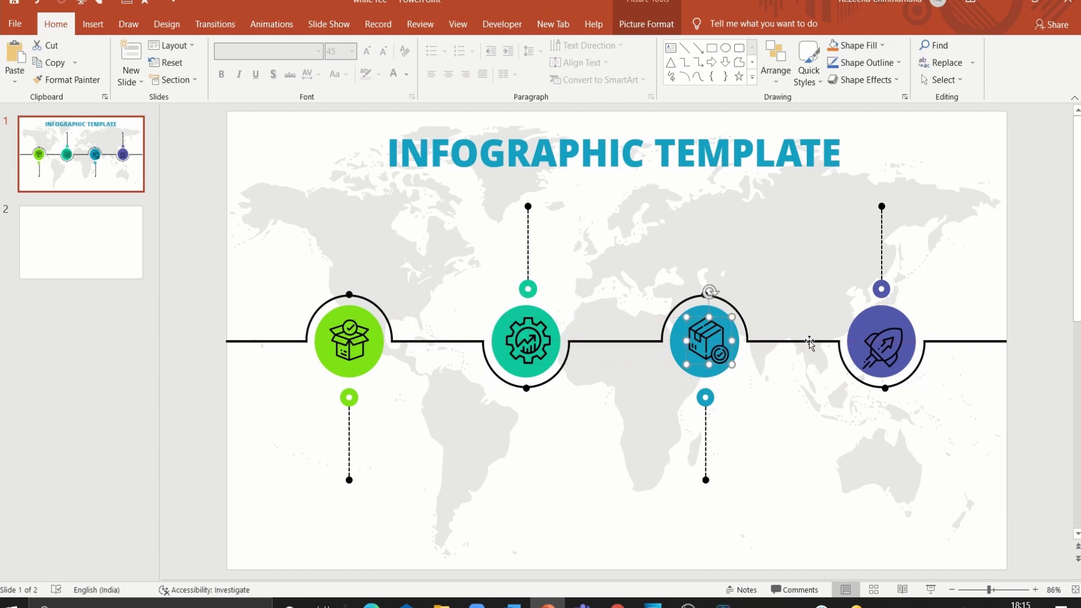
pyautogui.moveTo(883, 344); pyautogui.dragTo(879, 342)
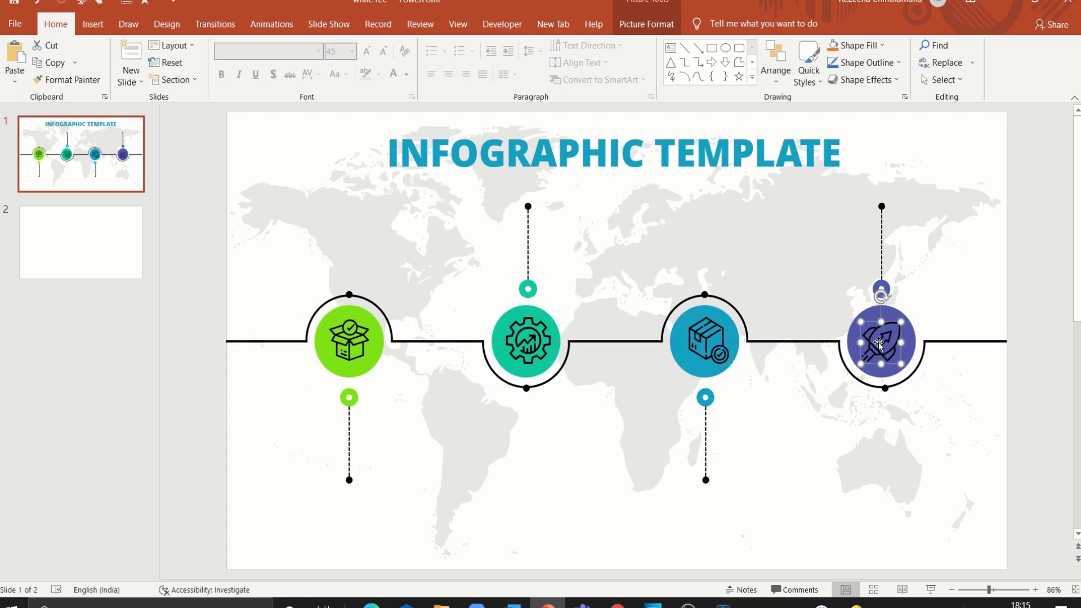
pyautogui.click(834, 416)
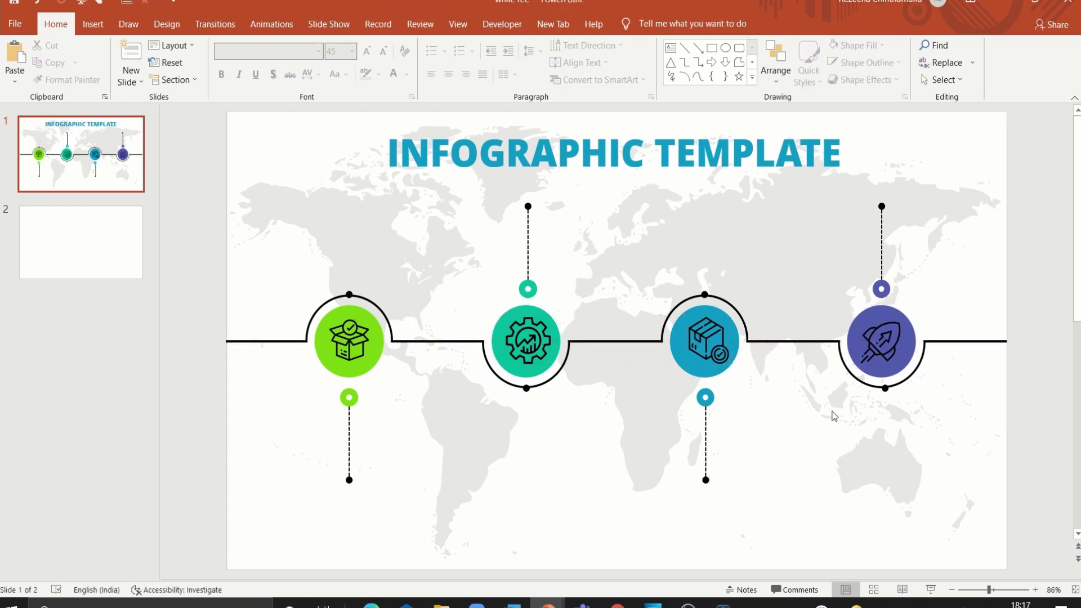
# Step: Add a 'PRODUCT 1' text box beside the green marker in Open Sans Extrabold
pyautogui.click(671, 48)
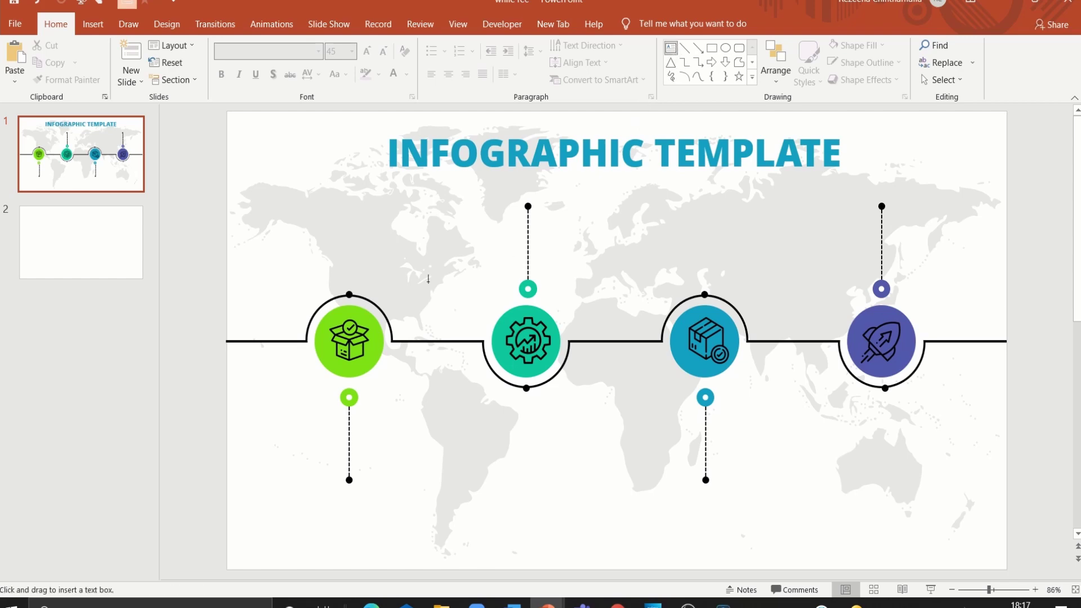
pyautogui.moveTo(369, 392); pyautogui.dragTo(476, 416)
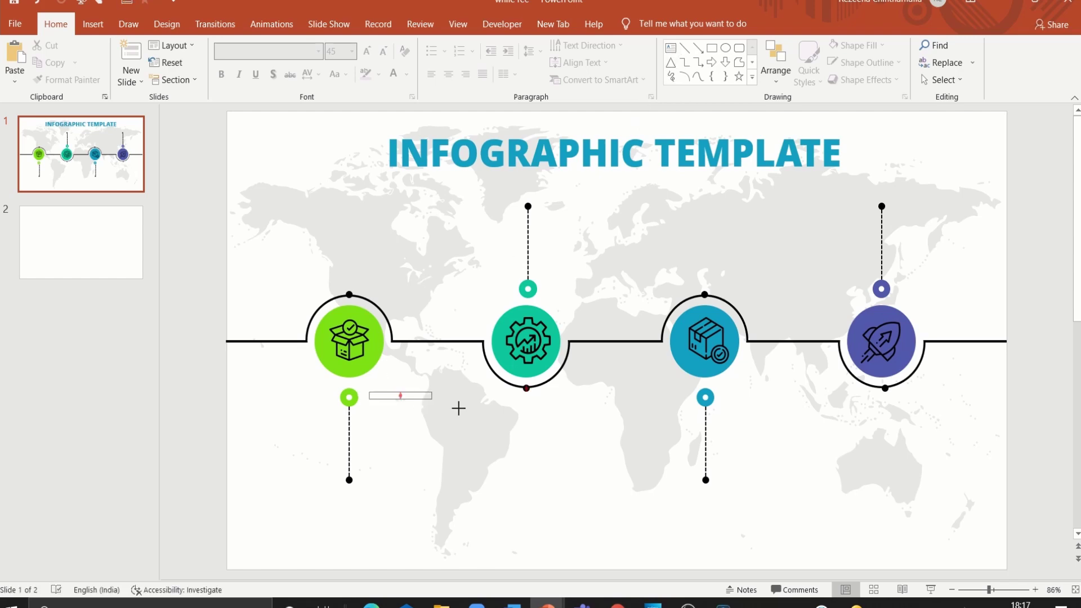
pyautogui.write('P')
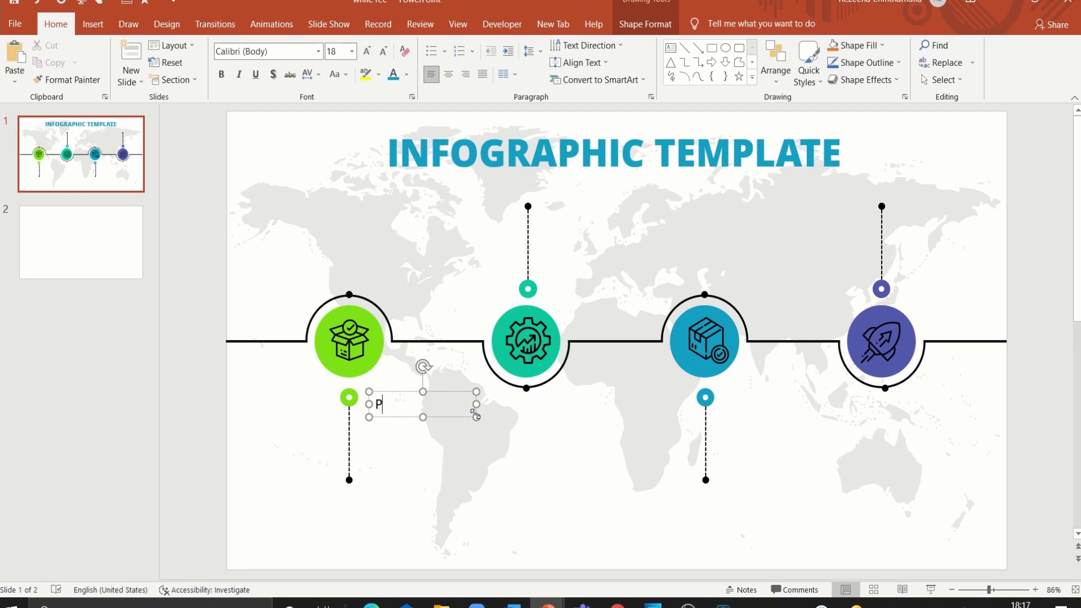
pyautogui.write('RODUCT 1')
pyautogui.moveTo(375, 404); pyautogui.dragTo(454, 404)
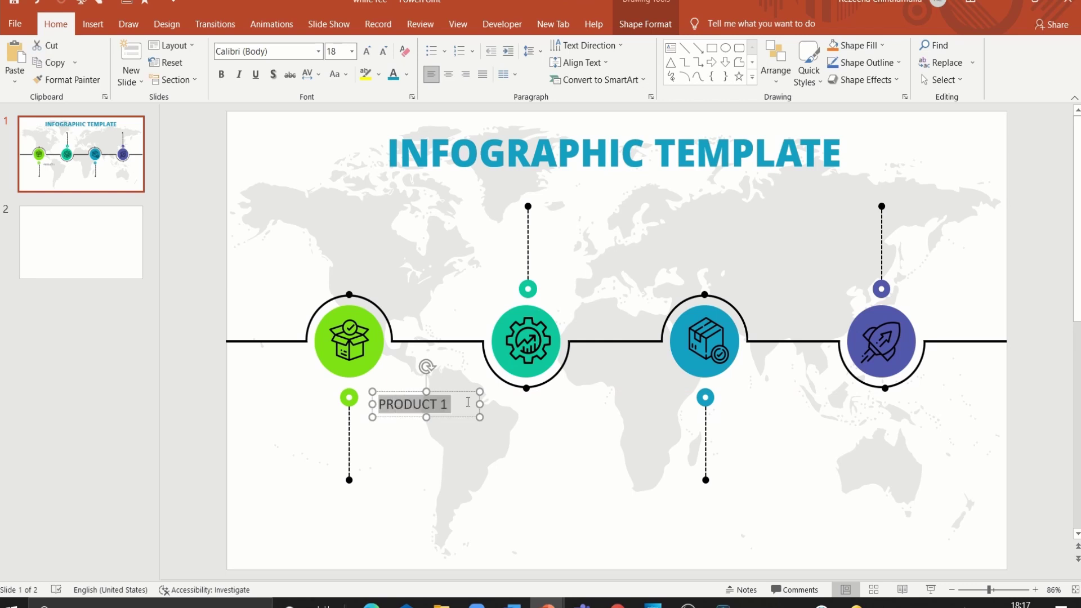
pyautogui.click(289, 51)
pyautogui.write('Open Sans Extrabold')
pyautogui.press('Return')
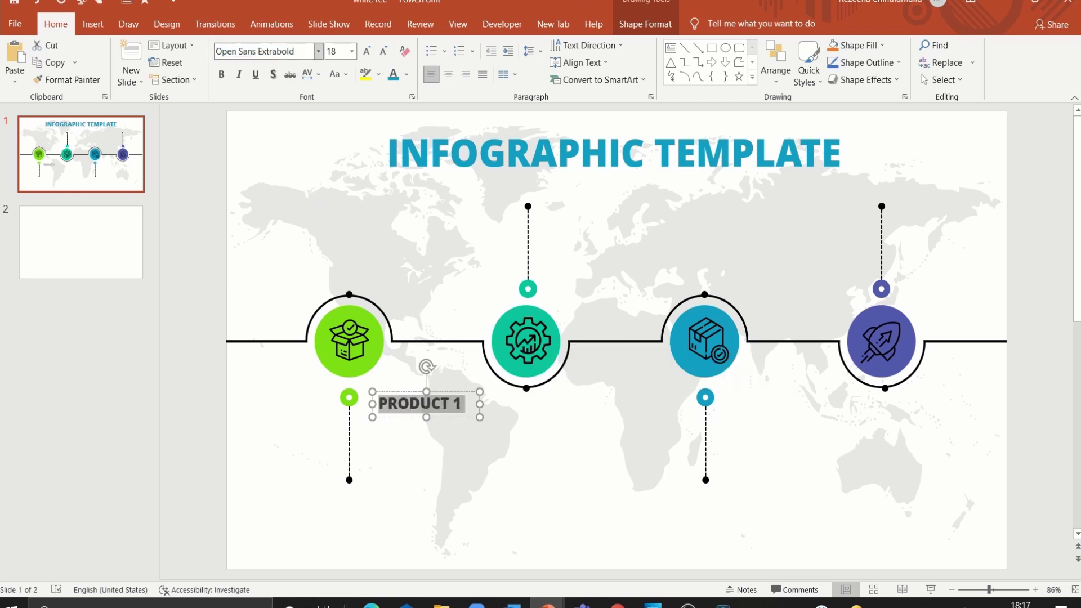
# Step: Make the label 16 pt lime green, place it by the green pin, and draw a description box below
pyautogui.click(383, 52)
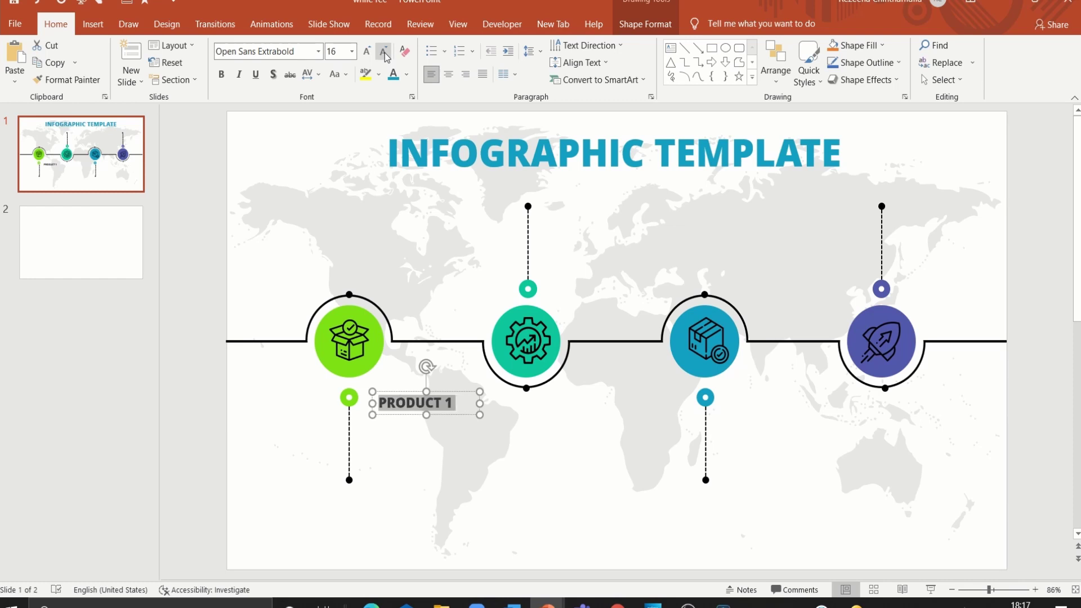
pyautogui.click(405, 76)
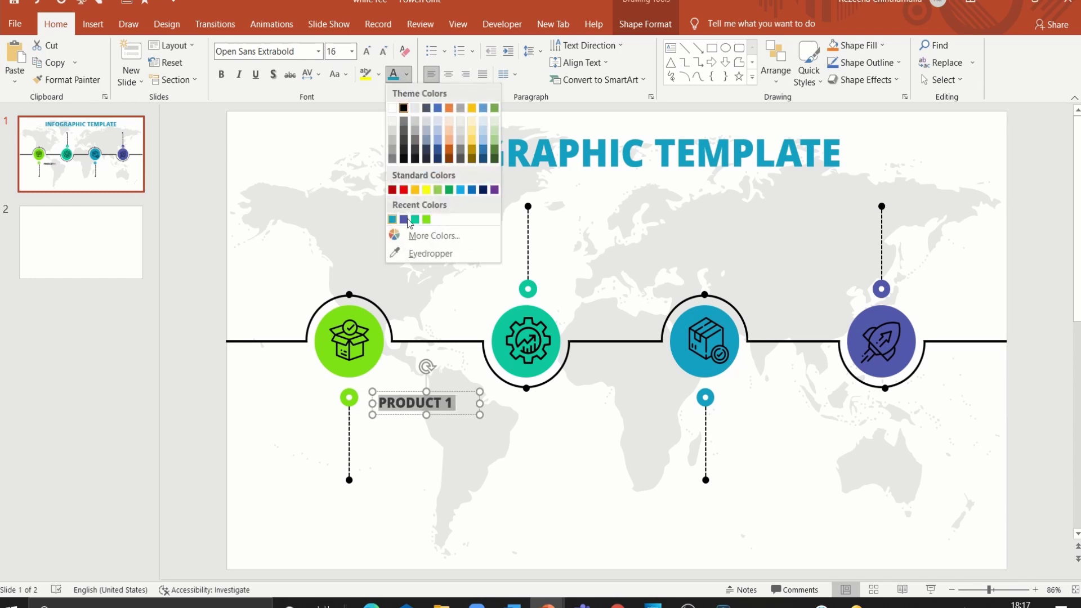
pyautogui.click(428, 219)
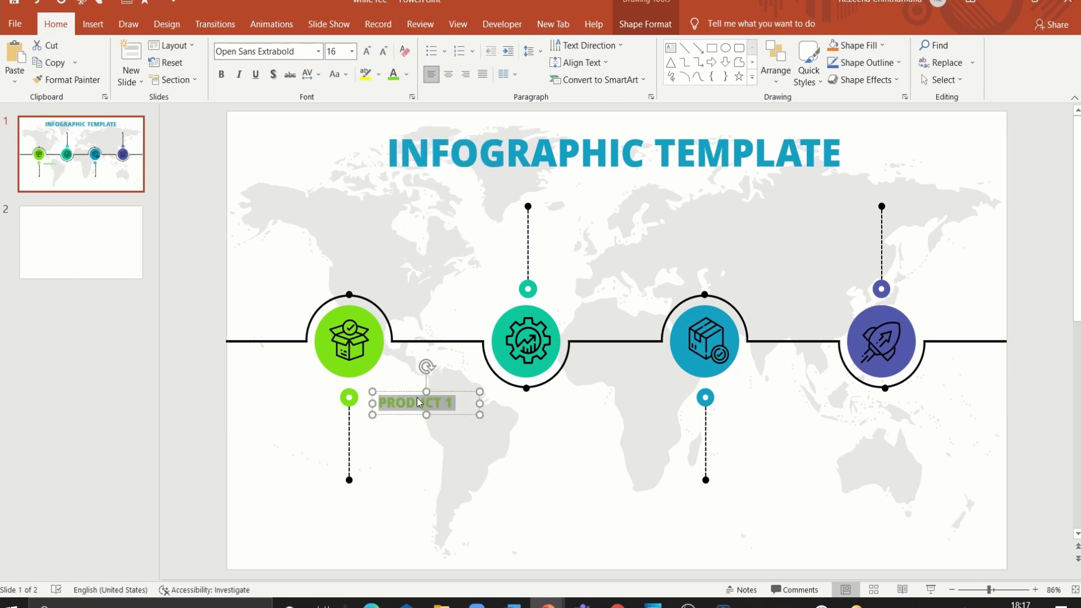
pyautogui.moveTo(407, 417); pyautogui.dragTo(395, 412)
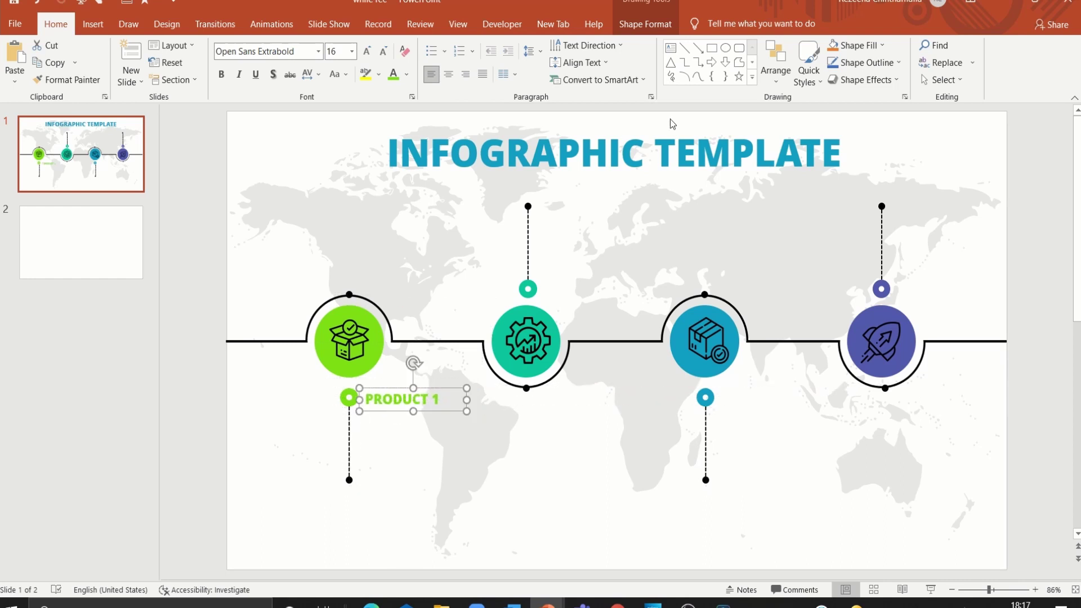
pyautogui.click(671, 49)
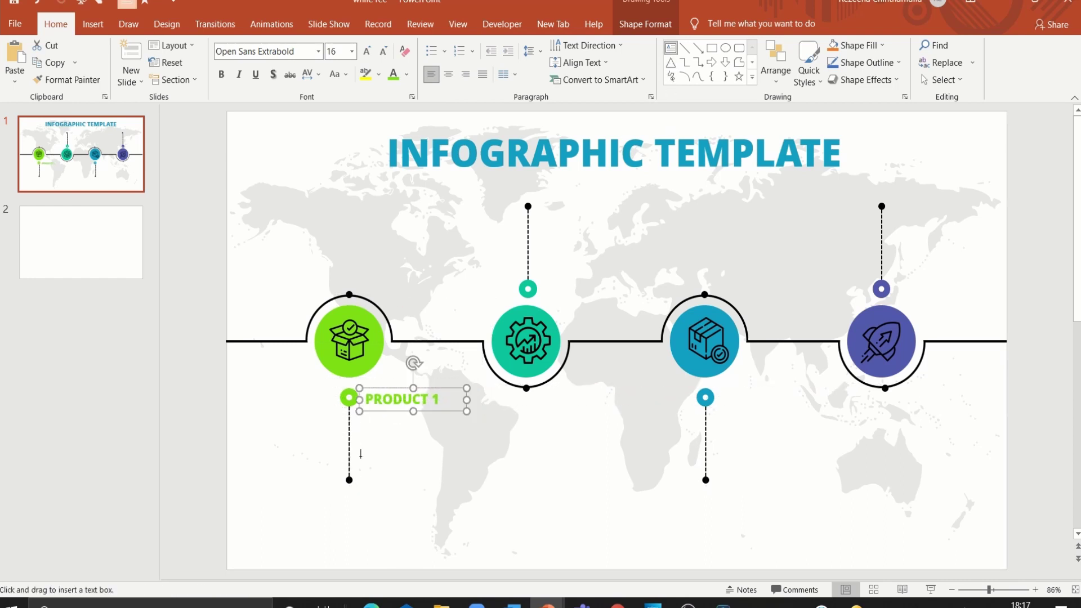
pyautogui.moveTo(364, 422); pyautogui.dragTo(554, 485)
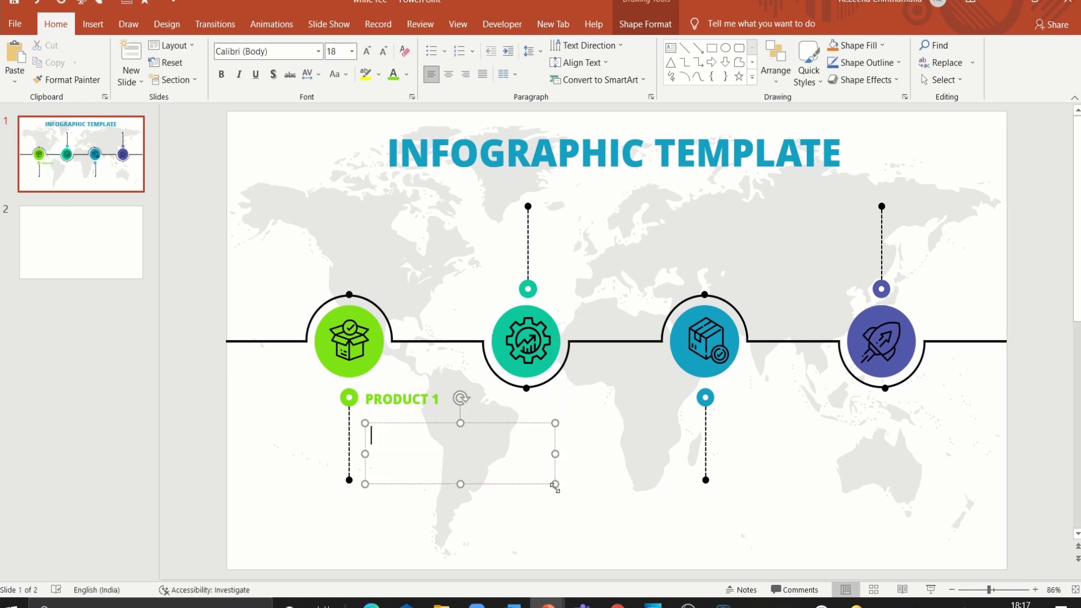
# Step: Generate lorem ipsum with =LOREM() and trim it to one paragraph without 'quis urna.'
pyautogui.write('=LOR')
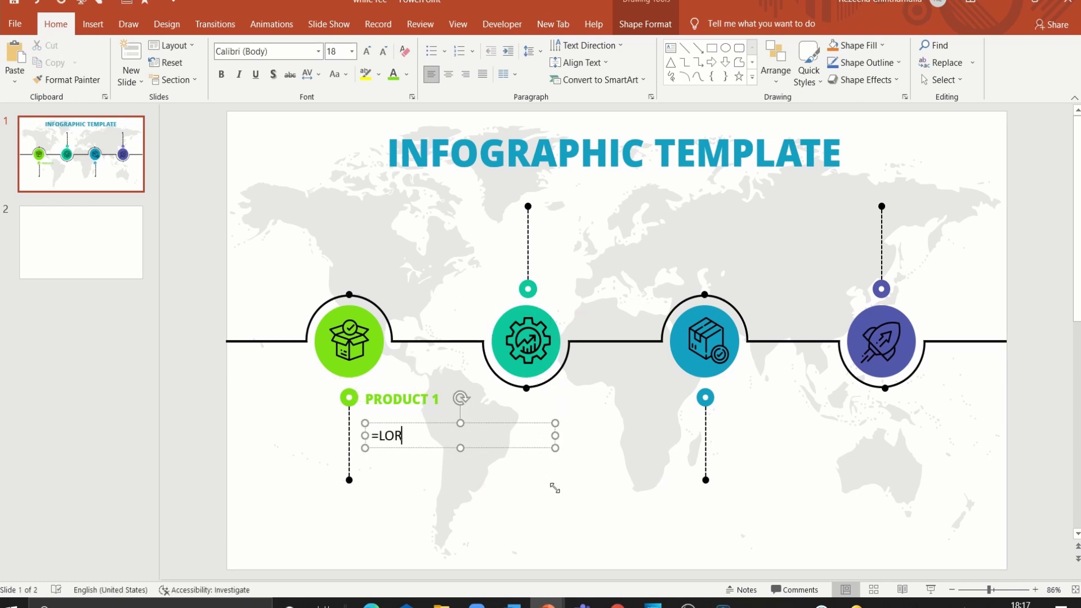
pyautogui.write('EM(')
pyautogui.press('Return')
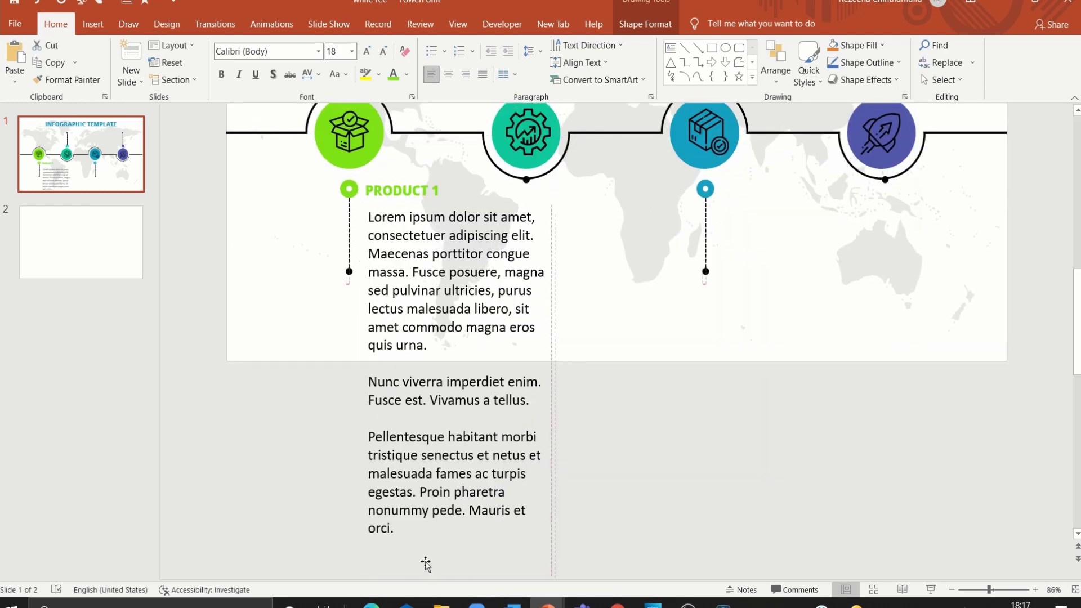
pyautogui.moveTo(420, 542)
pyautogui.mouseDown()
pyautogui.moveTo(364, 345)
pyautogui.moveTo(367, 364)
pyautogui.mouseUp()
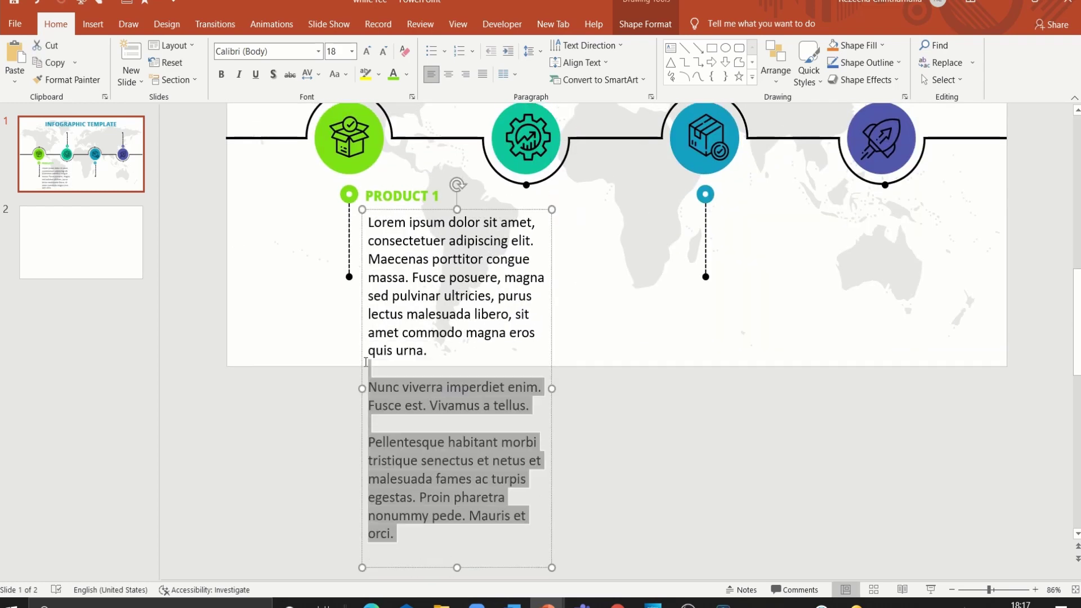
pyautogui.press('Delete')
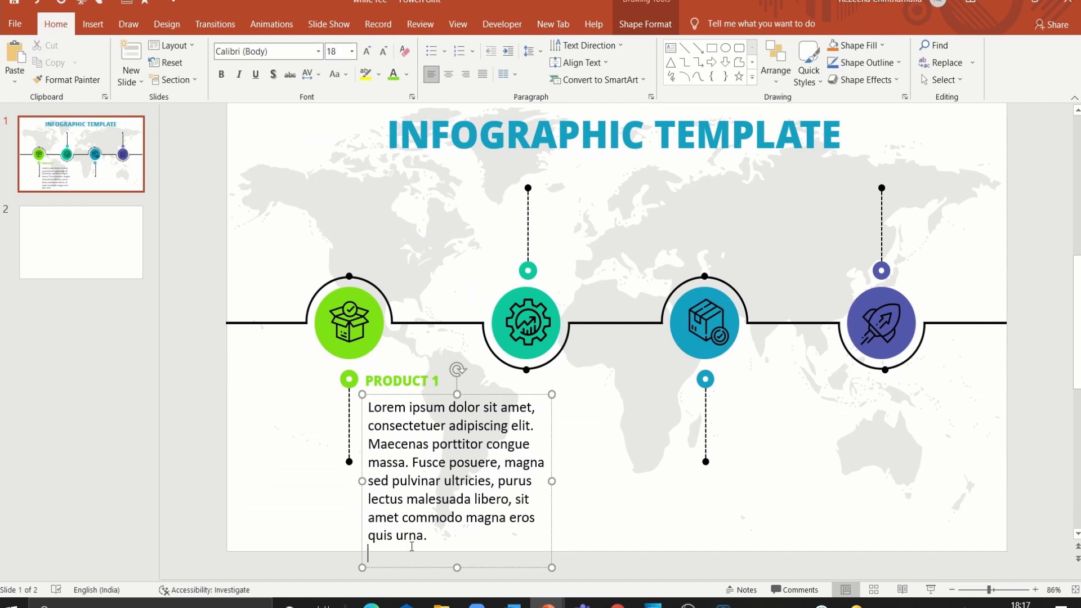
pyautogui.moveTo(429, 542); pyautogui.dragTo(367, 535)
pyautogui.press('Delete')
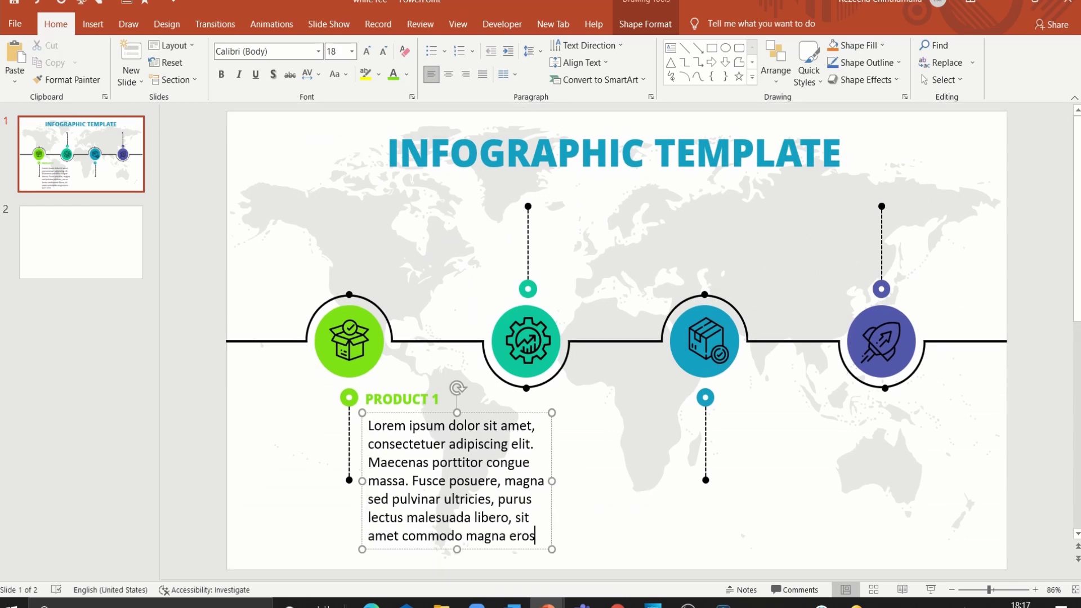
# Step: Shrink the description to 10.5 pt, narrow the box, and nudge it under the label
pyautogui.click(362, 413)
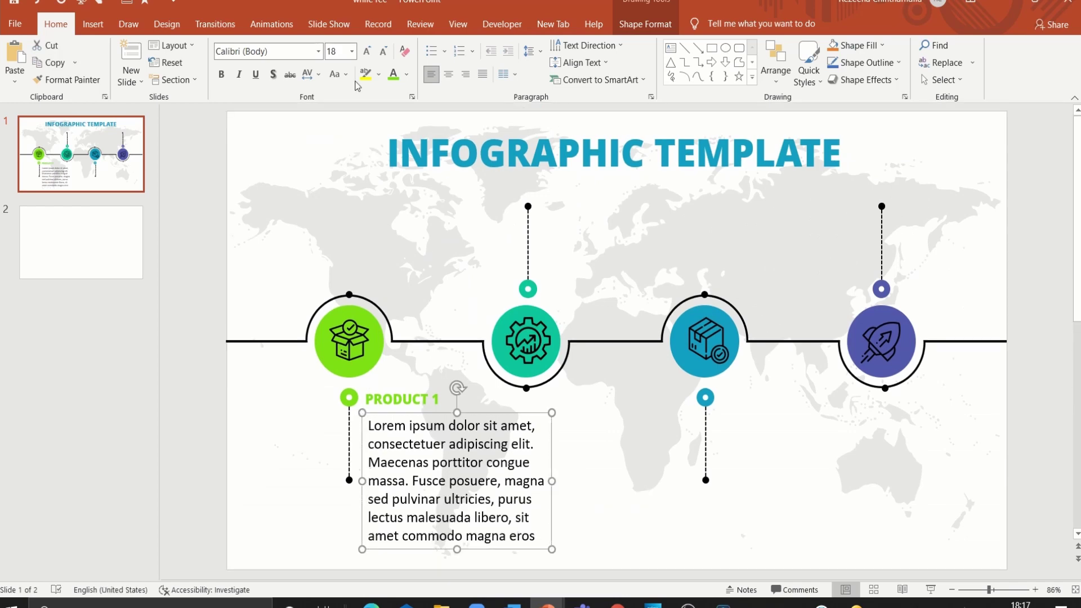
pyautogui.click(382, 52)
pyautogui.click(382, 51)
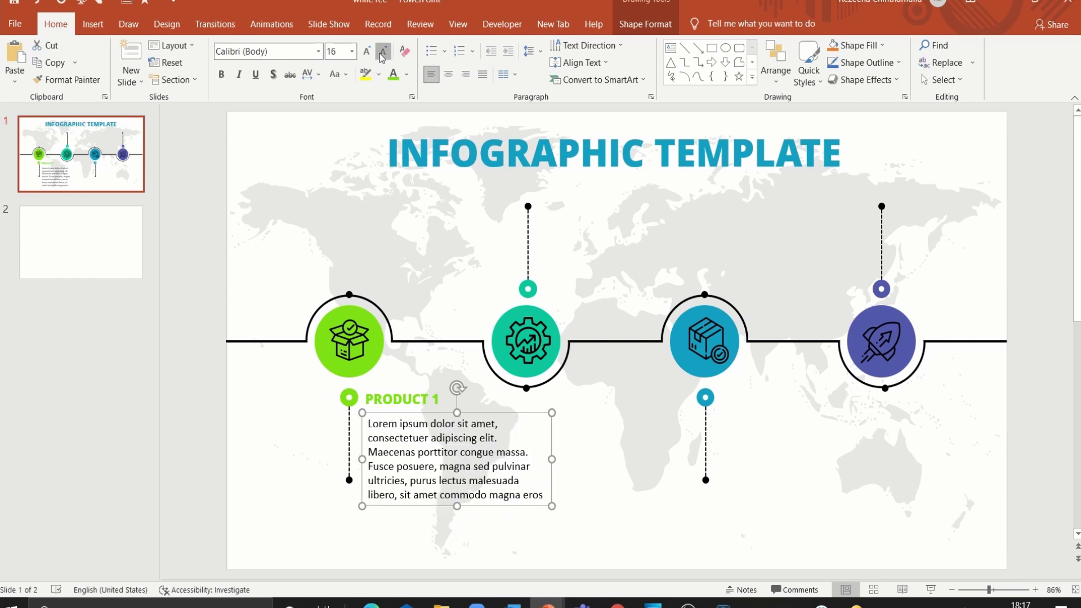
pyautogui.click(382, 52)
pyautogui.click(383, 52)
pyautogui.click(383, 55)
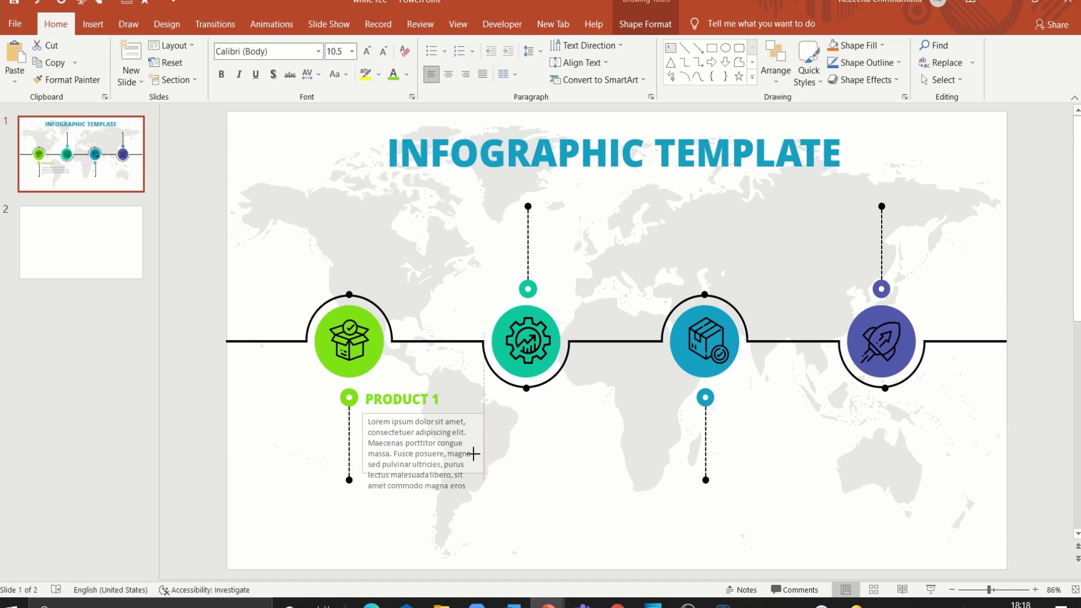
pyautogui.moveTo(496, 453); pyautogui.dragTo(477, 454)
pyautogui.moveTo(467, 495); pyautogui.dragTo(464, 488)
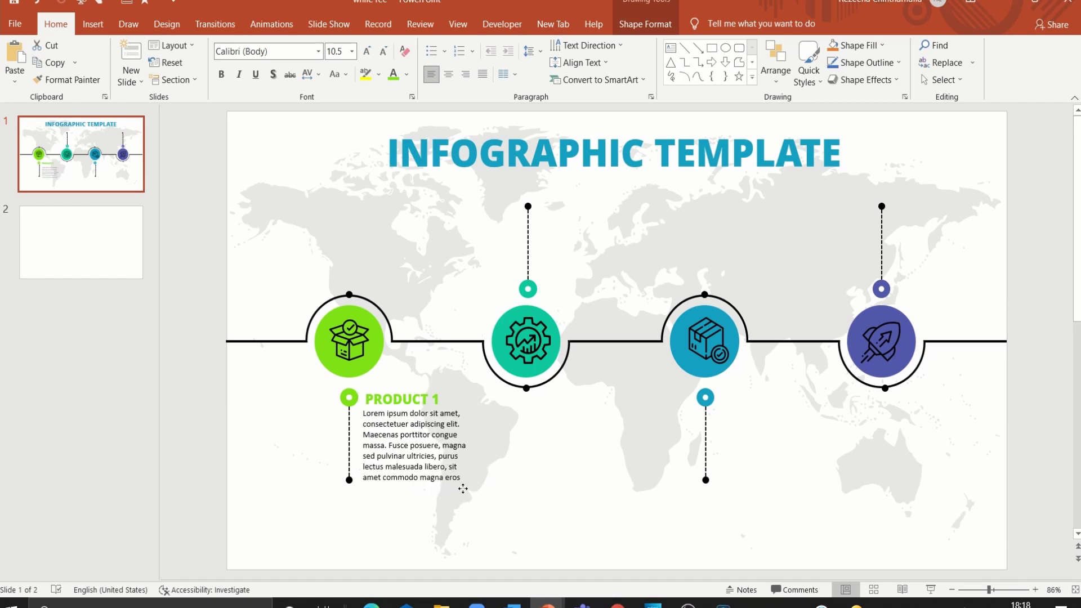
# Step: Duplicate the PRODUCT 1 heading and description and move the copy beside the blue marker
pyautogui.keyDown('shift'); pyautogui.click(399, 399); pyautogui.keyUp('shift')
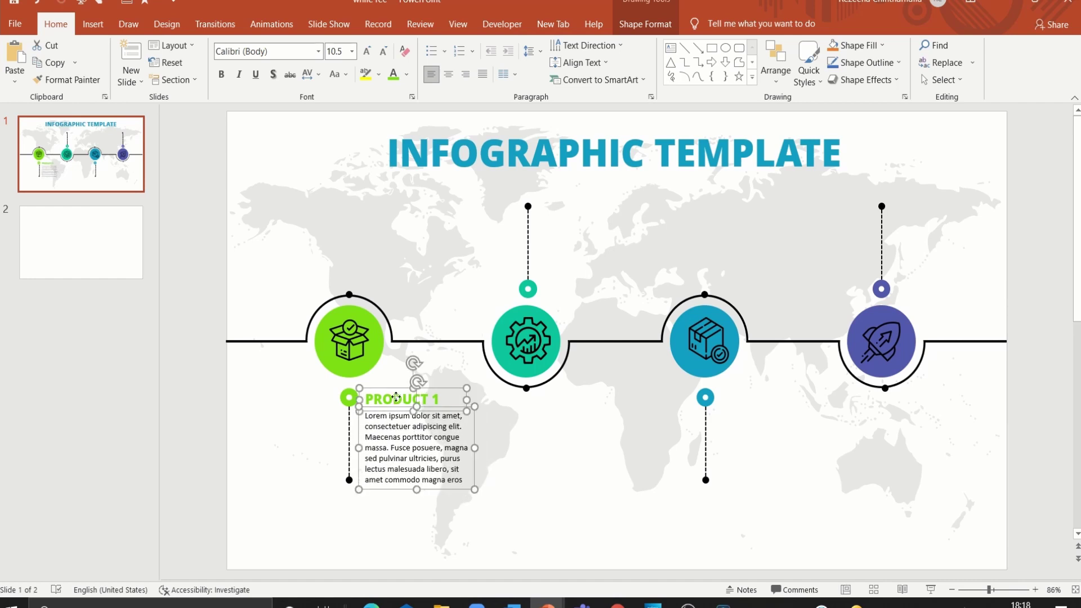
pyautogui.hotkey('ctrl', 'd')
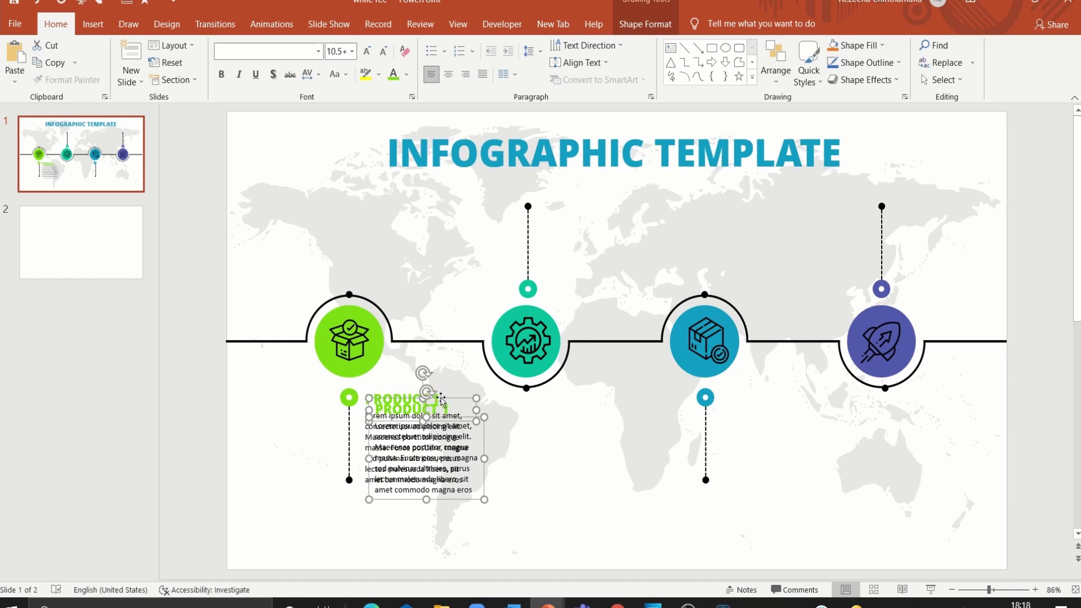
pyautogui.moveTo(441, 400); pyautogui.dragTo(788, 383)
pyautogui.click(855, 403)
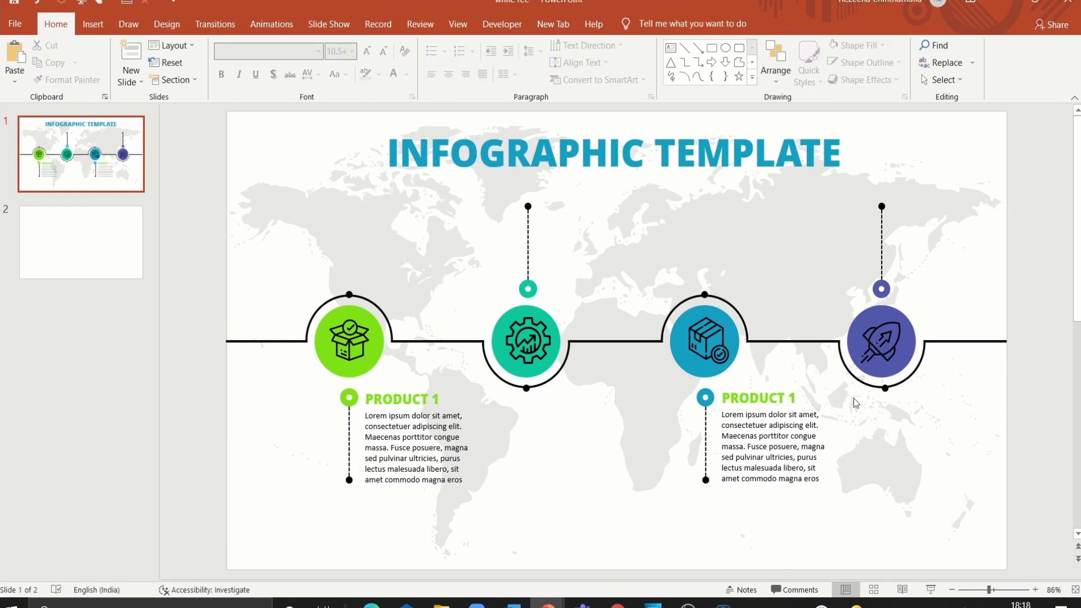
# Step: Colour the copied heading teal-blue and change its number to 3
pyautogui.tripleClick(796, 394)
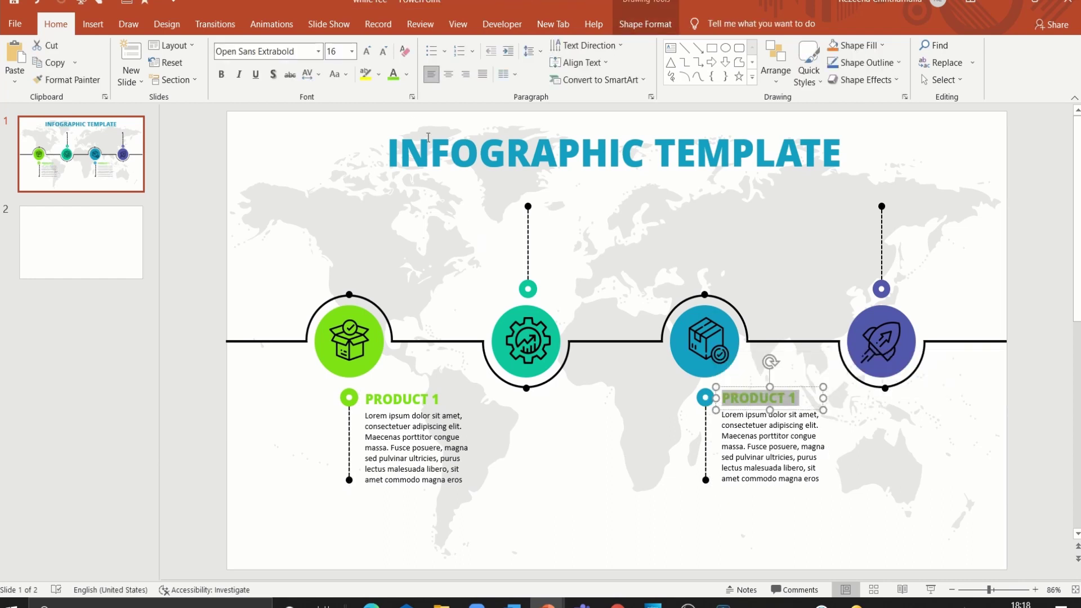
pyautogui.click(408, 75)
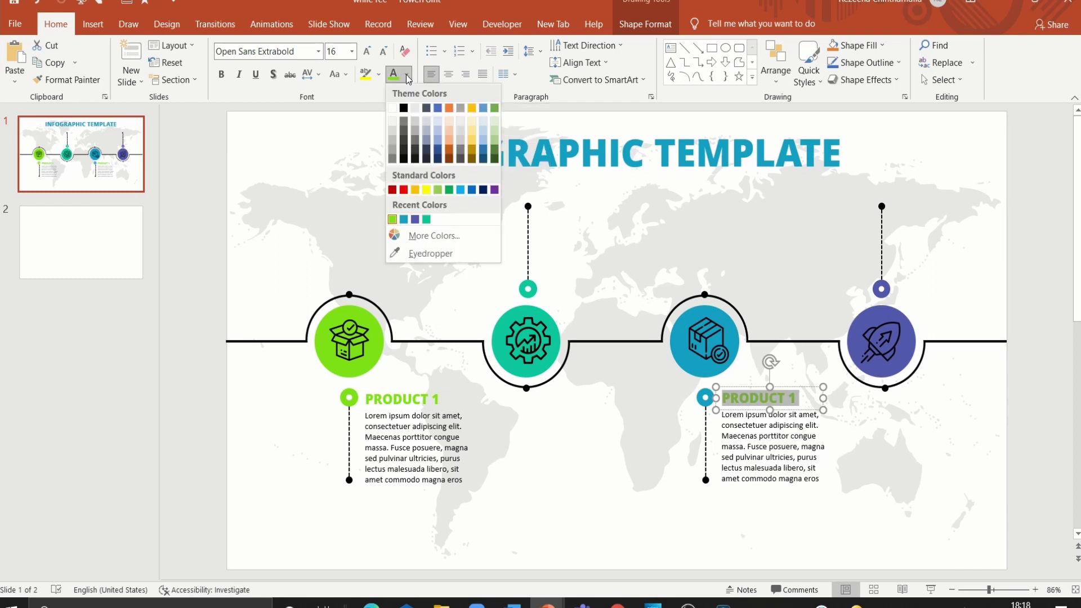
pyautogui.click(403, 220)
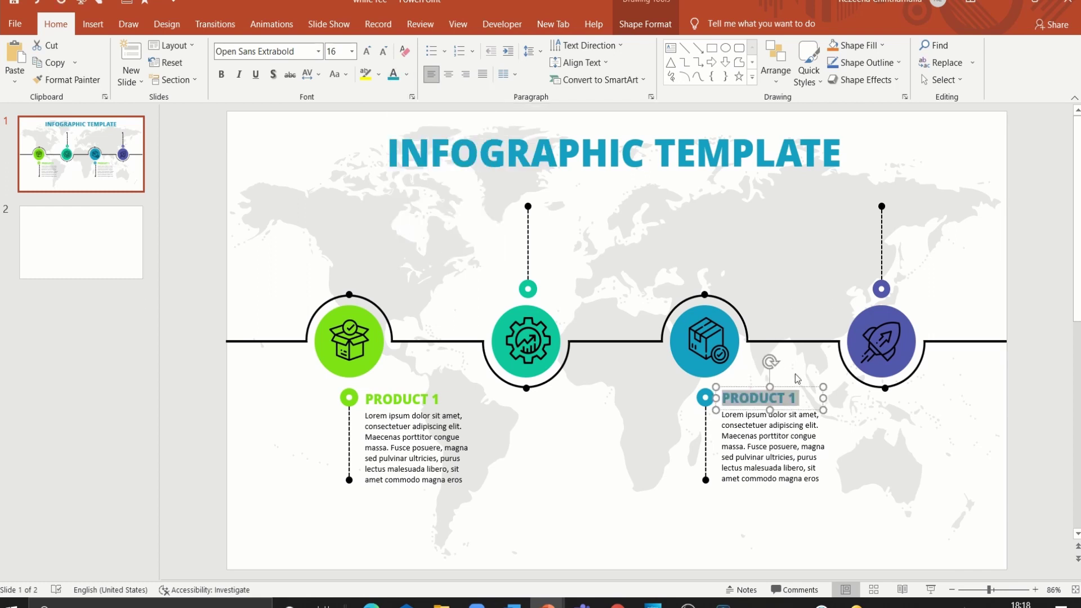
pyautogui.click(793, 399)
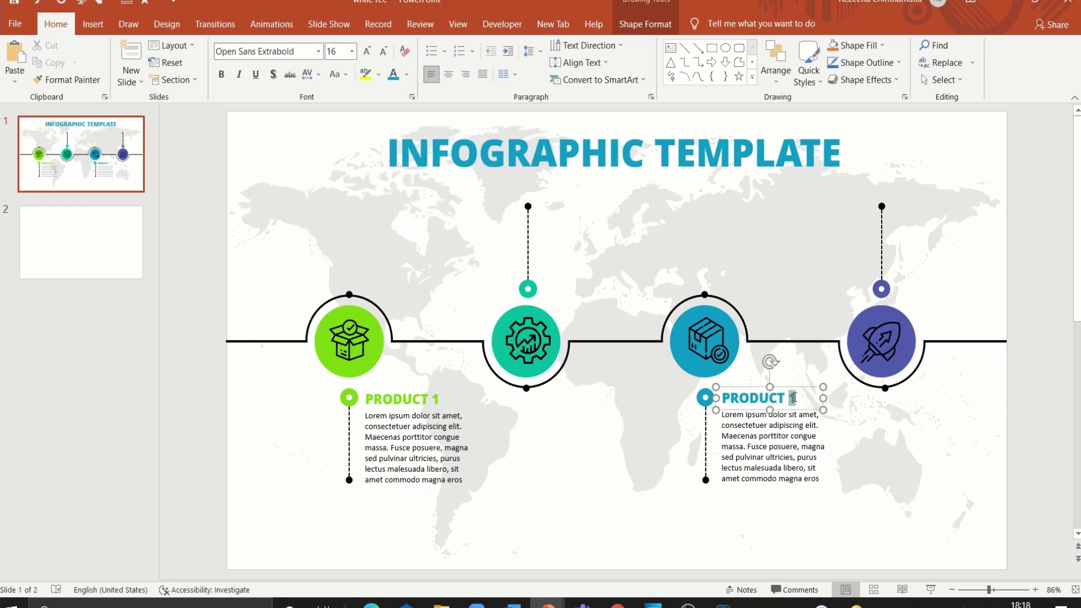
pyautogui.write('3')
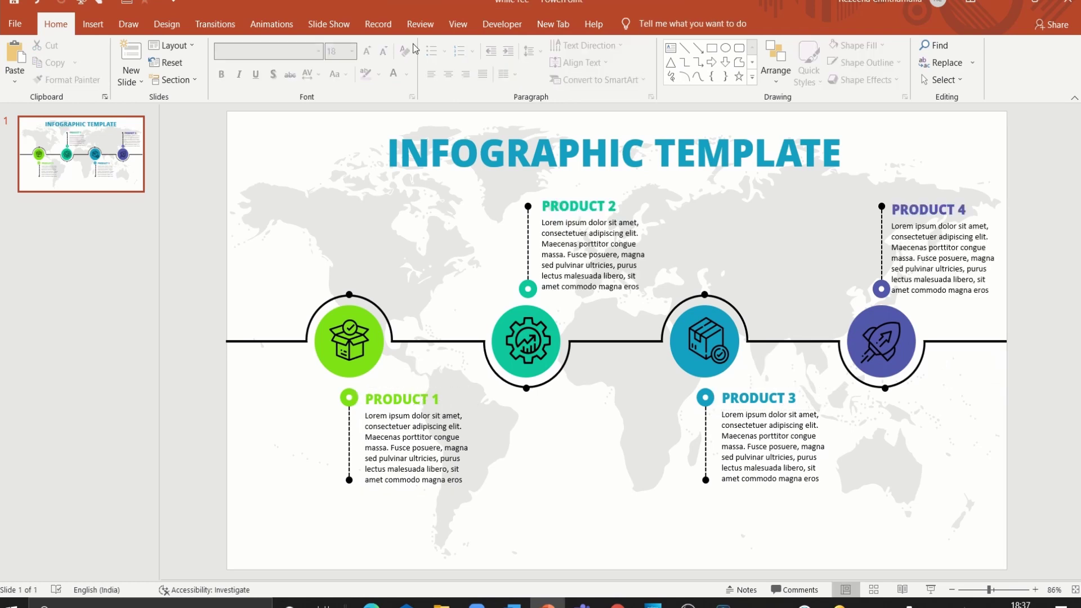
# Step: Open the Animation Pane and give the leftmost line segment a Wipe From Left
pyautogui.click(271, 24)
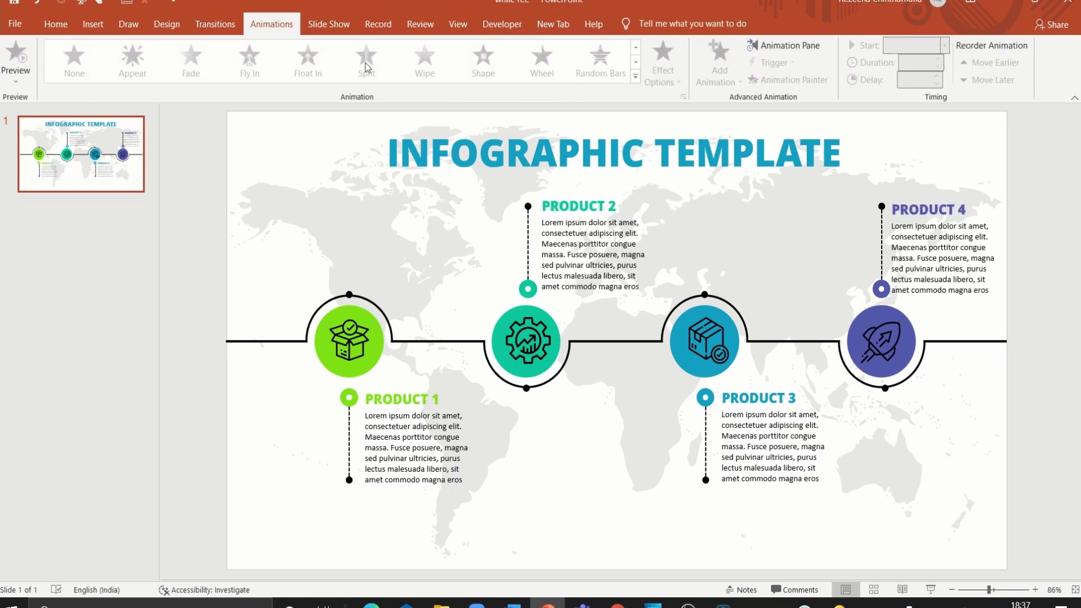
pyautogui.click(785, 45)
pyautogui.click(173, 341)
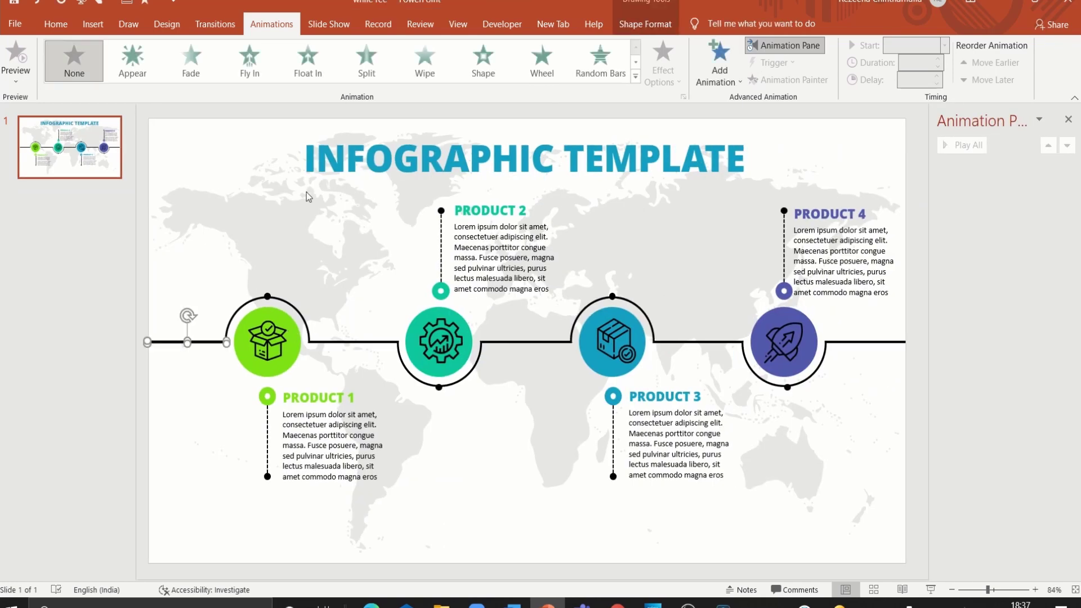
pyautogui.click(424, 59)
pyautogui.click(667, 85)
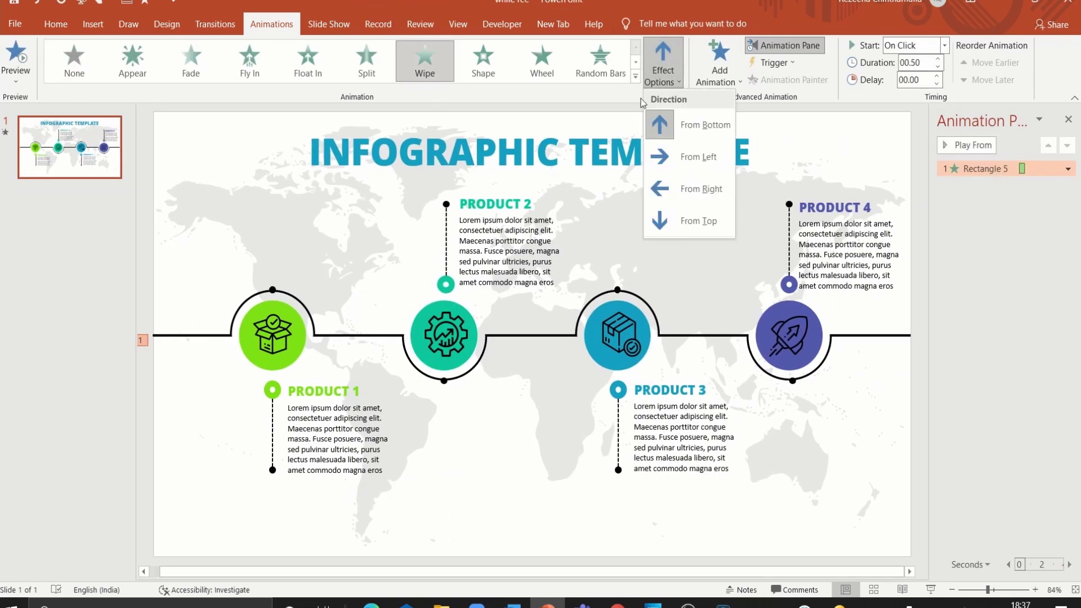
pyautogui.click(669, 156)
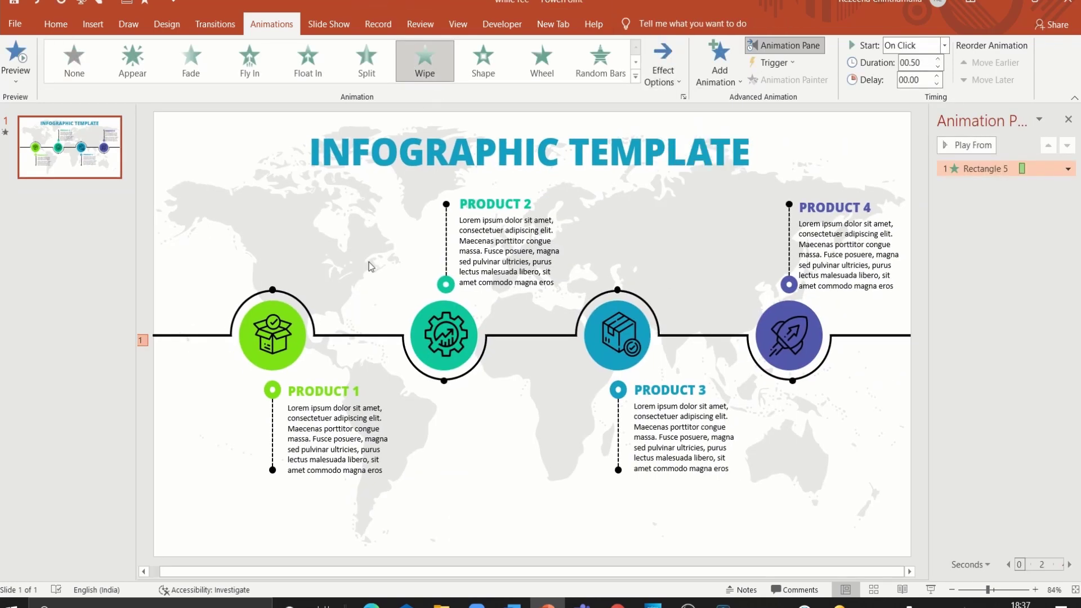
# Step: Give the arc over the green circle a Wipe From Left and preview both animations
pyautogui.click(286, 293)
pyautogui.click(425, 59)
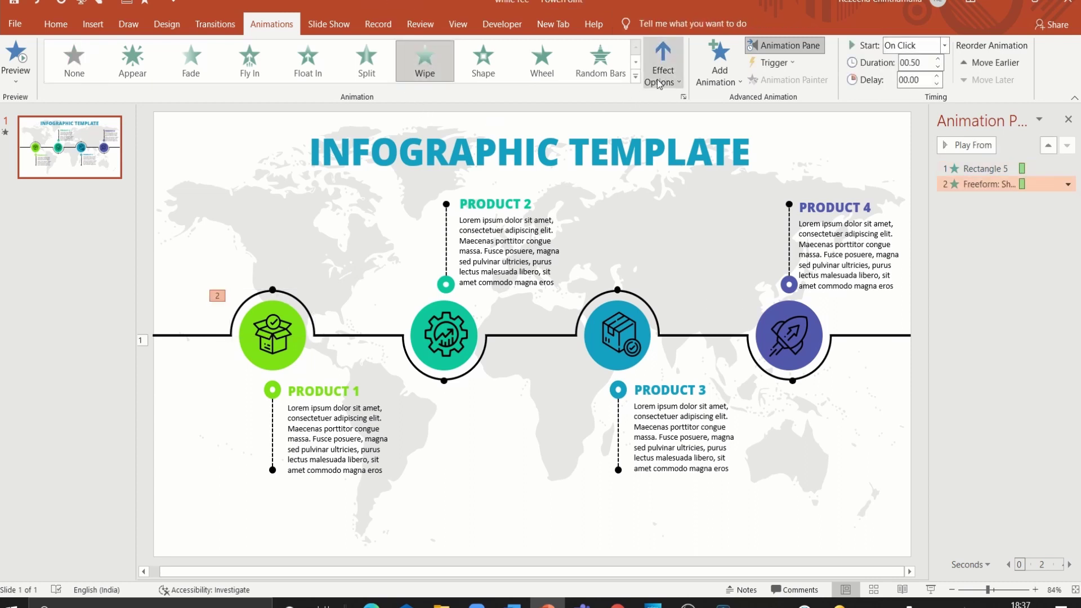
pyautogui.click(667, 82)
pyautogui.click(670, 161)
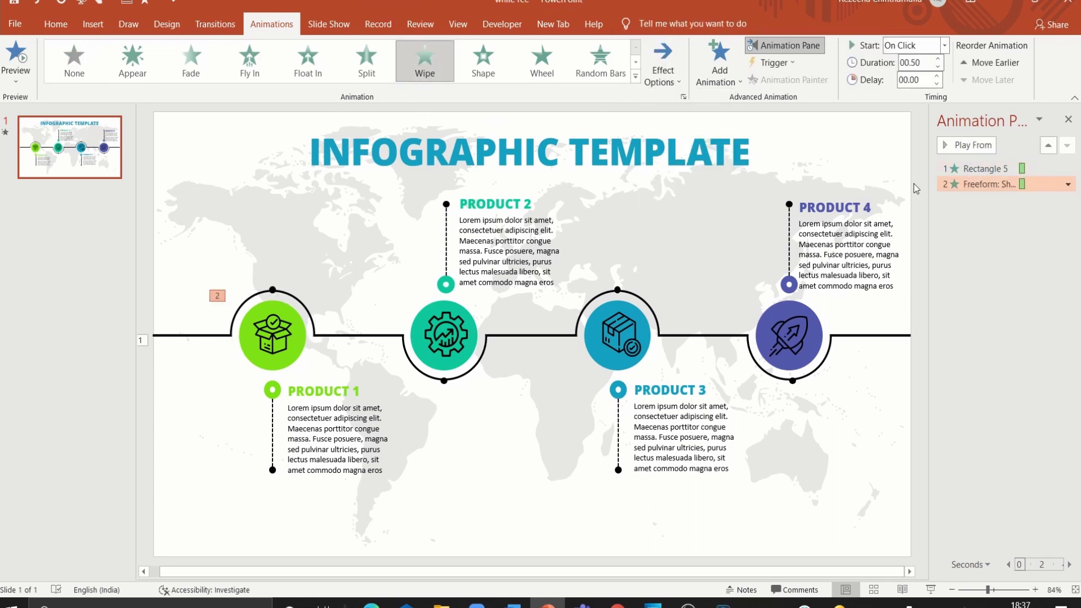
pyautogui.click(954, 145)
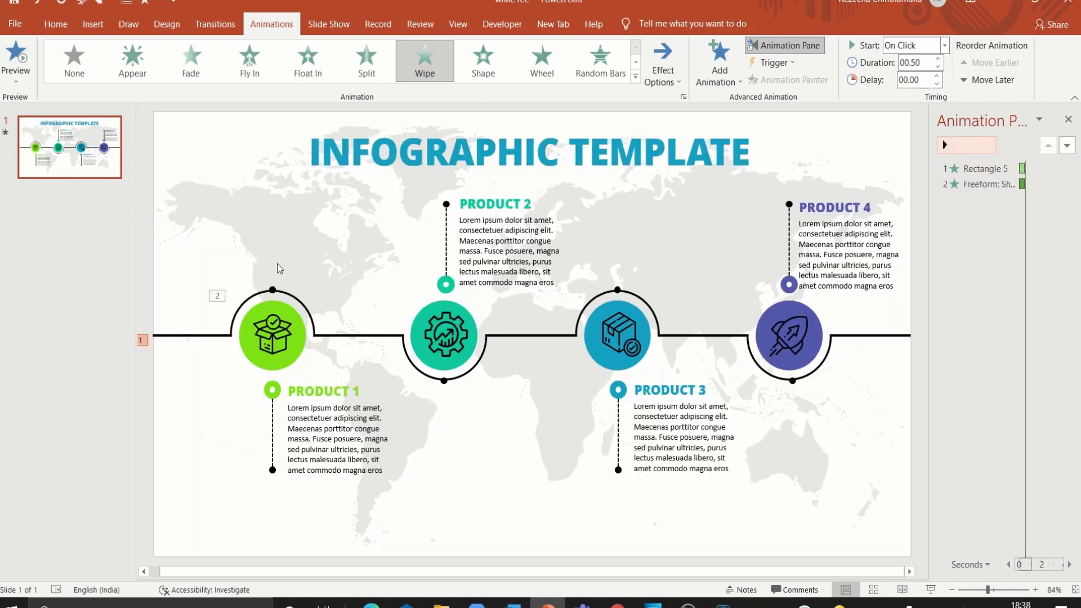
pyautogui.click(271, 291)
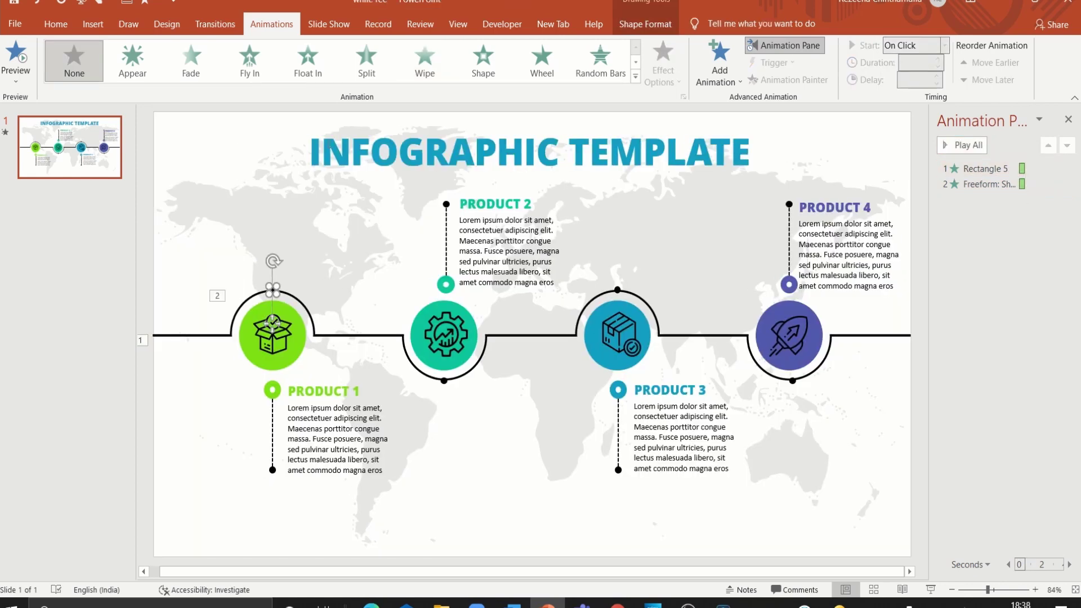
# Step: Make the arch dot Appear, and give the green circle, box icon and ring a Zoom entrance
pyautogui.click(142, 74)
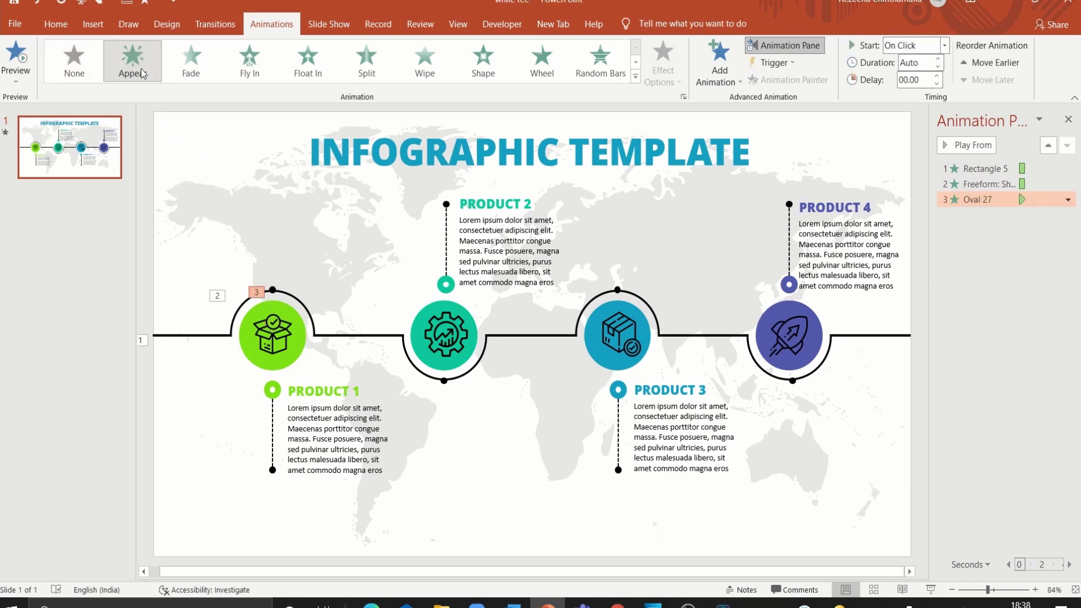
pyautogui.click(289, 315)
pyautogui.click(636, 77)
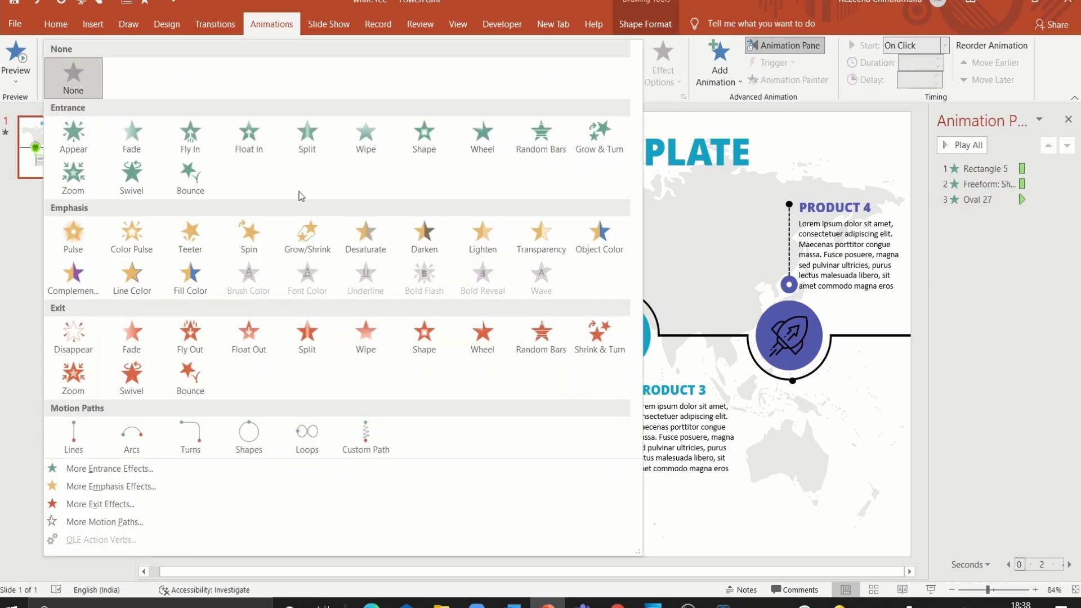
pyautogui.click(73, 172)
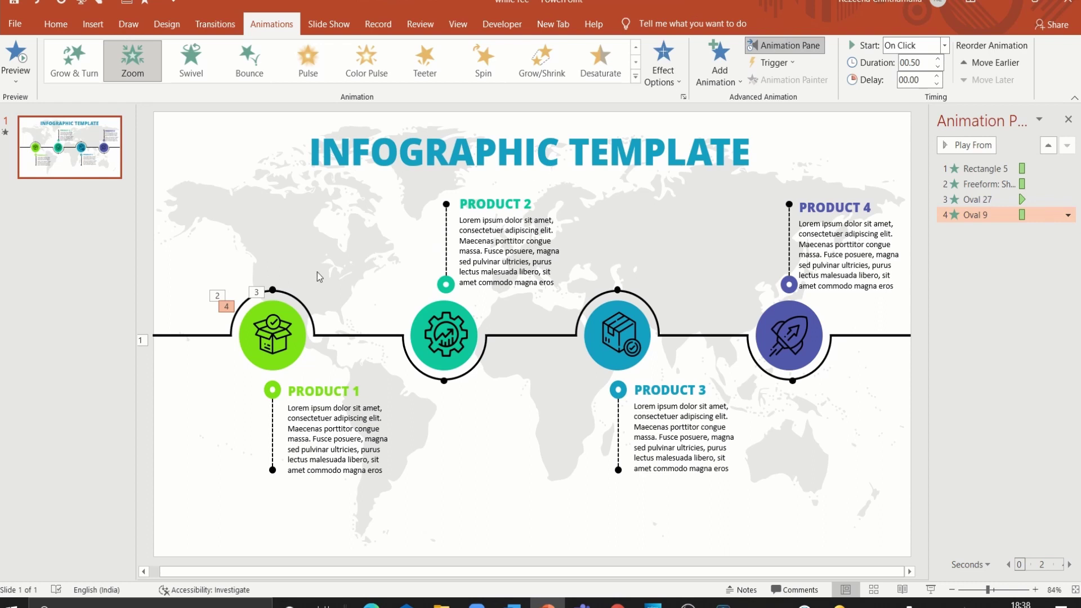
pyautogui.click(282, 310)
pyautogui.click(788, 79)
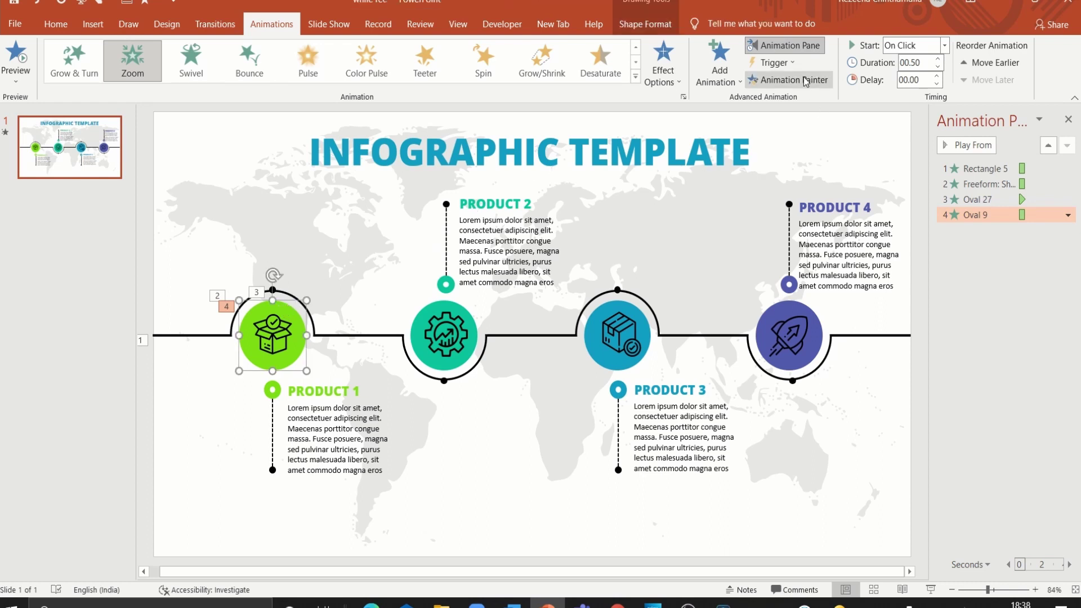
pyautogui.click(284, 334)
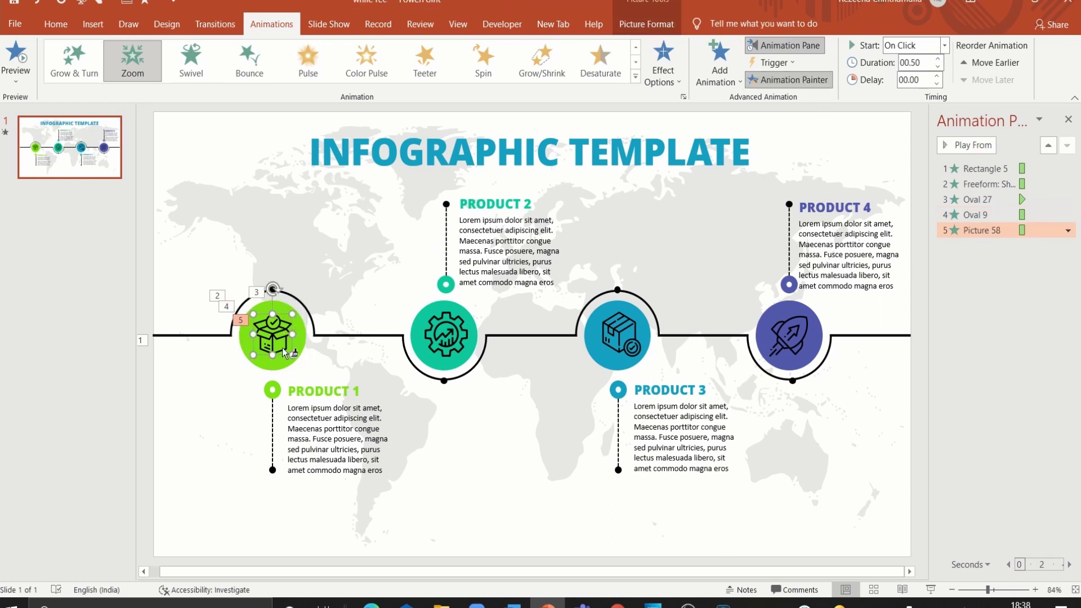
pyautogui.click(278, 394)
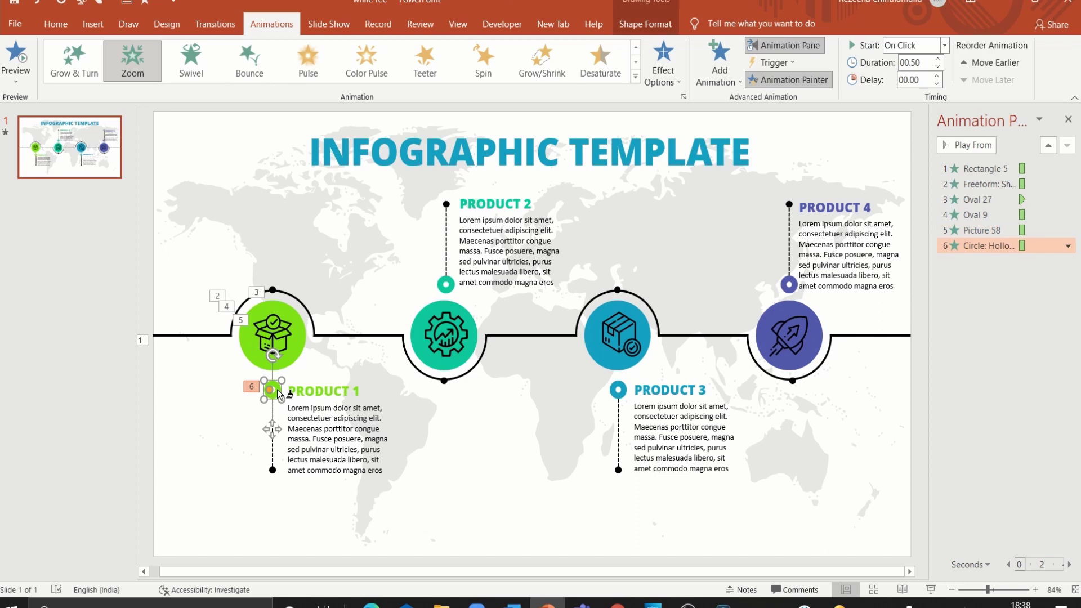
# Step: Give the dashed pin line a Wipe From Top and preview from the first animation
pyautogui.click(273, 422)
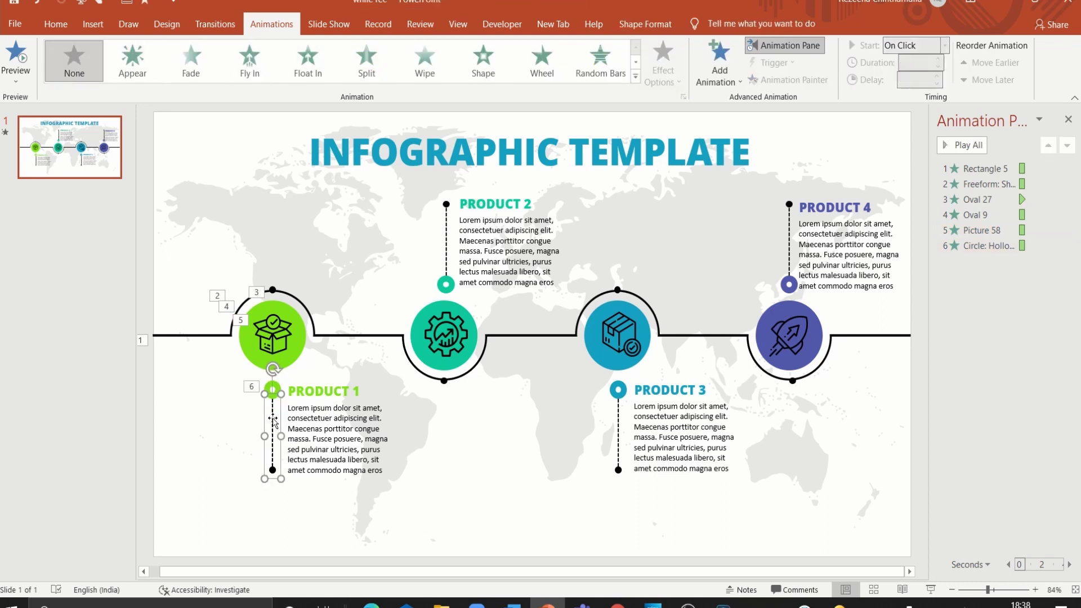
pyautogui.click(424, 61)
pyautogui.click(662, 63)
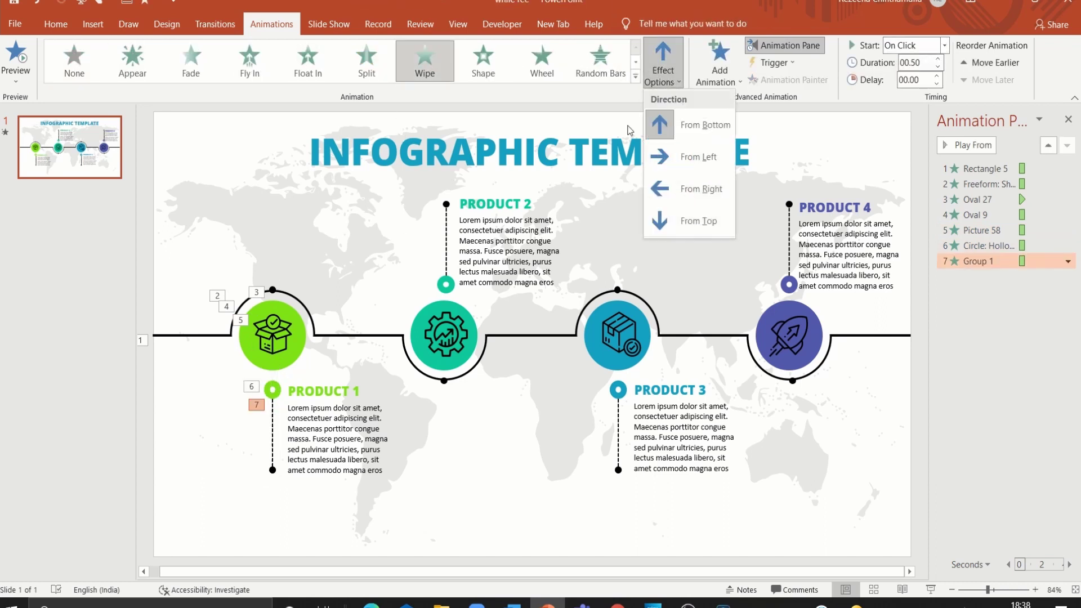
pyautogui.click(692, 220)
pyautogui.click(978, 168)
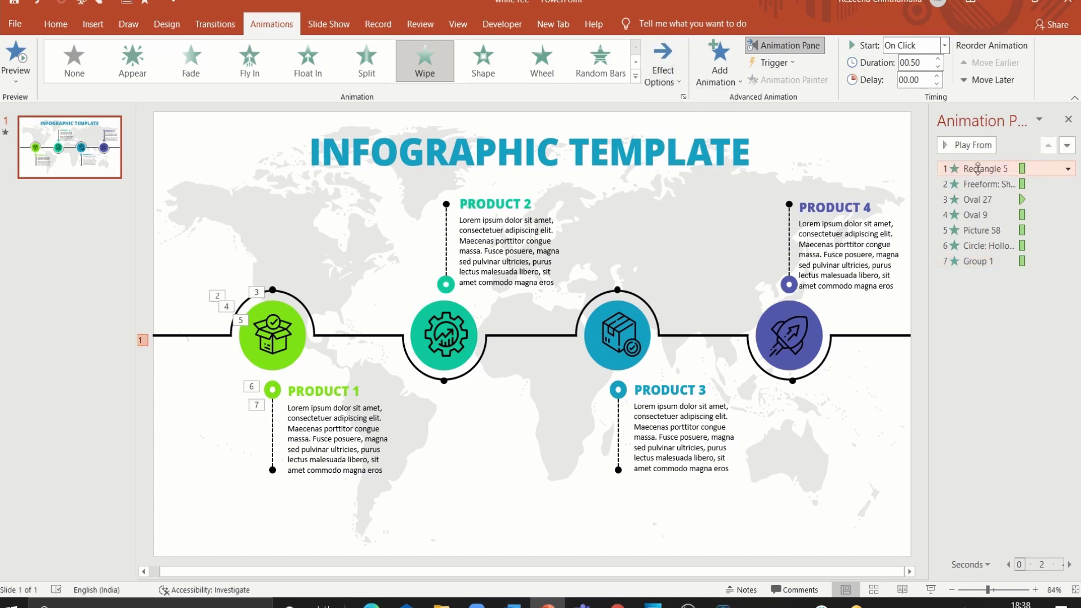
pyautogui.click(969, 145)
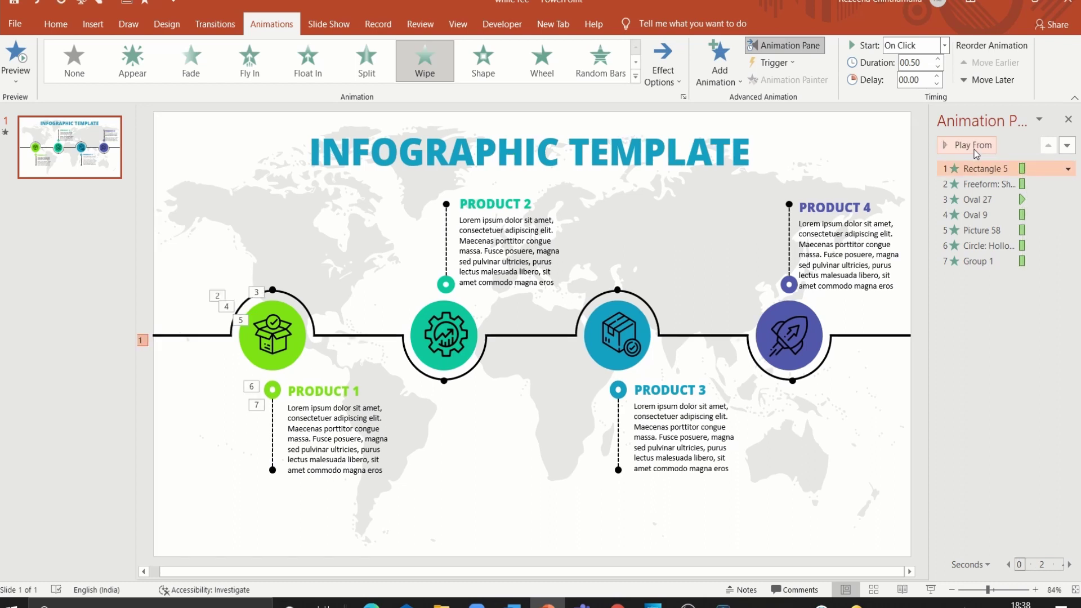
# Step: Apply Fly In to the PRODUCT 1 heading and Float In to its description, then preview
pyautogui.press('Escape')
pyautogui.click(341, 384)
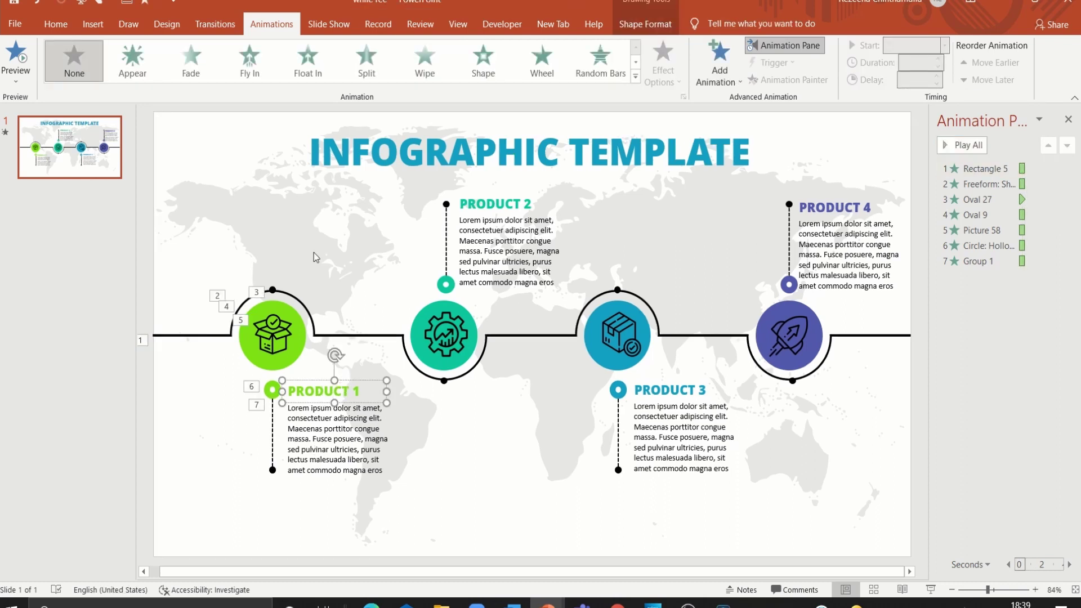
pyautogui.click(249, 61)
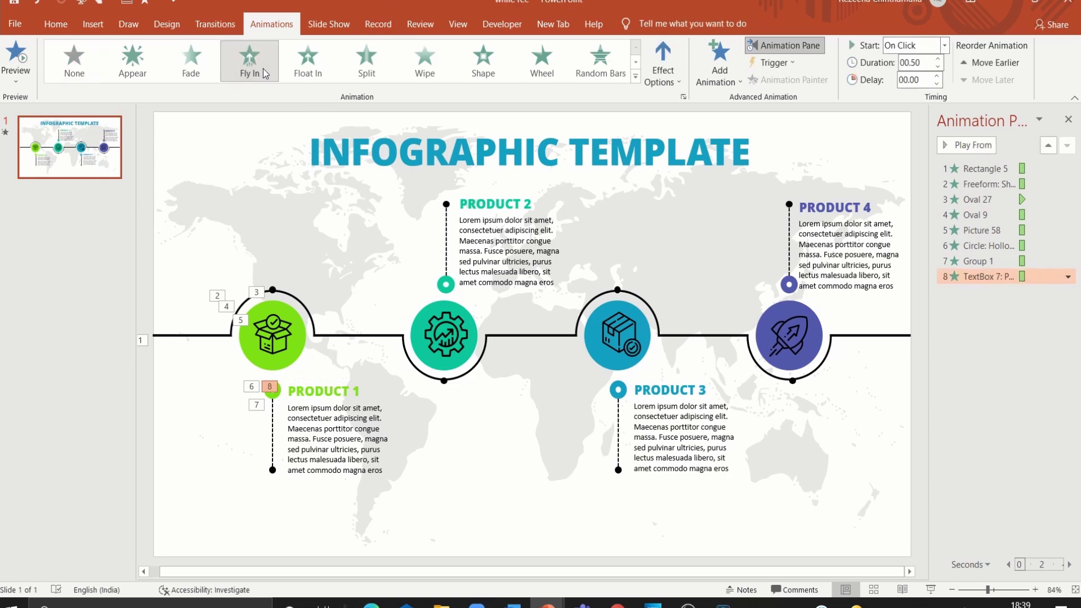
pyautogui.click(360, 443)
pyautogui.click(308, 61)
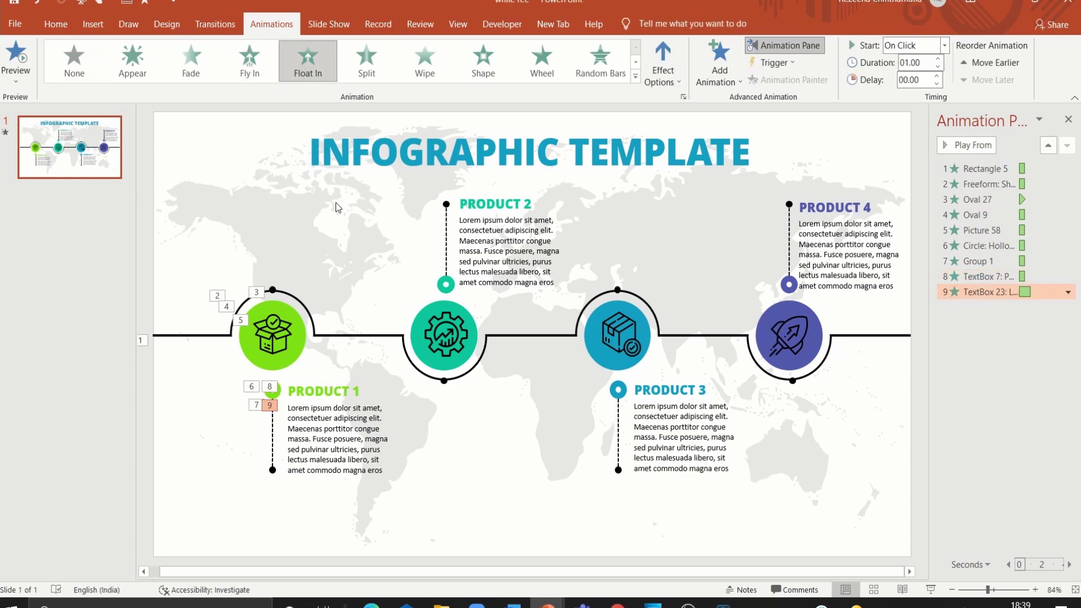
pyautogui.keyDown('ctrl'); pyautogui.click(982, 276); pyautogui.keyUp('ctrl')
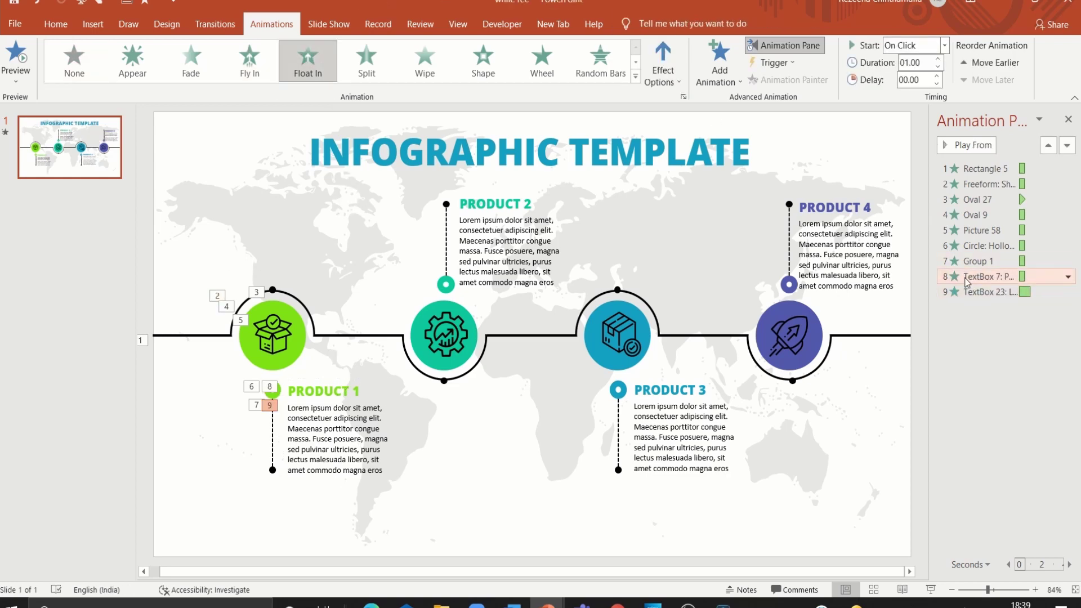
pyautogui.click(968, 146)
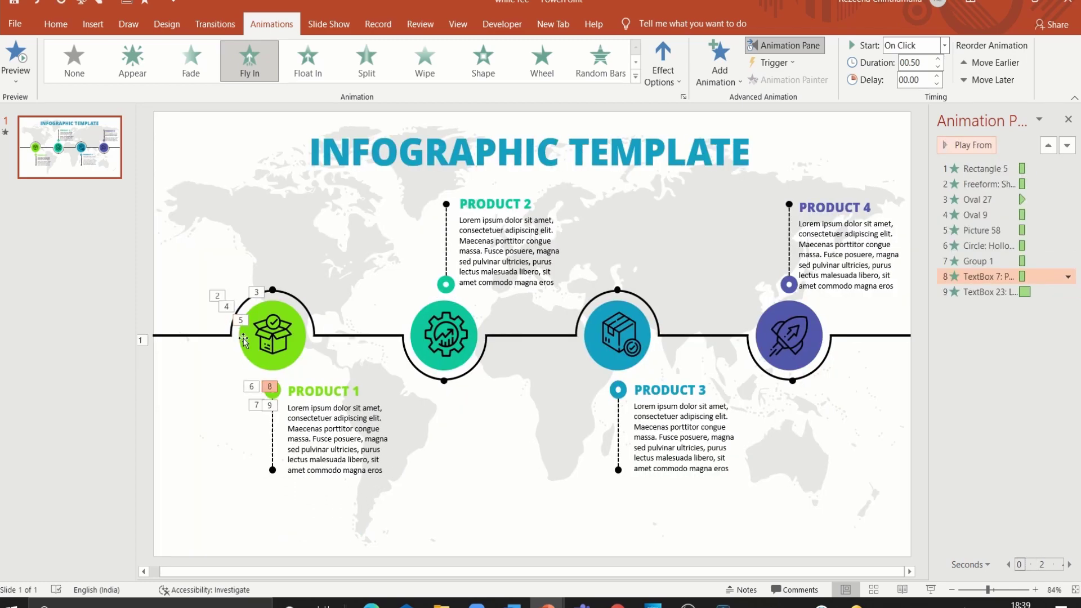
# Step: Copy the left line's Wipe onto the next line segment with Animation Painter and start the slide show
pyautogui.click(189, 341)
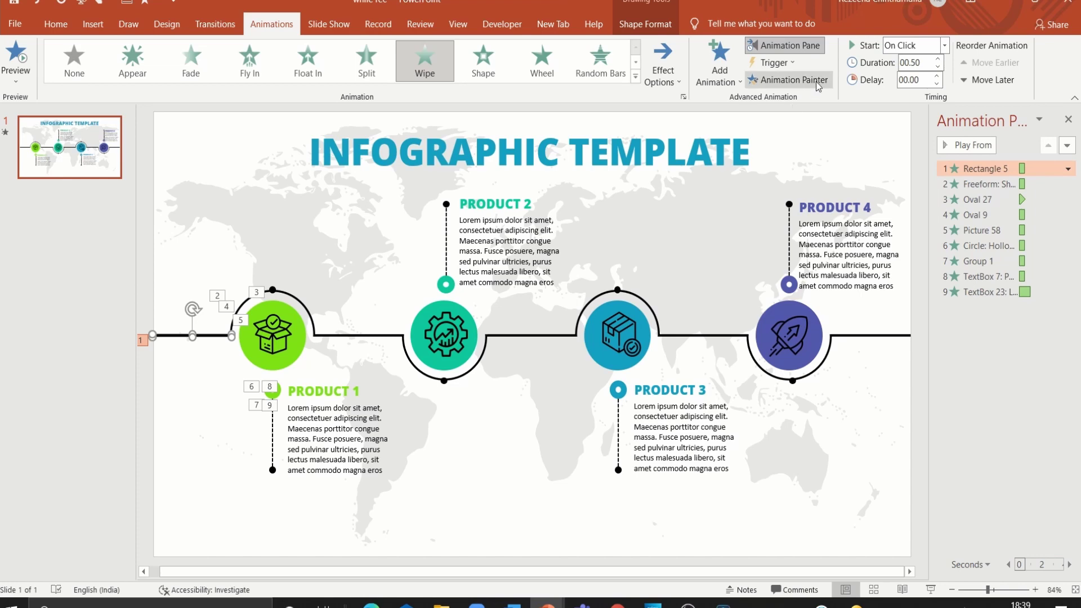
pyautogui.click(788, 79)
pyautogui.click(388, 336)
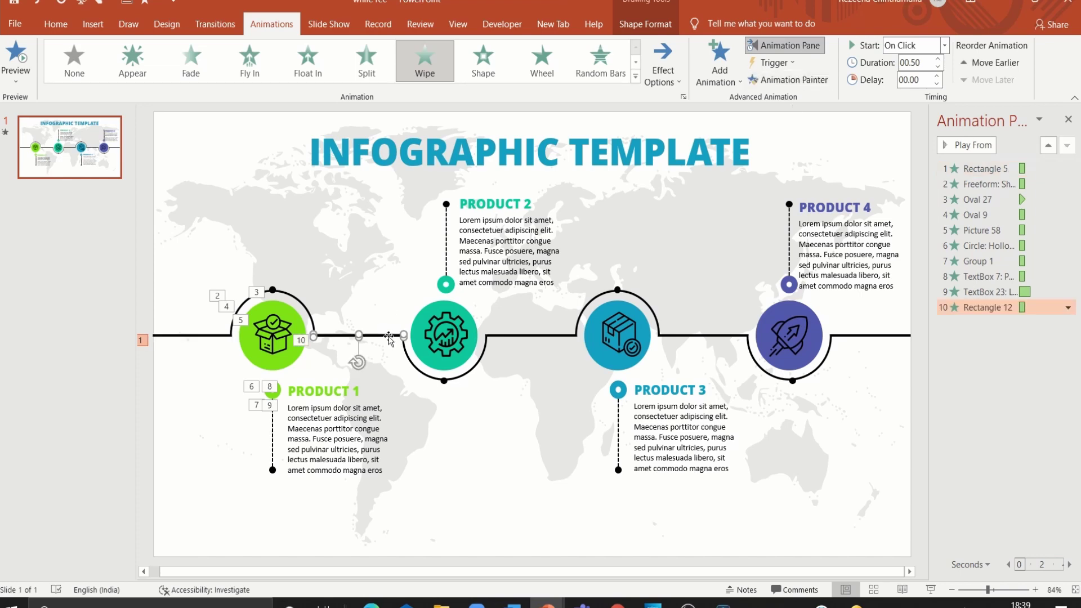
pyautogui.press('Escape')
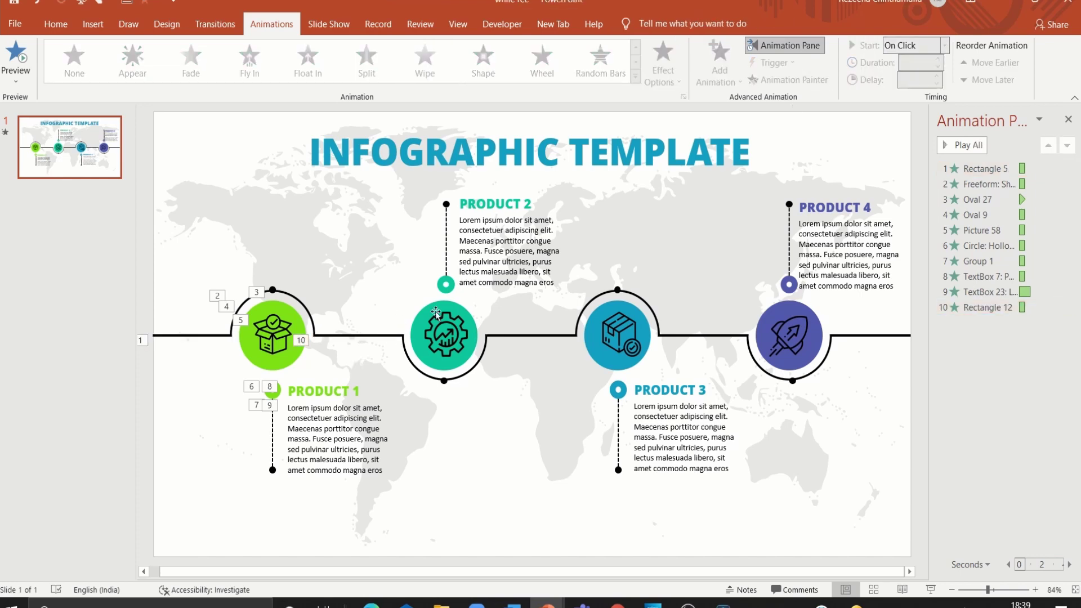
pyautogui.press('F5')
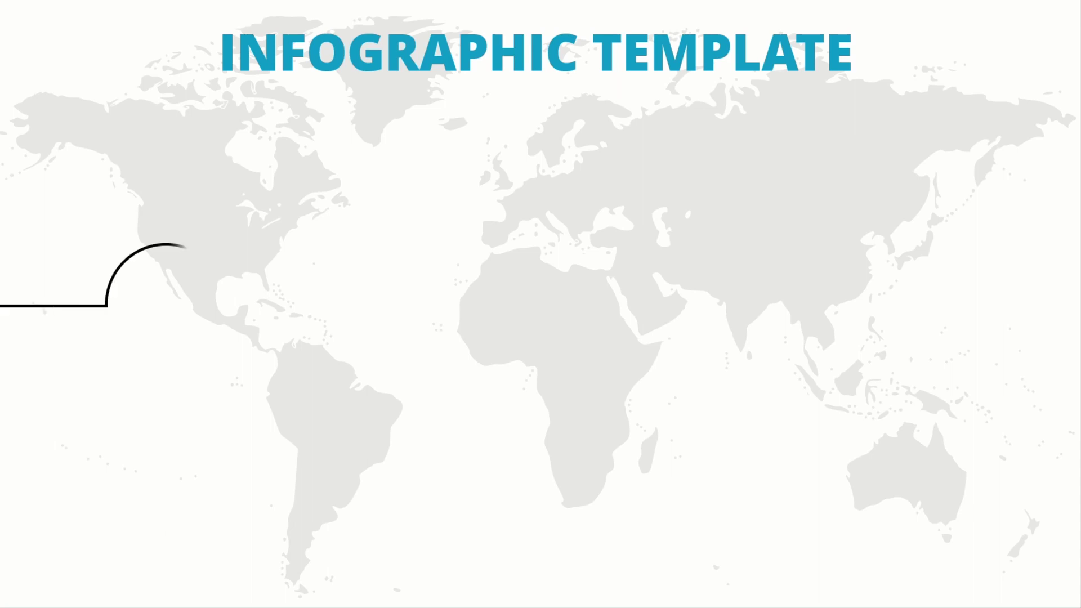